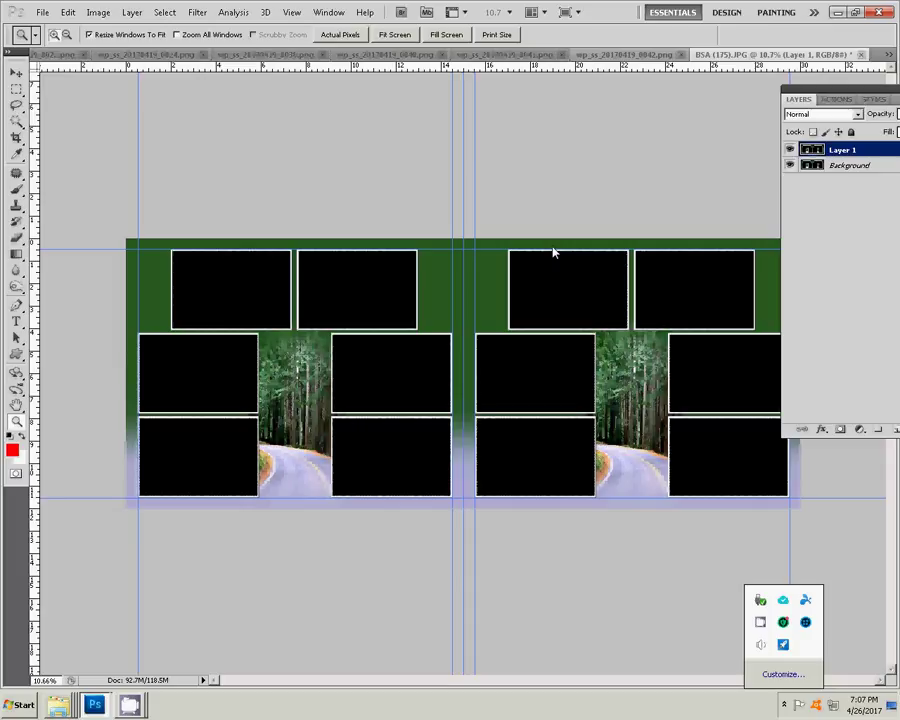
# - Shift the 0842 photo's highlights toward blue with Color Balance Yellow/Blue -24
pyautogui.hotkey('ctrl', 'w')
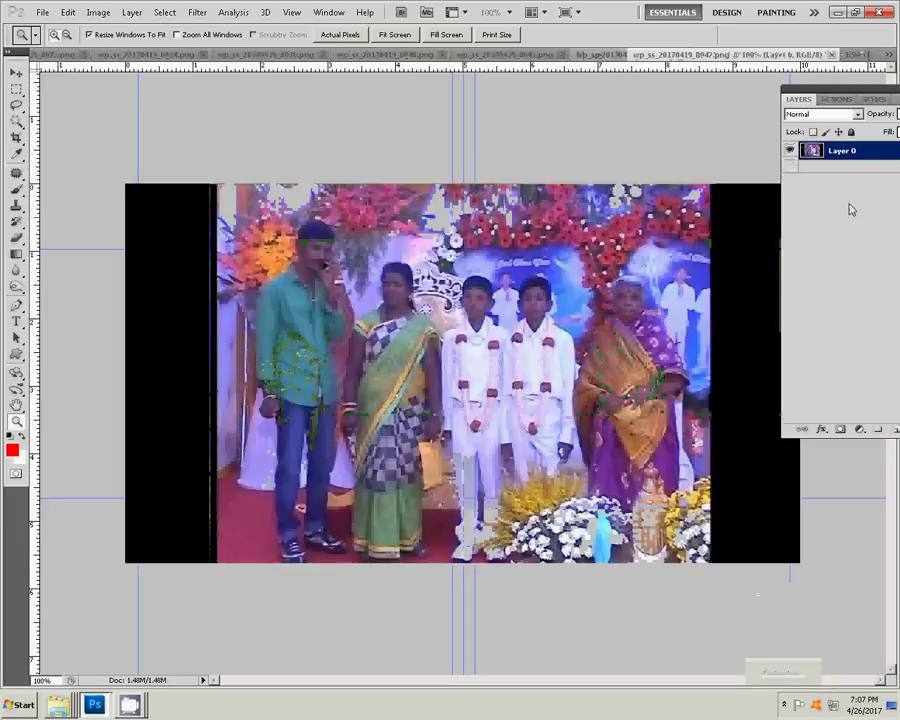
pyautogui.hotkey('ctrl', 'b')
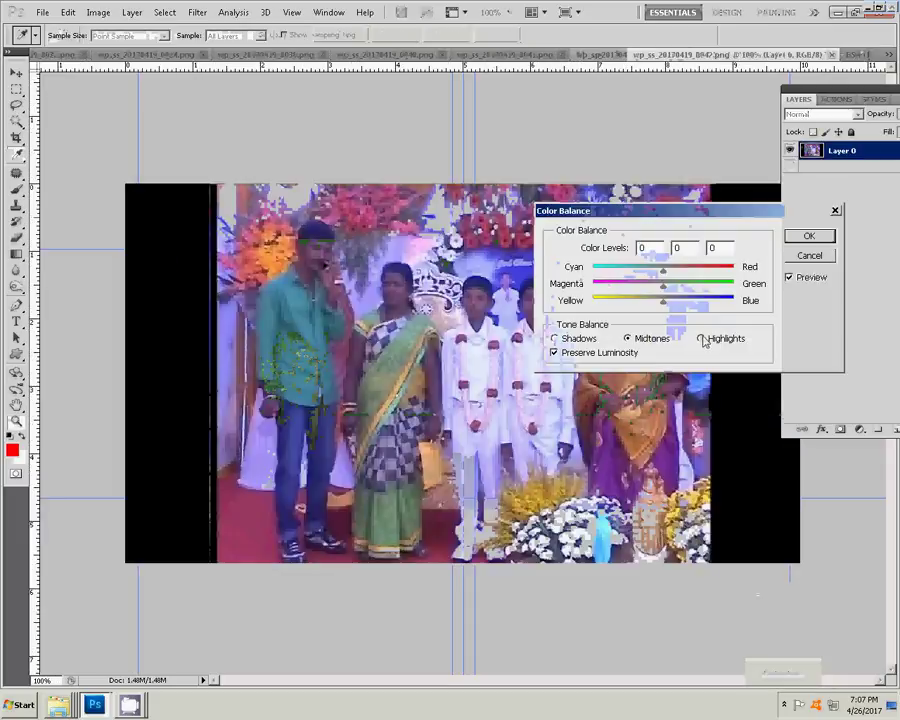
pyautogui.click(700, 338)
pyautogui.moveTo(661, 305); pyautogui.dragTo(646, 305)
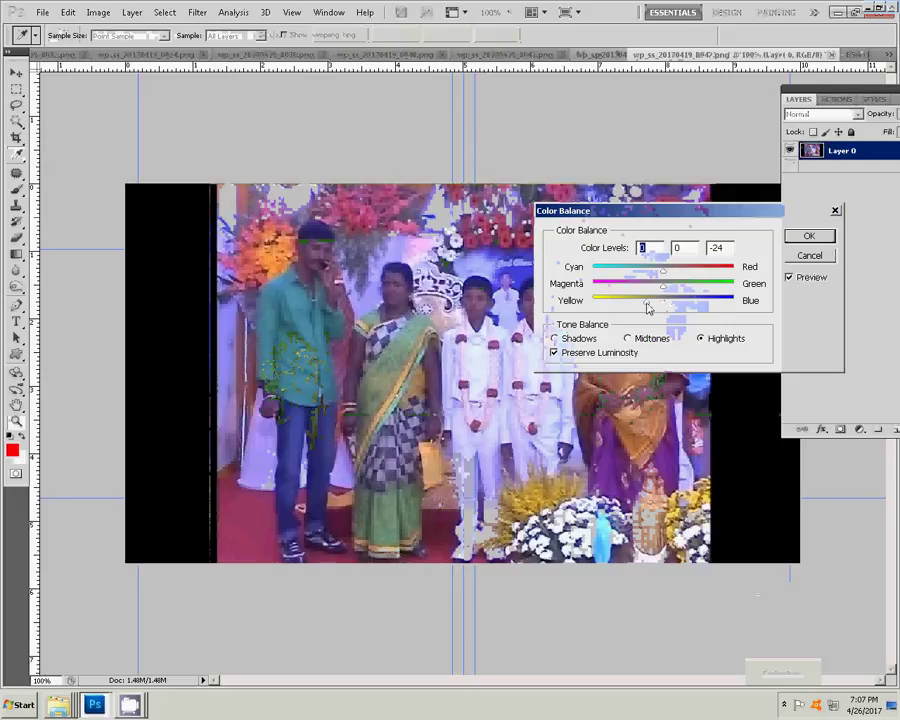
pyautogui.click(805, 238)
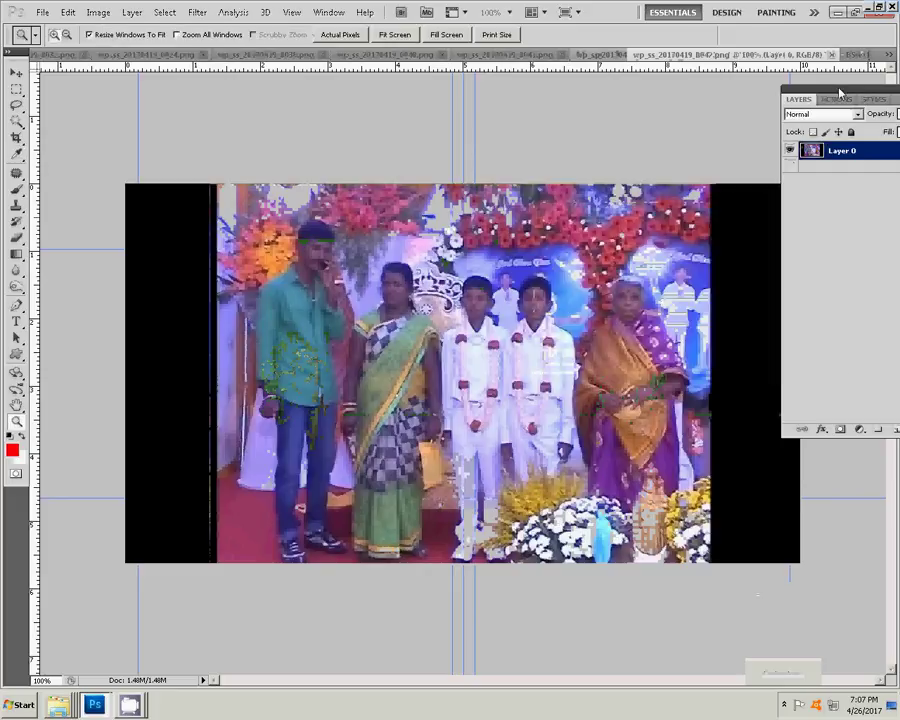
pyautogui.click(838, 99)
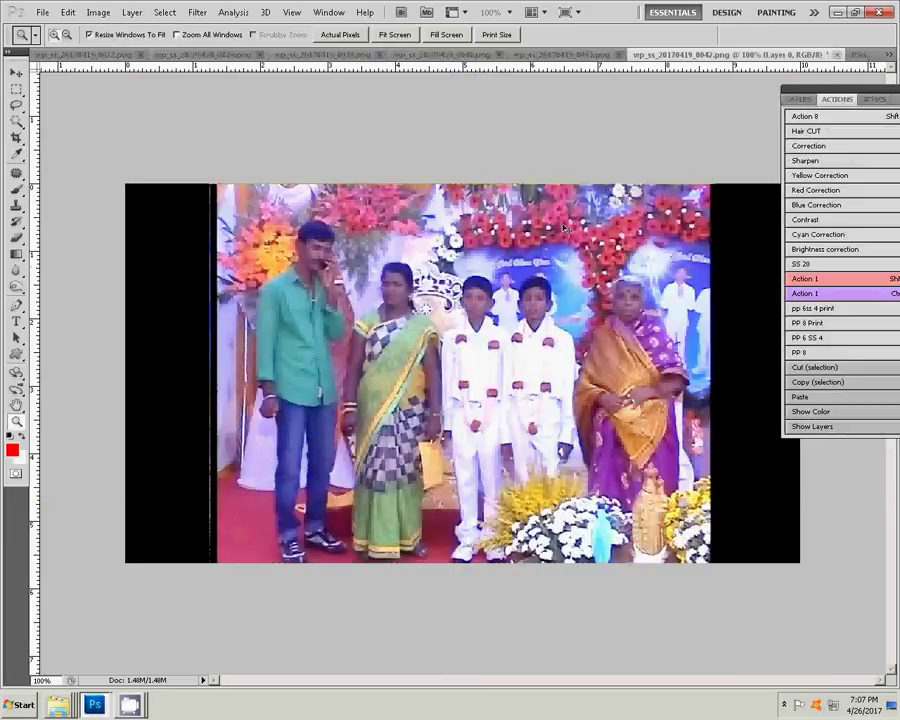
# - Cut the whole 0842 photo to the clipboard and close it without saving
pyautogui.hotkey('ctrl', 'a')
pyautogui.hotkey('ctrl', 'x')
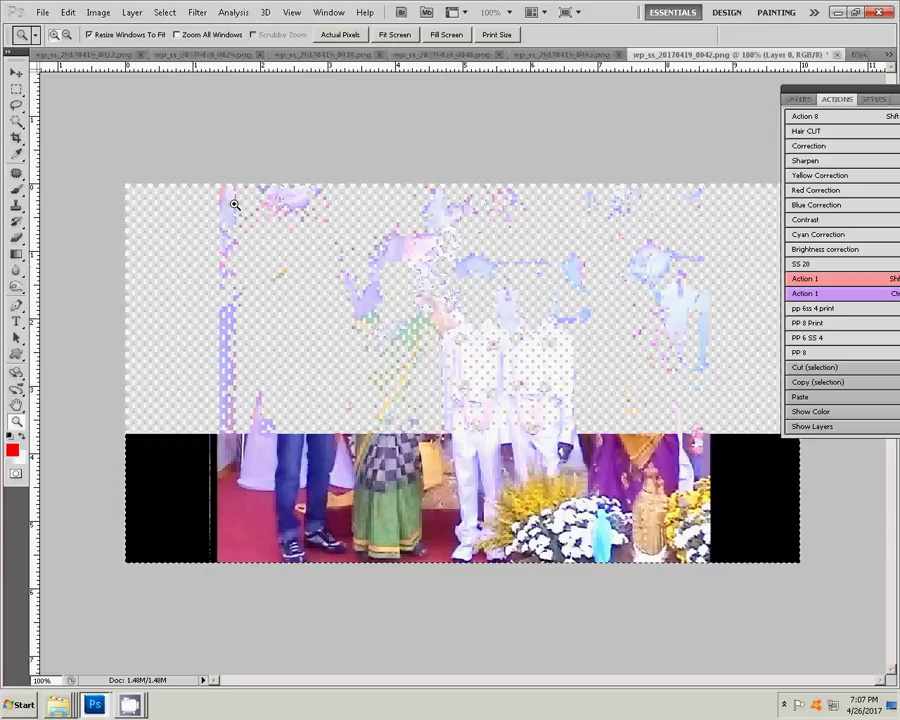
pyautogui.hotkey('ctrl', 'w')
pyautogui.click(453, 272)
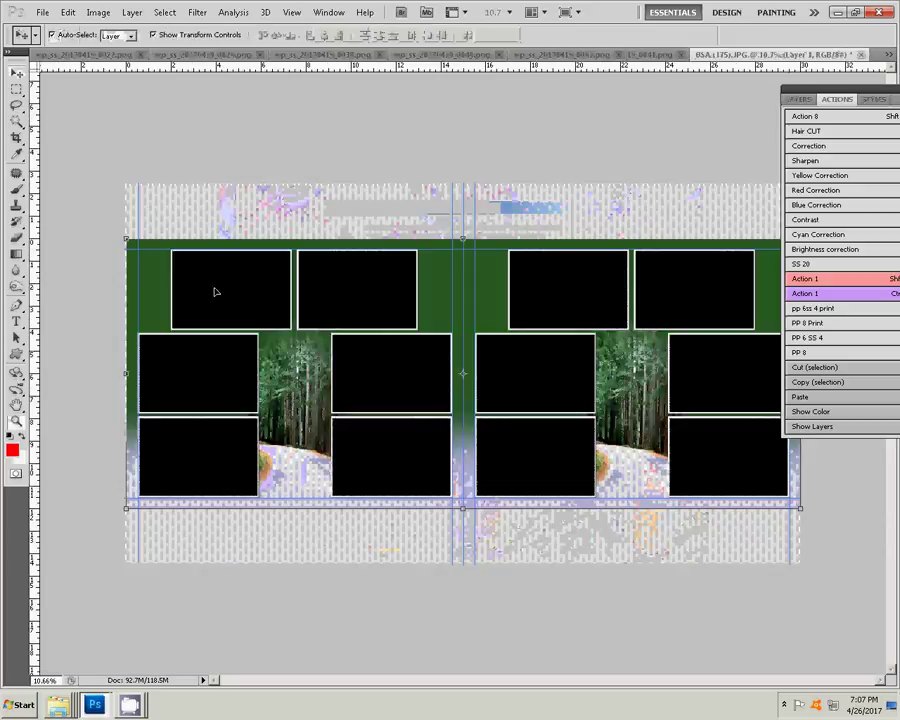
# - Paste the photo into the top-left black frame of the album spread
pyautogui.press('w')
pyautogui.click(223, 320)
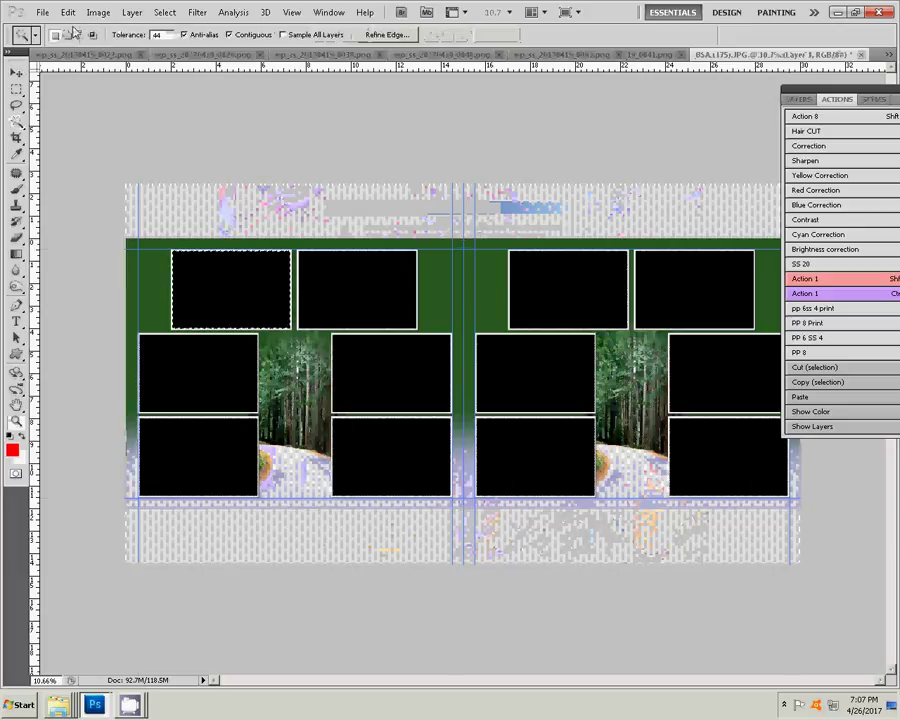
pyautogui.click(67, 12)
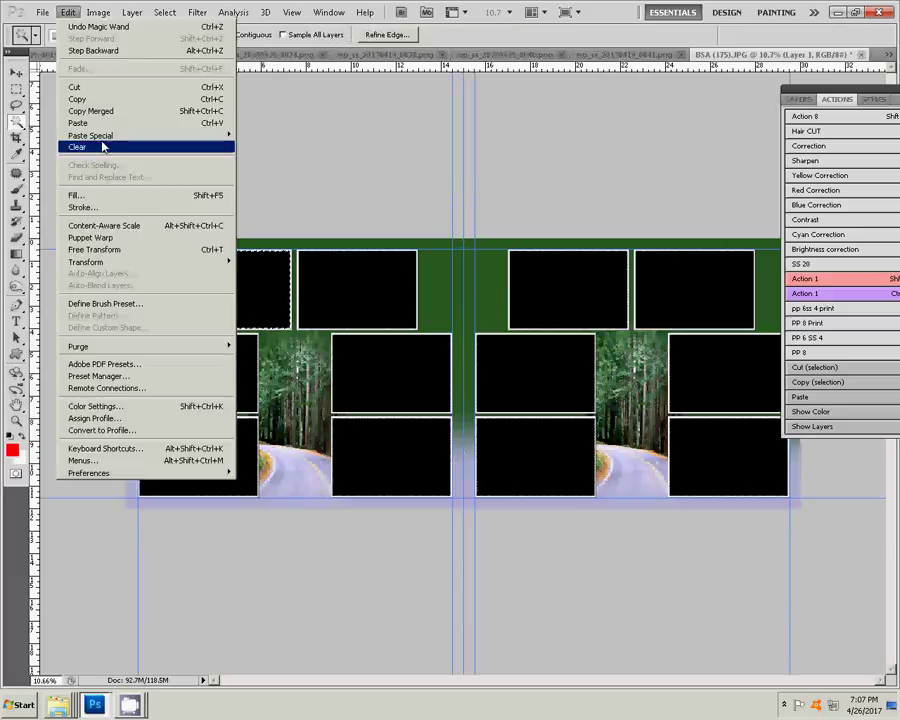
pyautogui.moveTo(90, 135)
pyautogui.click(262, 147)
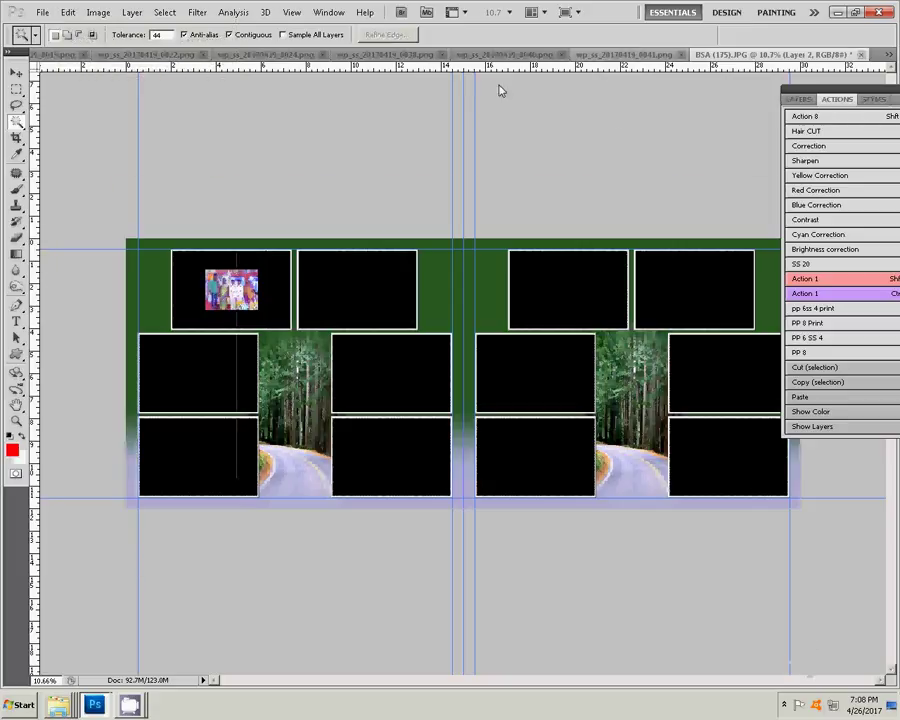
pyautogui.hotkey('ctrl', 'Tab')
# - Shift the 0841 photo's midtones toward blue with Yellow/Blue -26
pyautogui.hotkey('ctrl', 'b')
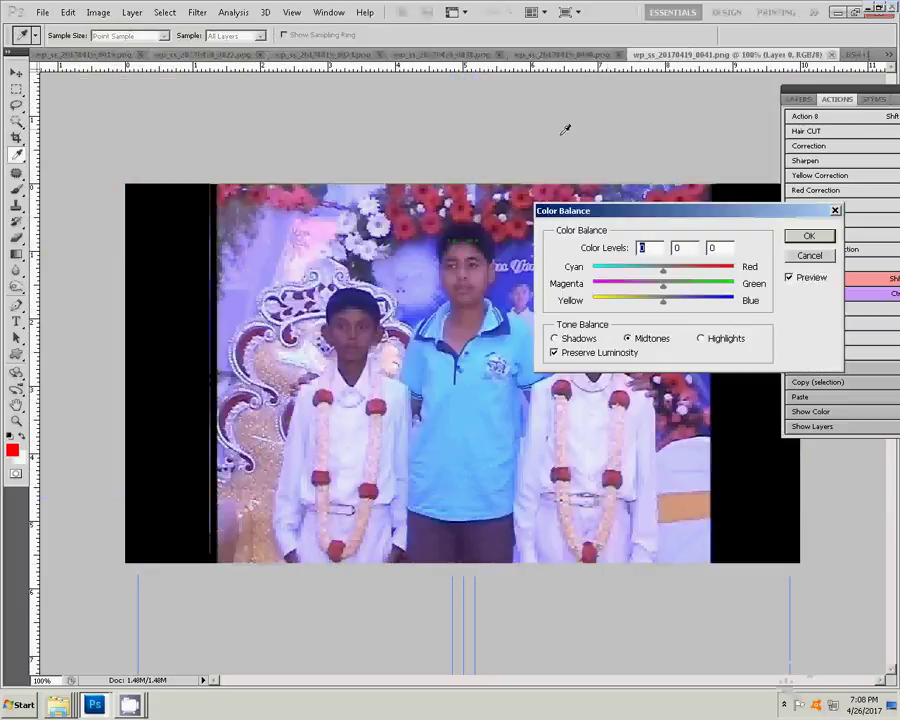
pyautogui.moveTo(662, 305); pyautogui.dragTo(647, 305)
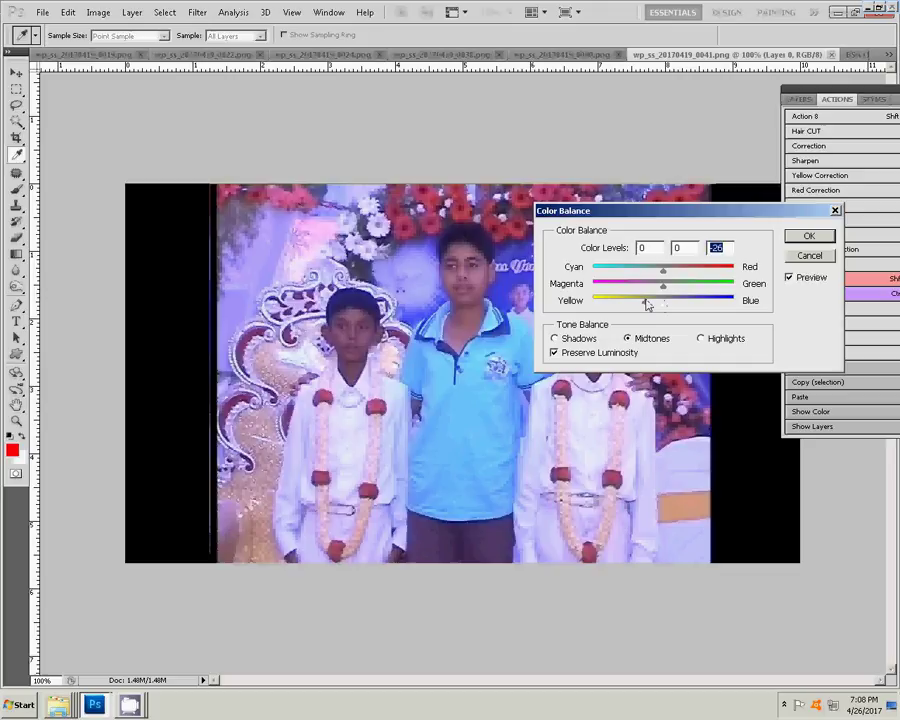
pyautogui.click(797, 237)
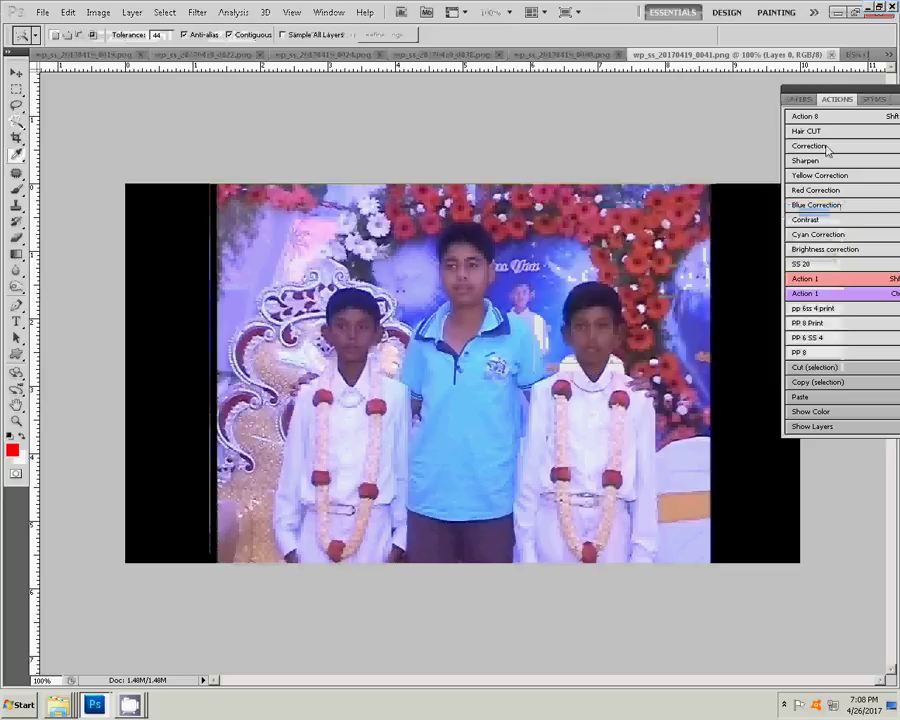
# - Cut the 0841 photo to the clipboard and close it without saving
pyautogui.click(229, 206)
pyautogui.click(68, 12)
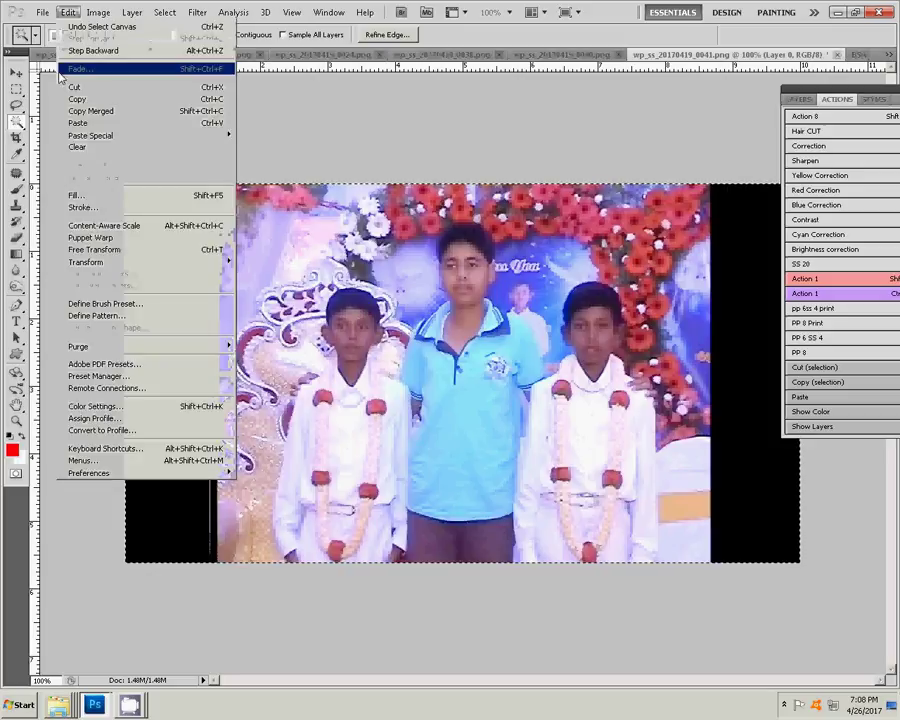
pyautogui.click(75, 87)
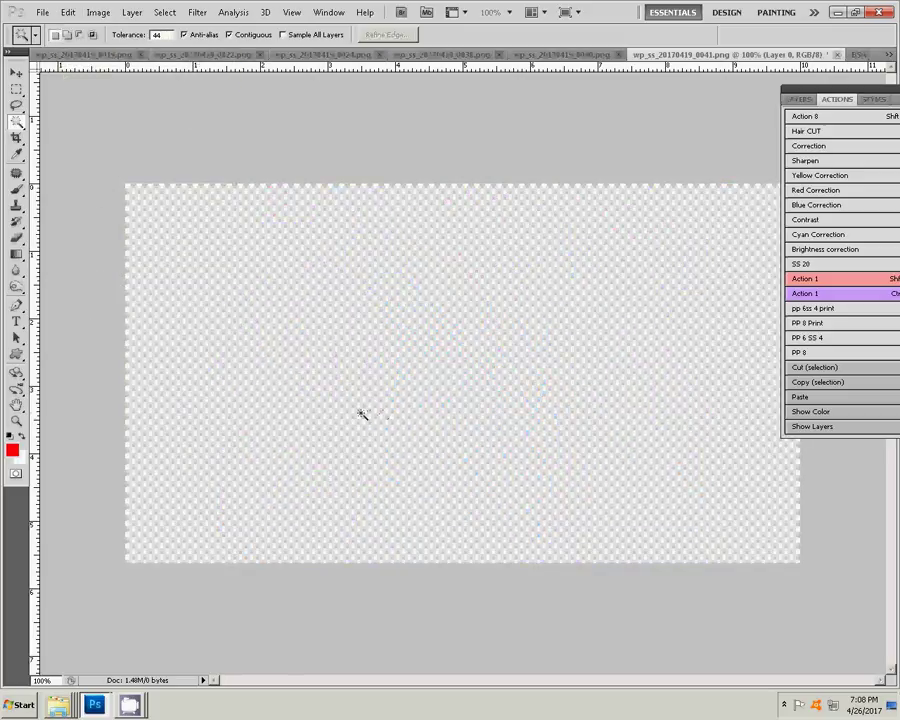
pyautogui.click(16, 73)
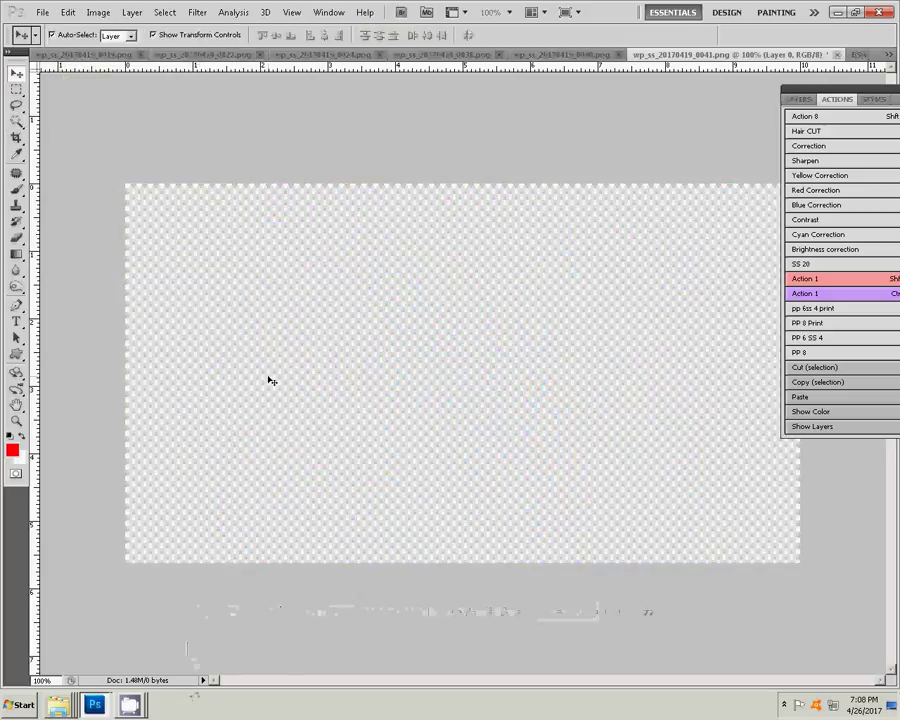
pyautogui.click(826, 54)
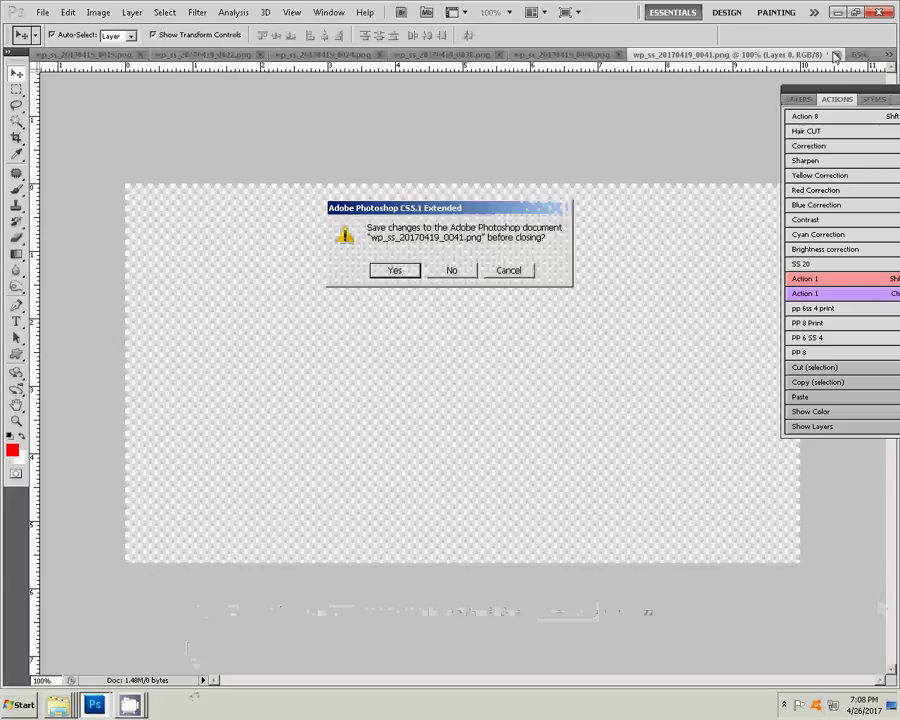
pyautogui.click(455, 273)
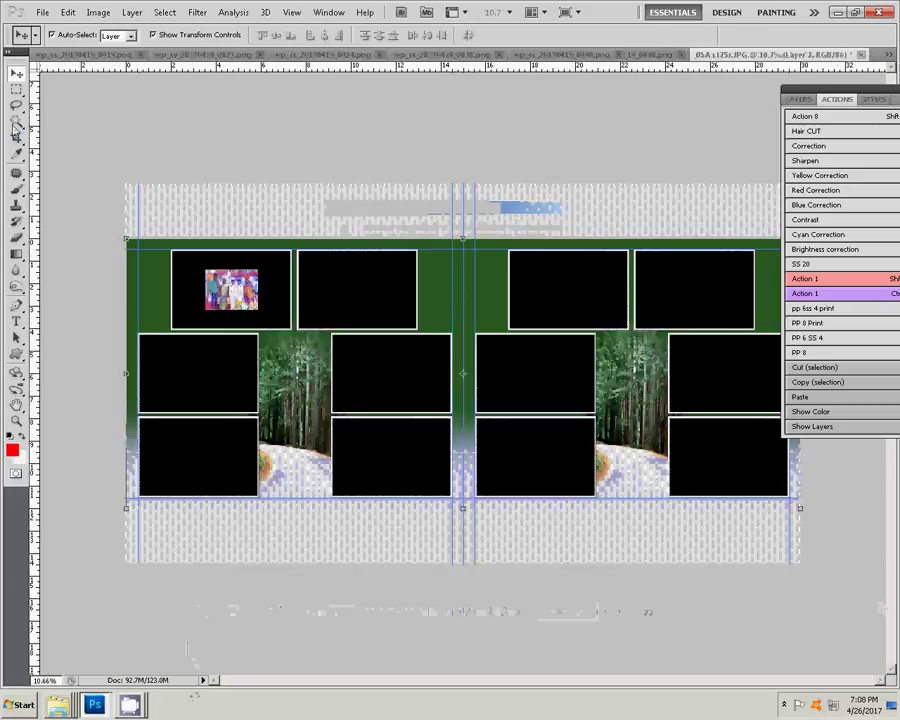
# - Paste the photo into the second black frame on the top row
pyautogui.click(16, 120)
pyautogui.click(357, 317)
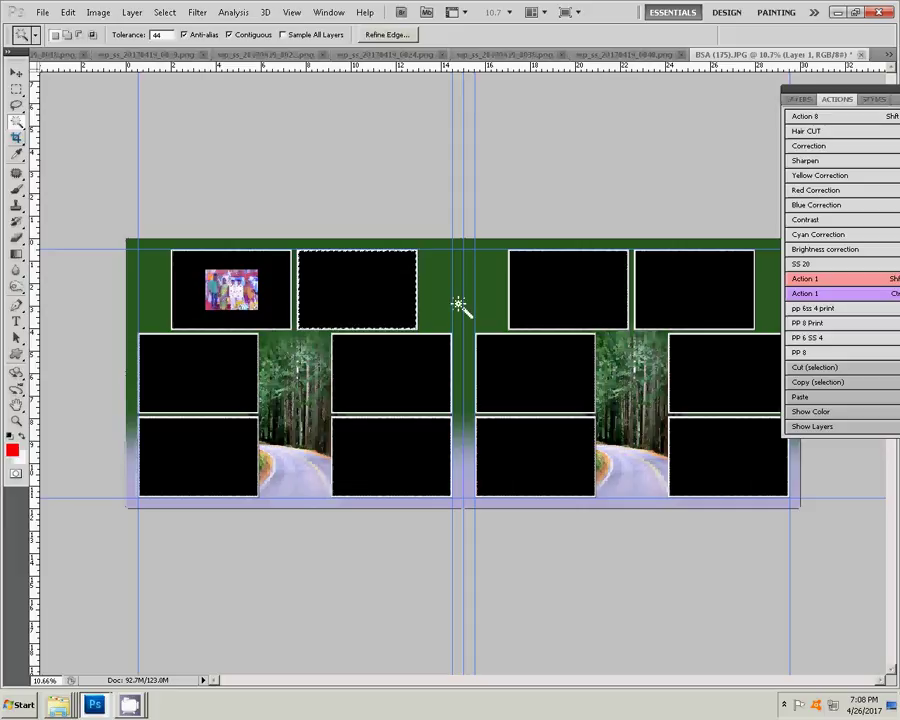
pyautogui.click(43, 12)
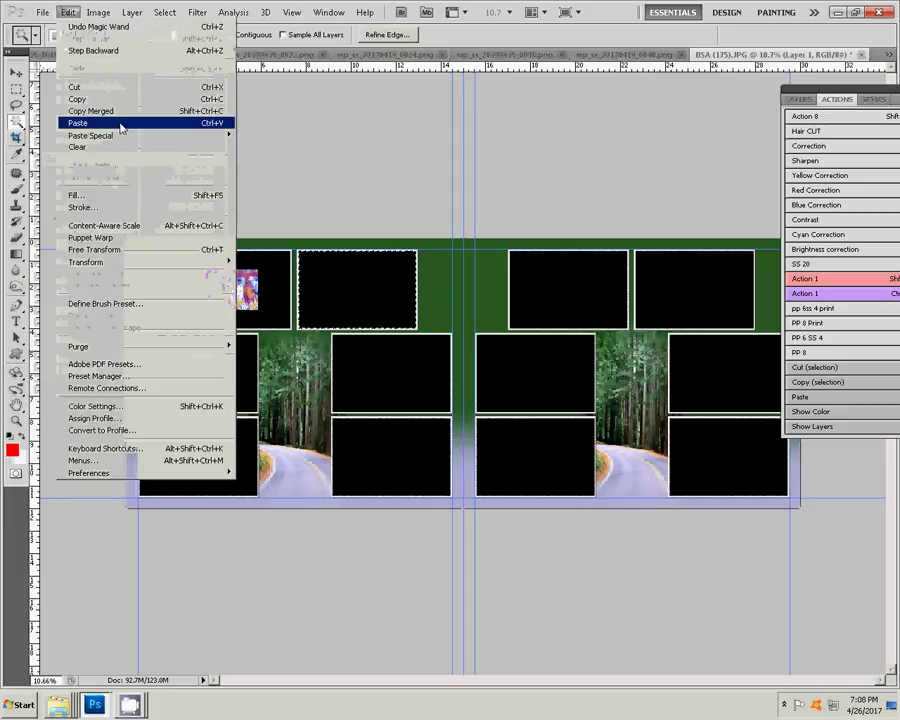
pyautogui.moveTo(90, 135)
pyautogui.click(289, 148)
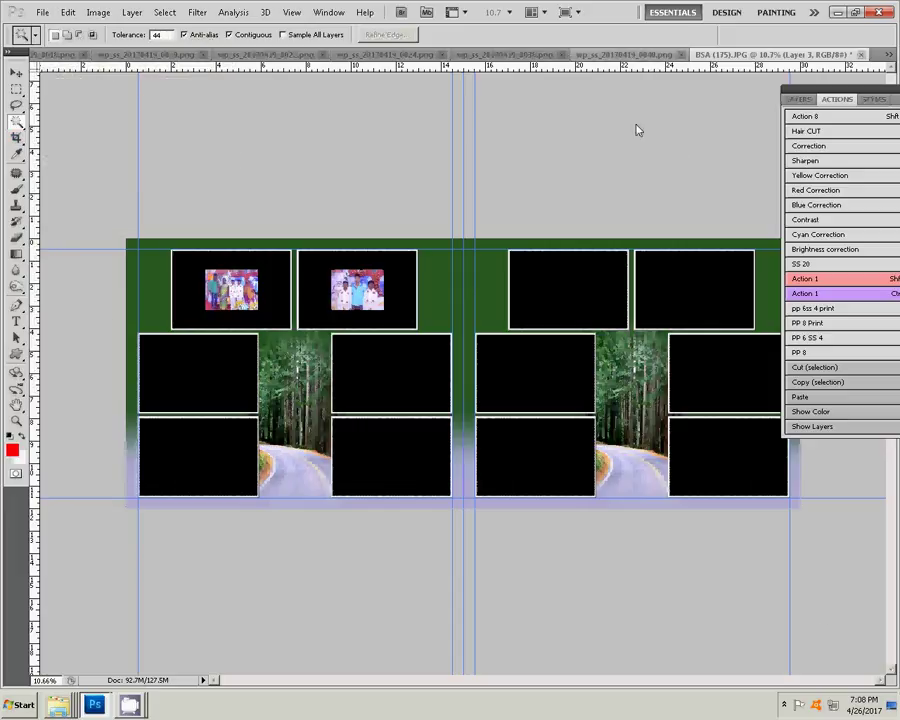
pyautogui.hotkey('ctrl', 'shift', 'Tab')
# - Shift the photo's midtones toward blue to -25 and run the Correction action
pyautogui.hotkey('ctrl', 'b')
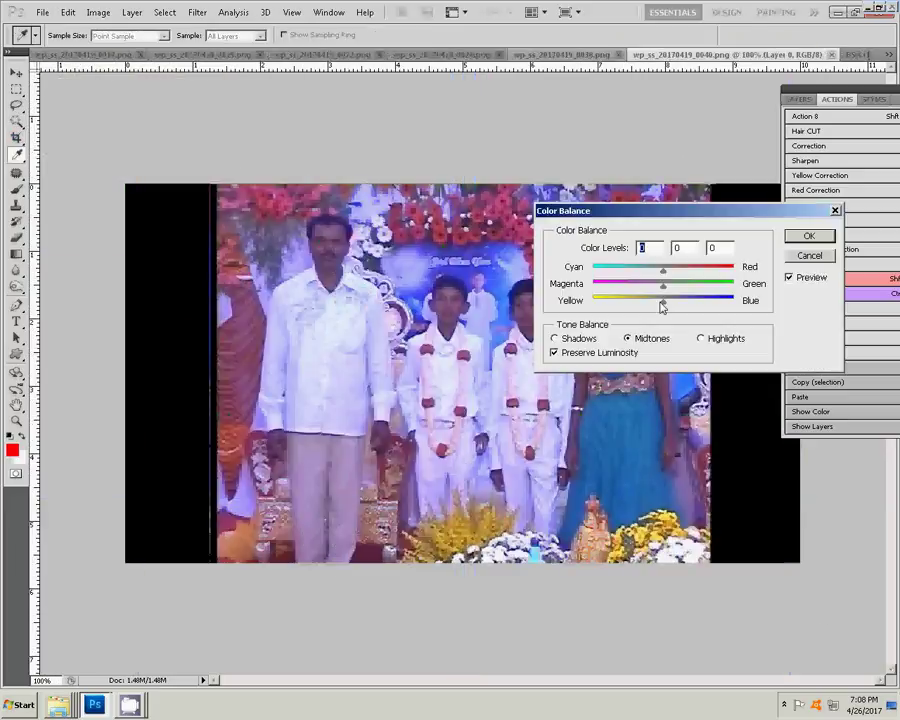
pyautogui.moveTo(660, 304); pyautogui.dragTo(647, 304)
pyautogui.click(802, 239)
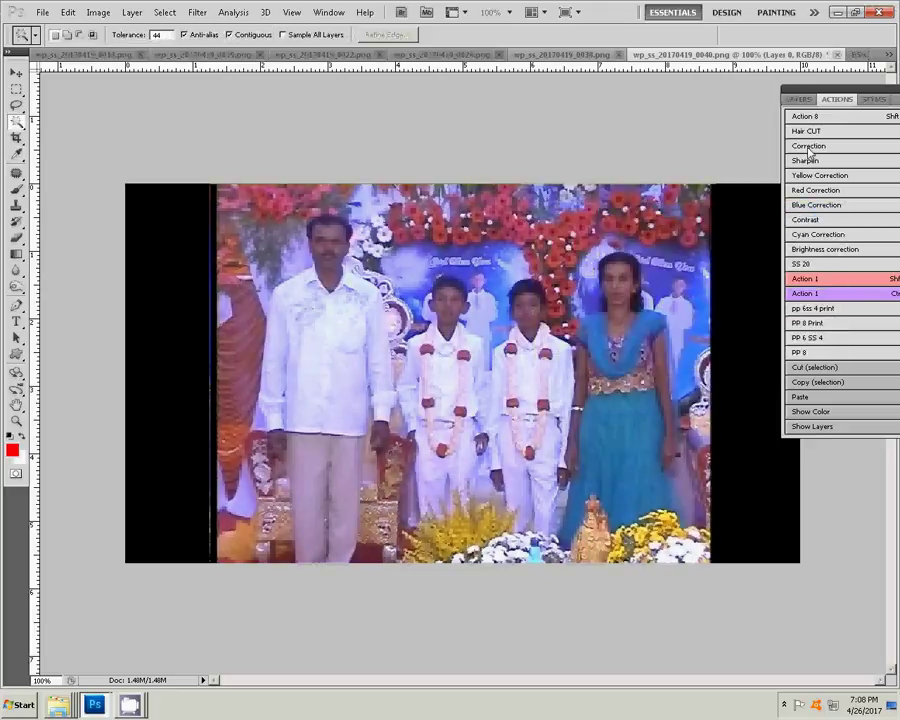
pyautogui.click(810, 150)
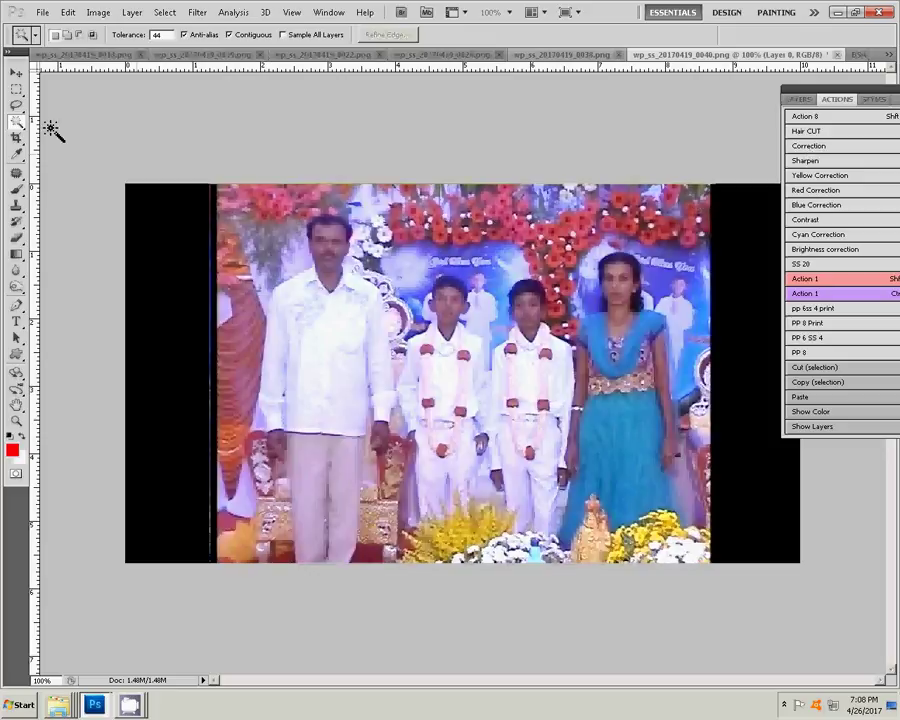
# - Cut the whole photo to the clipboard and close it without saving
pyautogui.hotkey('ctrl', 'a')
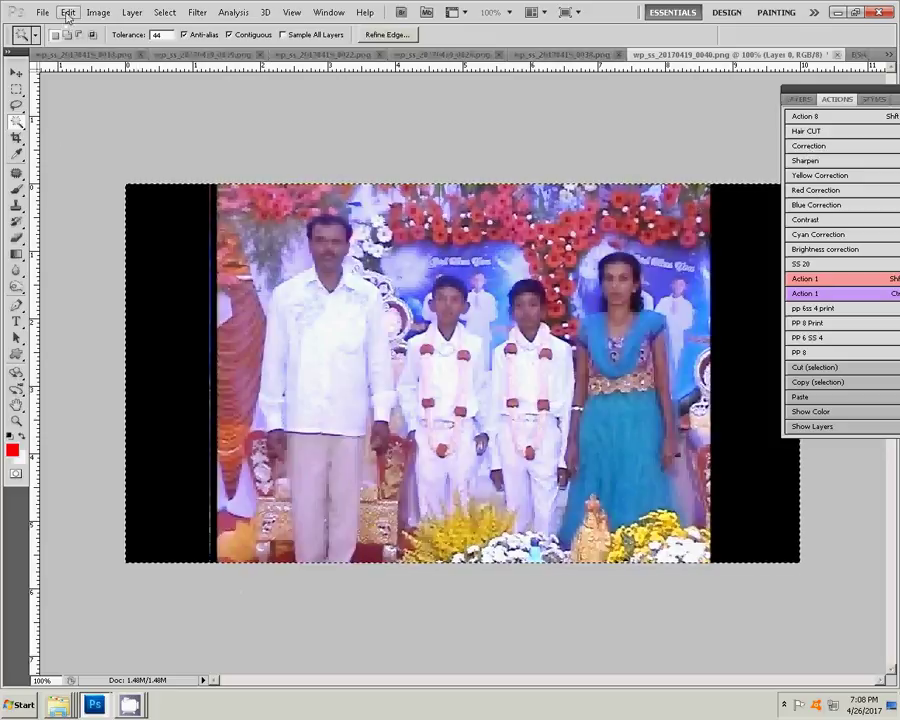
pyautogui.click(68, 12)
pyautogui.click(74, 87)
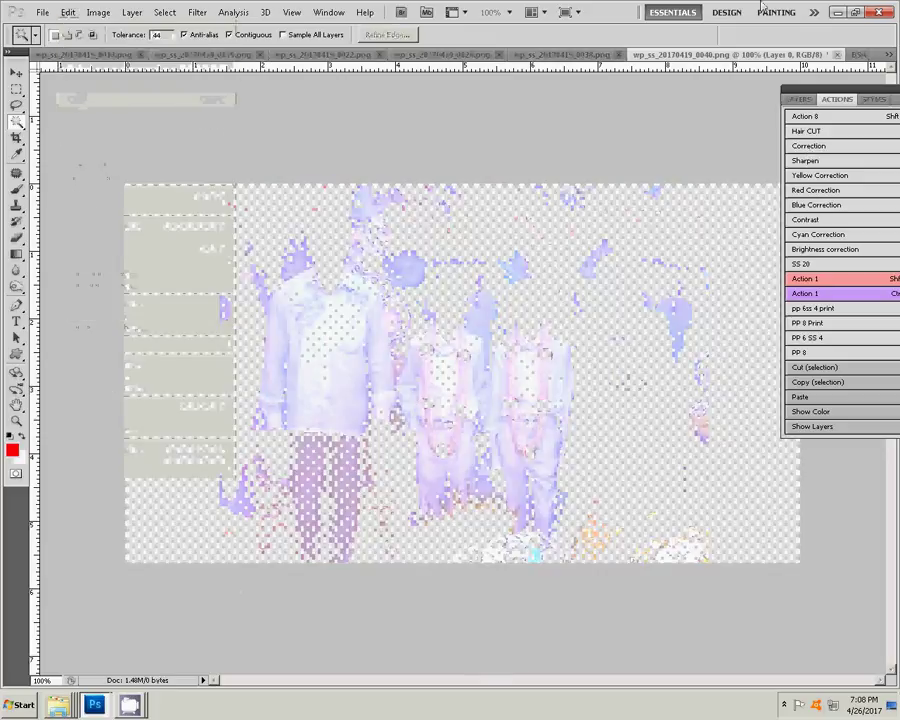
pyautogui.hotkey('ctrl', 'w')
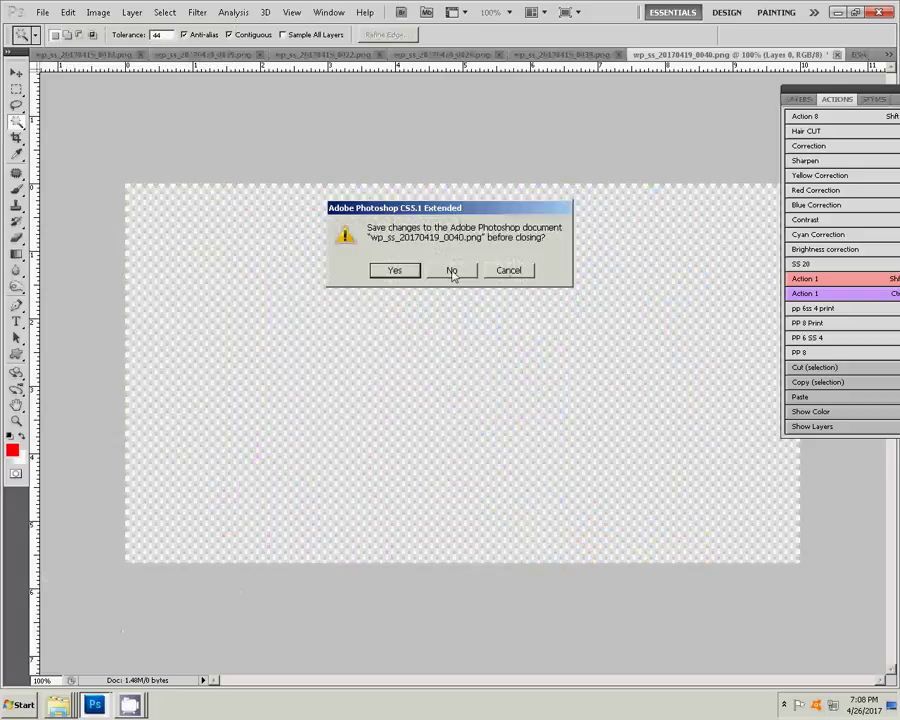
pyautogui.click(452, 268)
# - Paste the photo into the left black frame of the middle row
pyautogui.press('v')
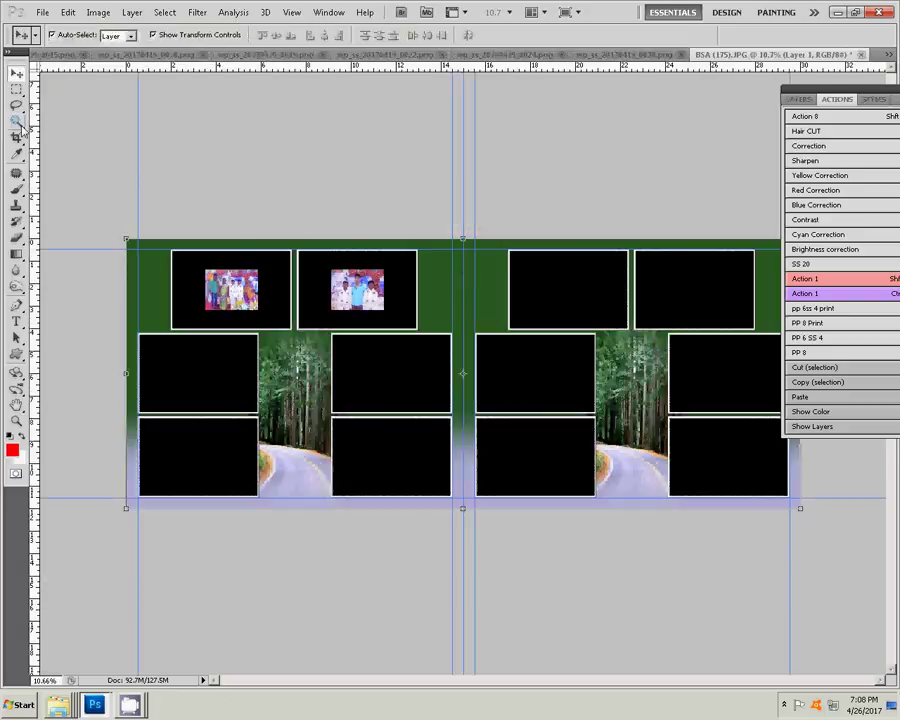
pyautogui.press('w')
pyautogui.click(236, 350)
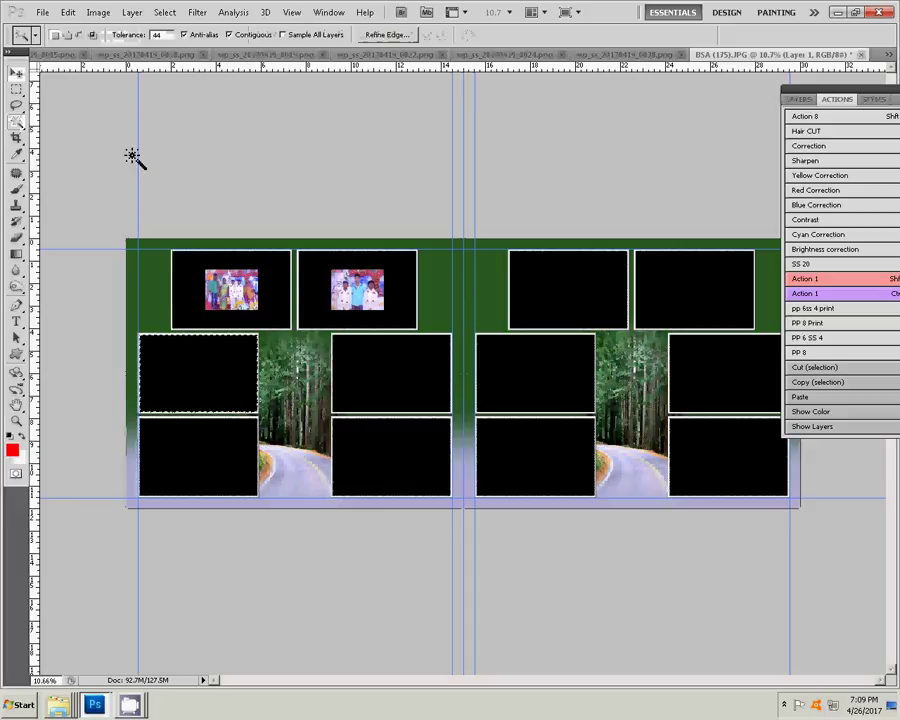
pyautogui.click(64, 13)
pyautogui.moveTo(91, 135)
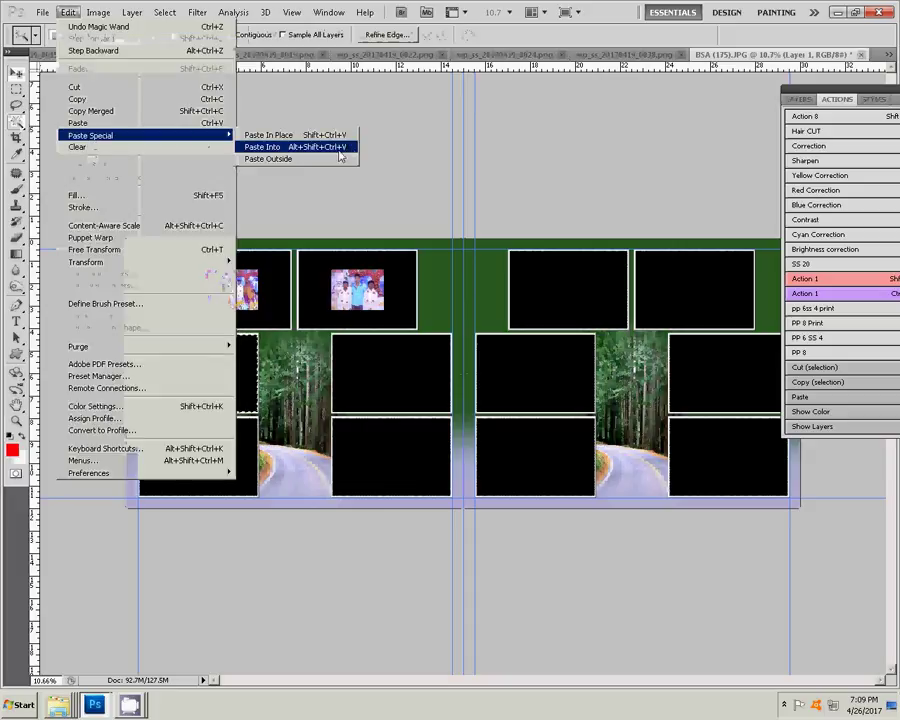
pyautogui.click(340, 148)
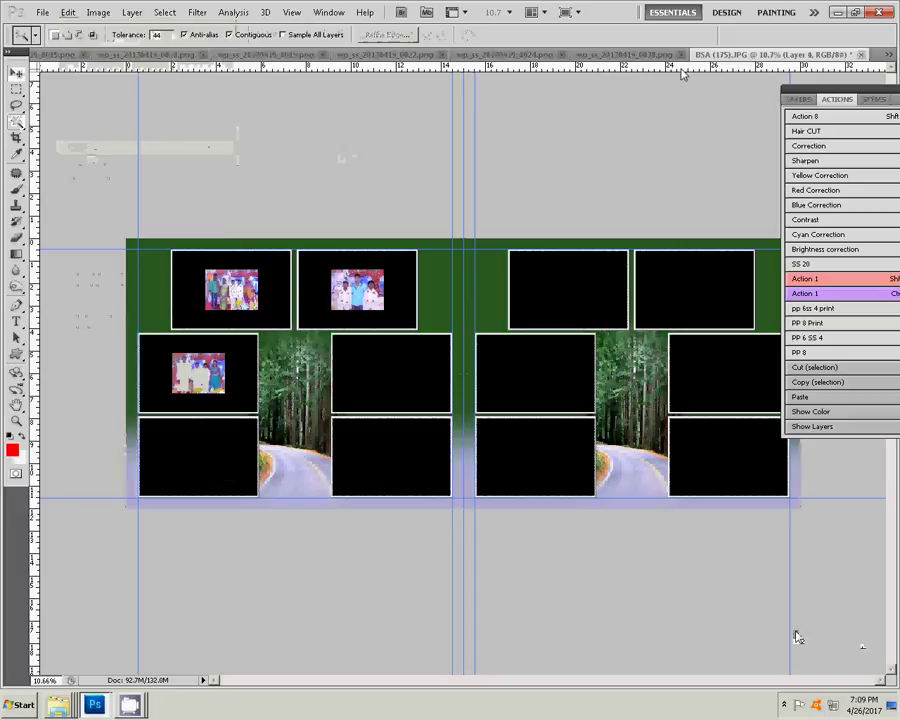
# - Add yellow to the midtones of wp_ss_20170419_0038.png with Color Balance
pyautogui.click(627, 55)
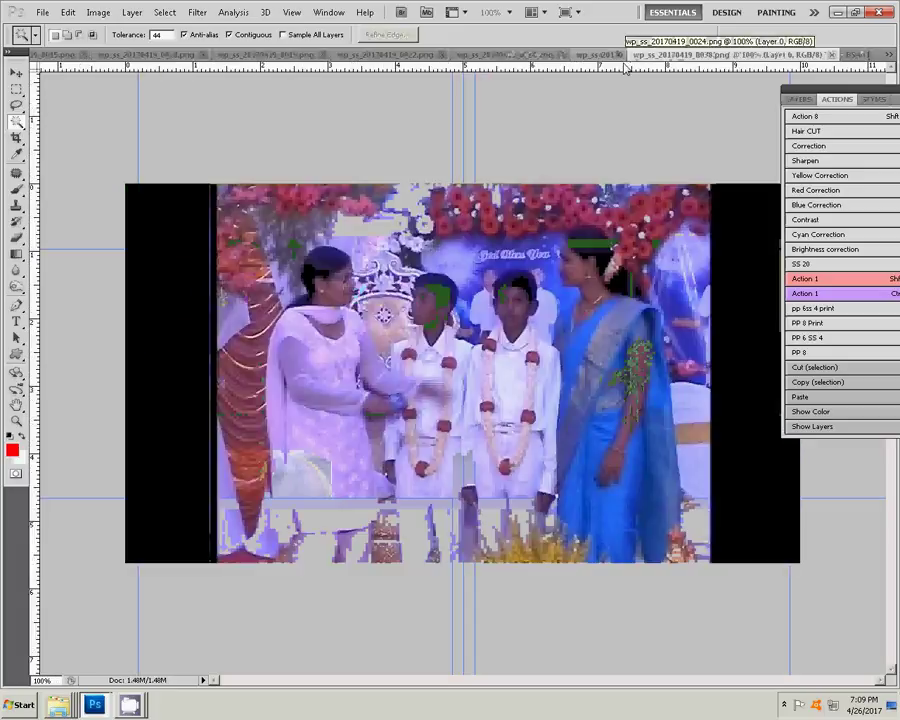
pyautogui.hotkey('ctrl', 'b')
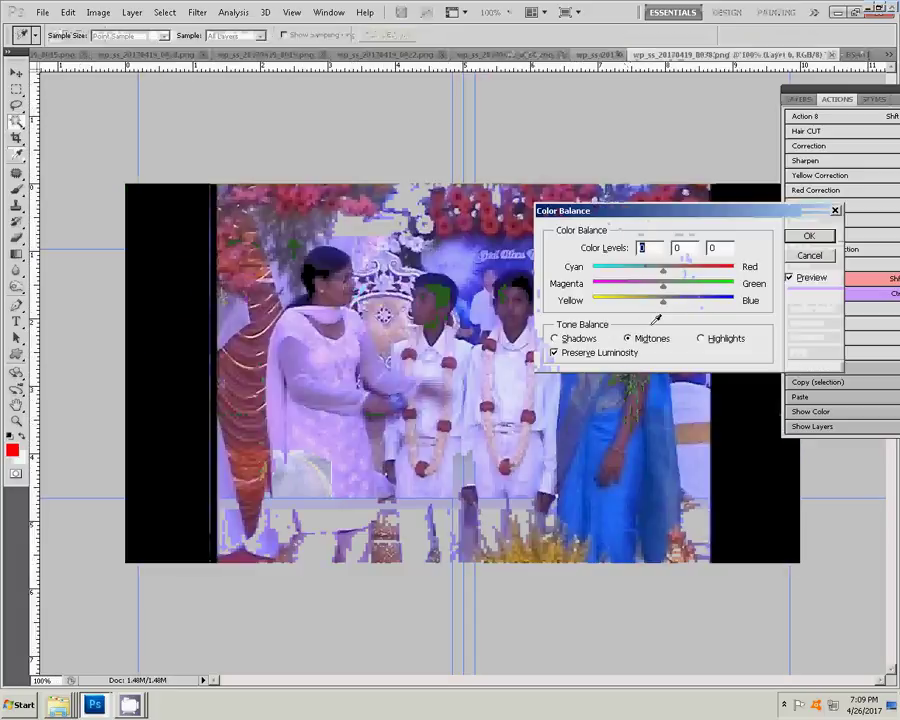
pyautogui.moveTo(662, 300); pyautogui.dragTo(638, 302)
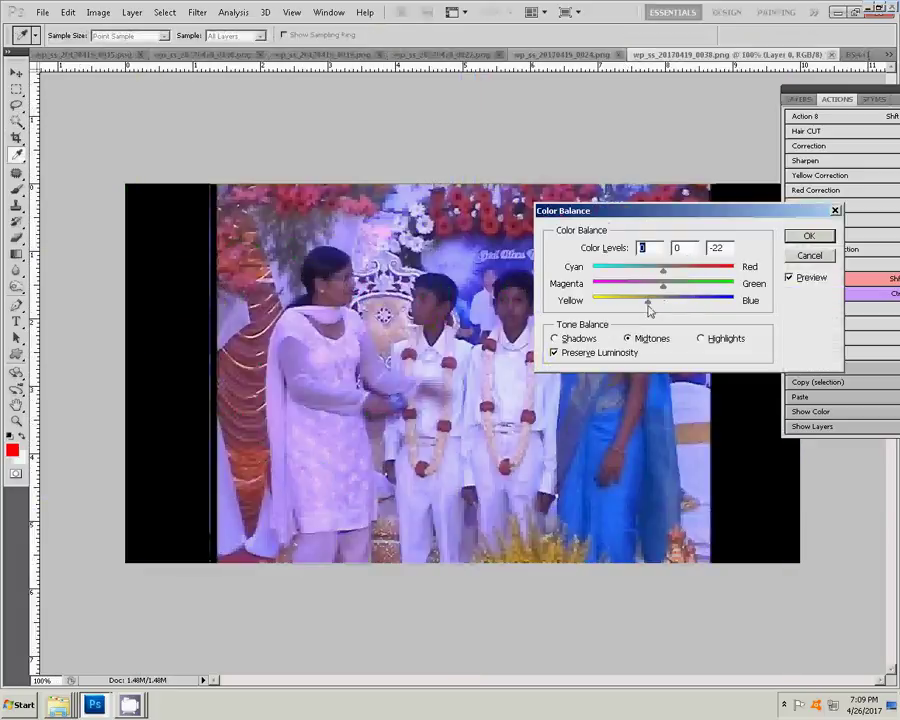
pyautogui.click(809, 236)
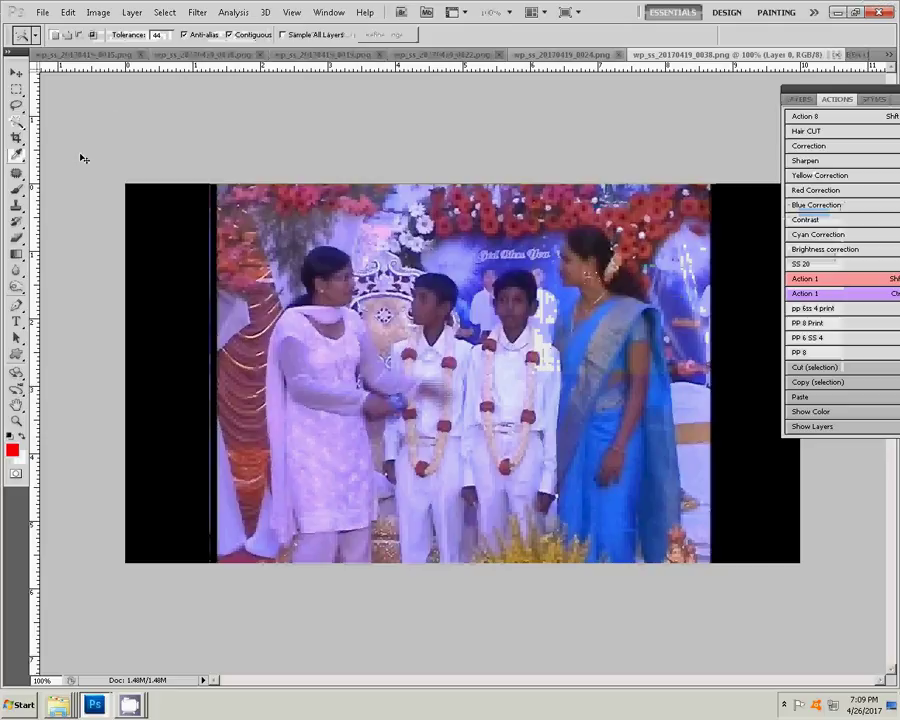
# - Cut the whole 0038 photo to the clipboard and close it without saving
pyautogui.hotkey('ctrl', 'a')
pyautogui.click(67, 12)
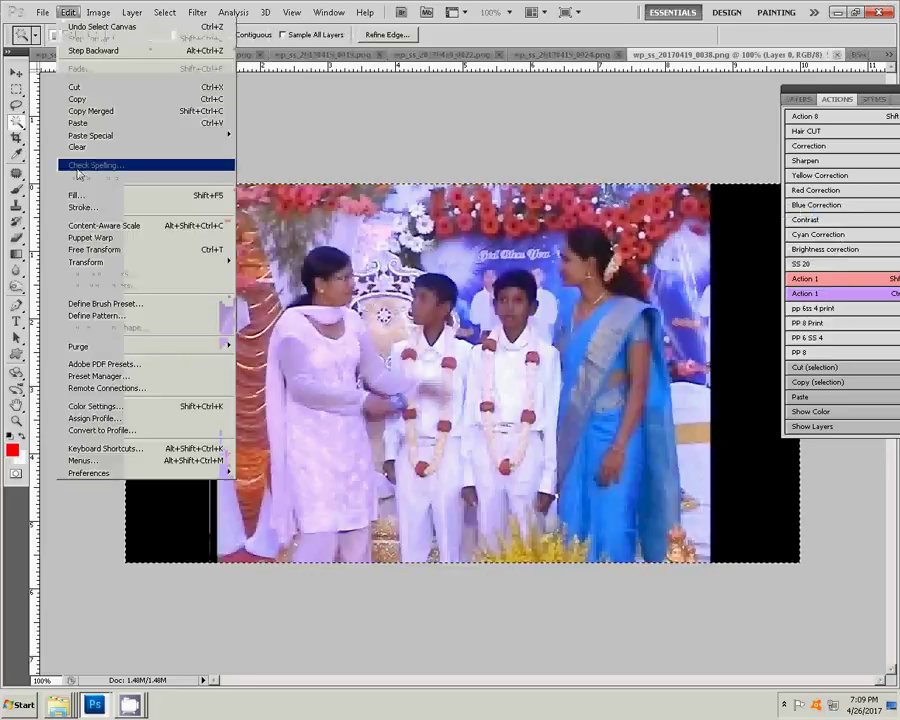
pyautogui.click(76, 88)
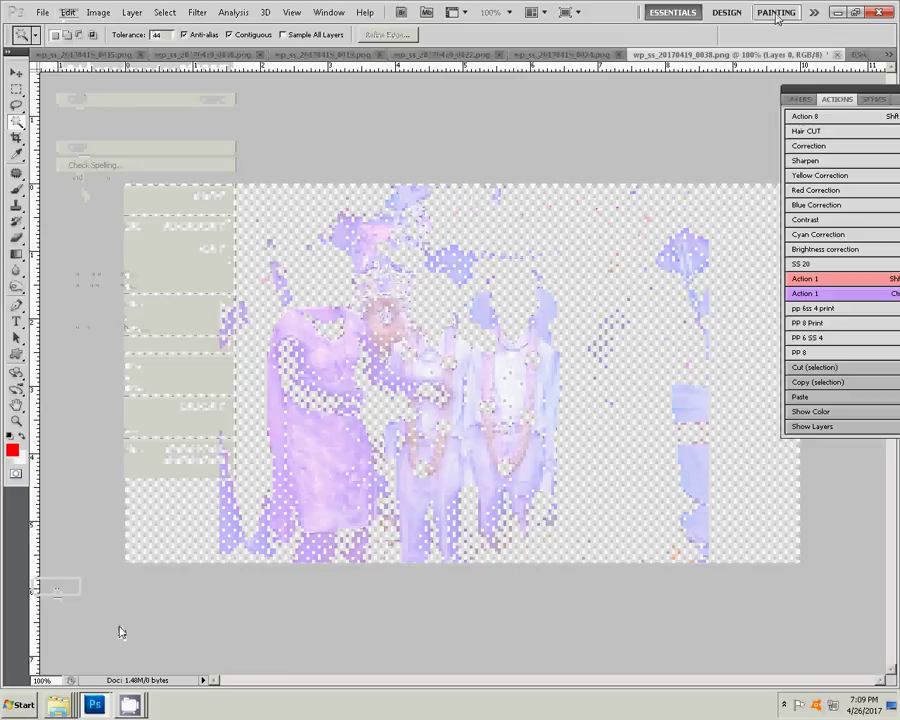
pyautogui.hotkey('ctrl', 'w')
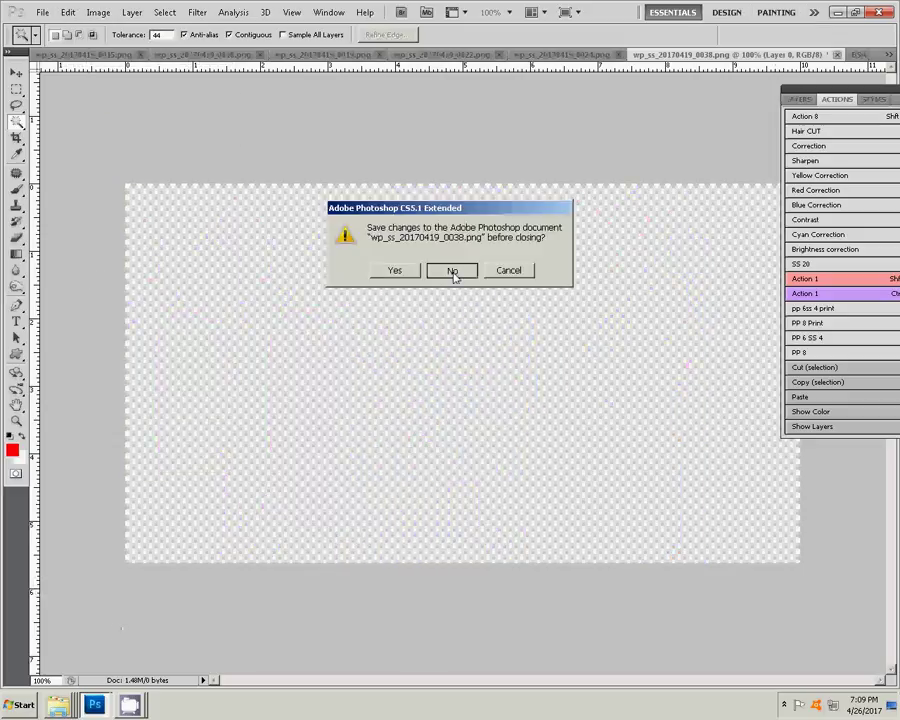
pyautogui.click(452, 272)
# - Paste the photo into the second black frame of the middle row
pyautogui.press('v')
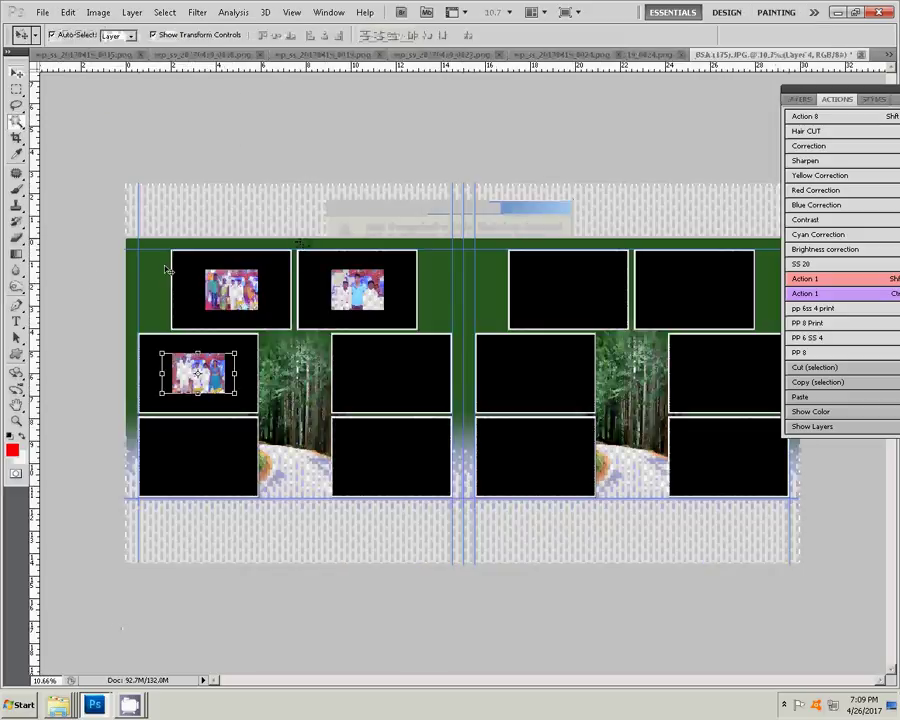
pyautogui.click(406, 376)
pyautogui.press('w')
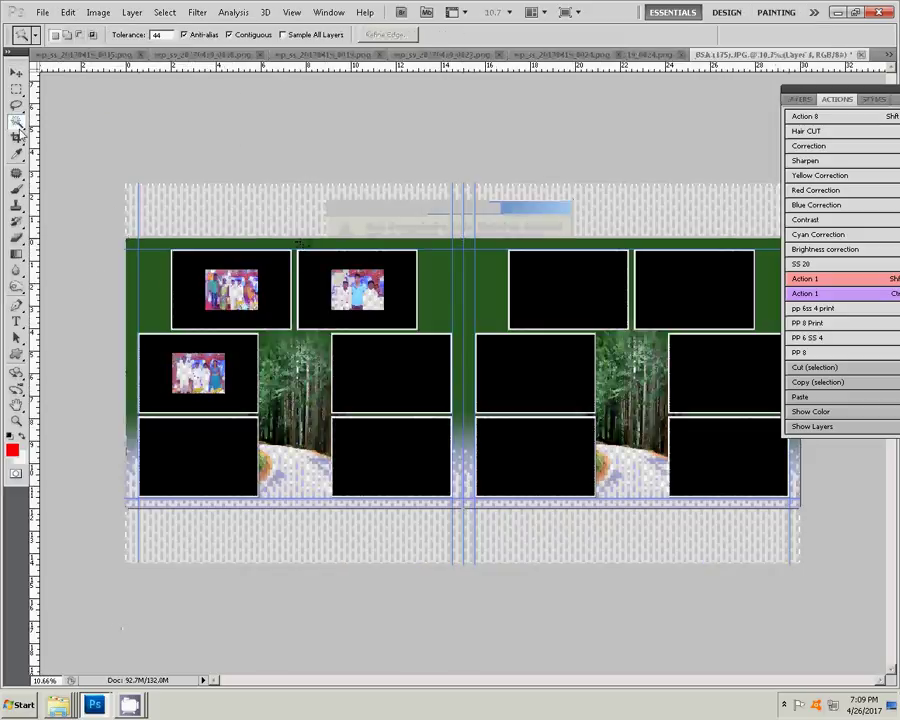
pyautogui.click(416, 370)
pyautogui.click(68, 12)
pyautogui.moveTo(91, 135)
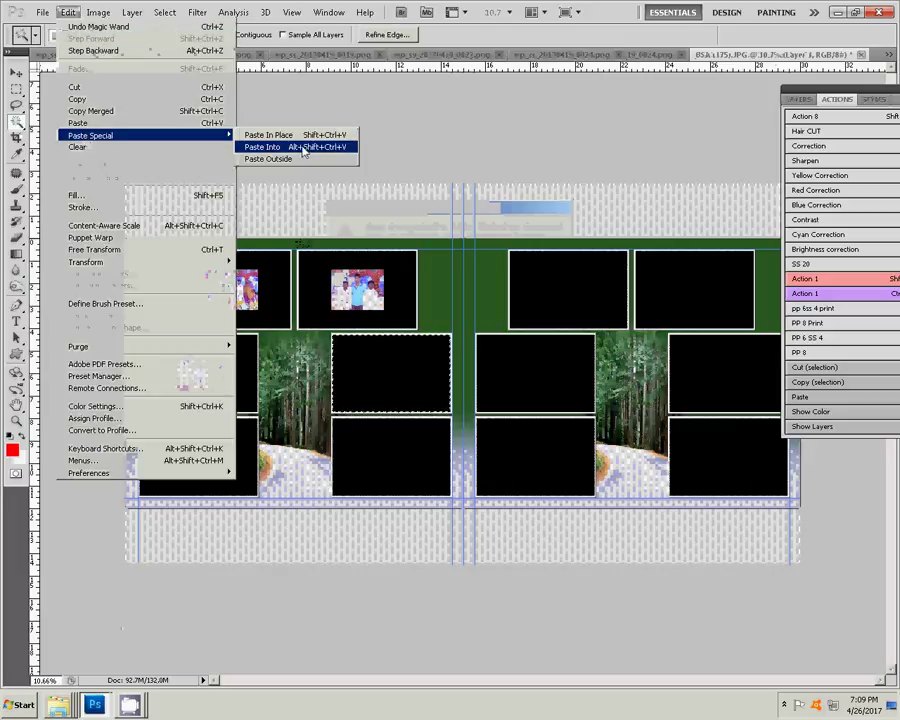
pyautogui.click(303, 151)
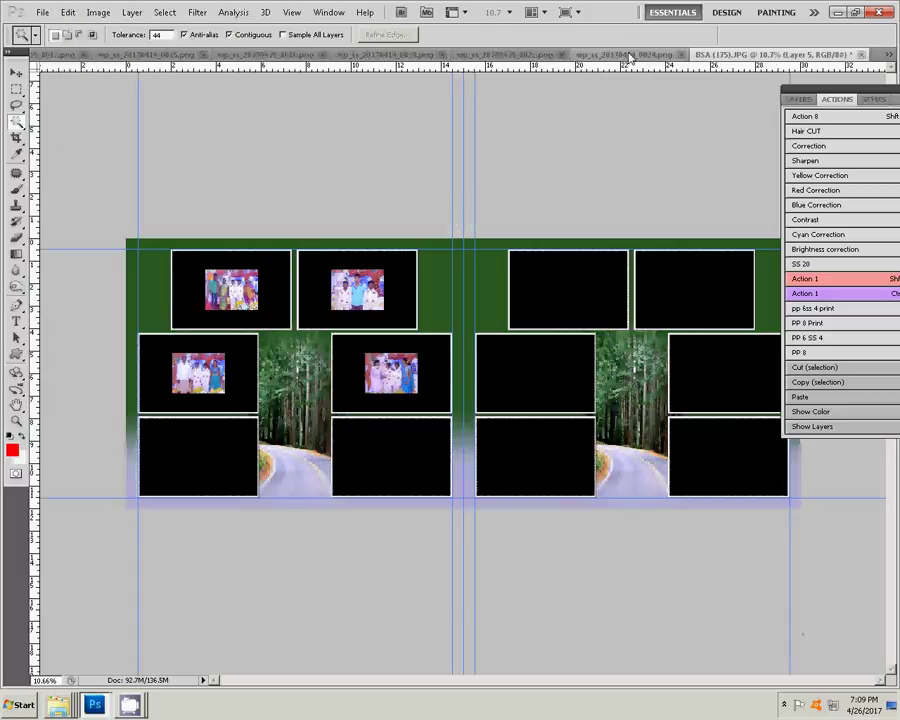
# - Set wp_ss_20170419_0024.png's midtone Yellow/Blue balance to -40
pyautogui.hotkey('ctrl', 'shift', 'Tab')
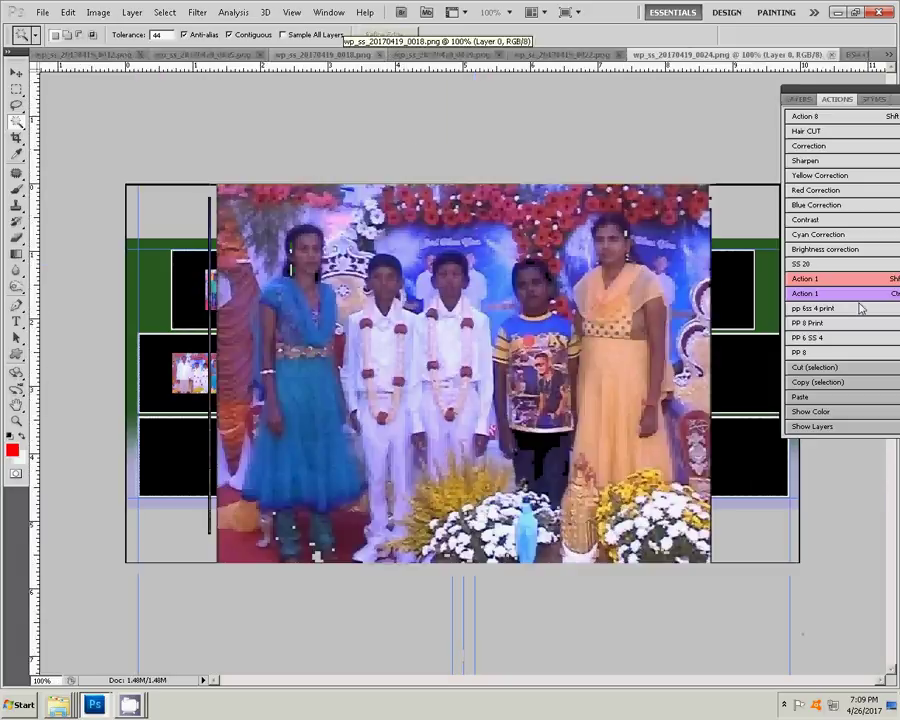
pyautogui.hotkey('ctrl', 'b')
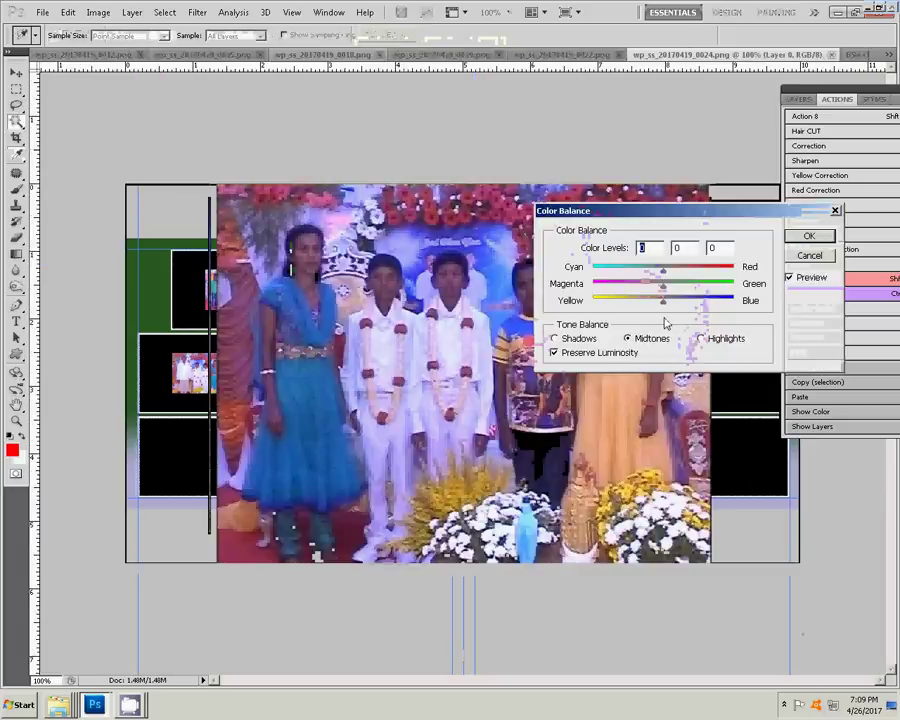
pyautogui.moveTo(663, 300); pyautogui.dragTo(636, 300)
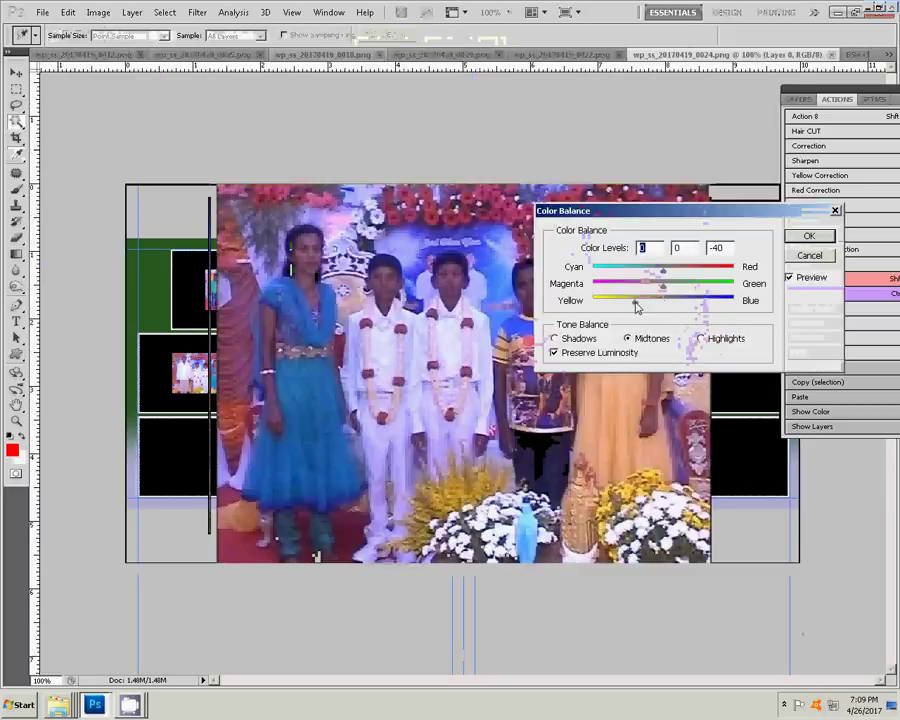
pyautogui.click(809, 237)
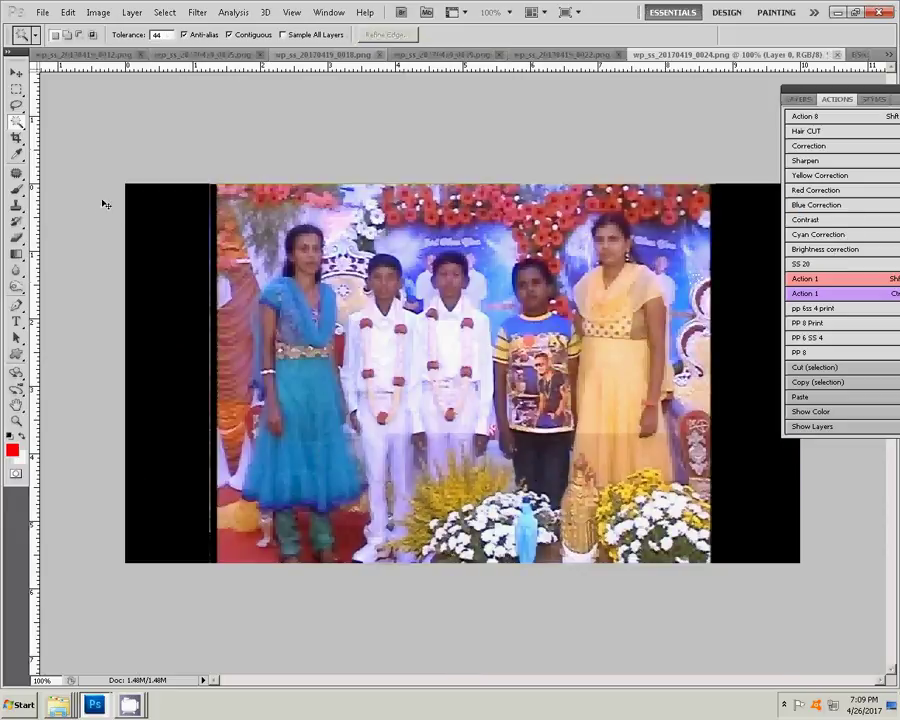
# - Cut the entire 0024 photo to the clipboard and close its document
pyautogui.hotkey('ctrl', 'a')
pyautogui.click(68, 12)
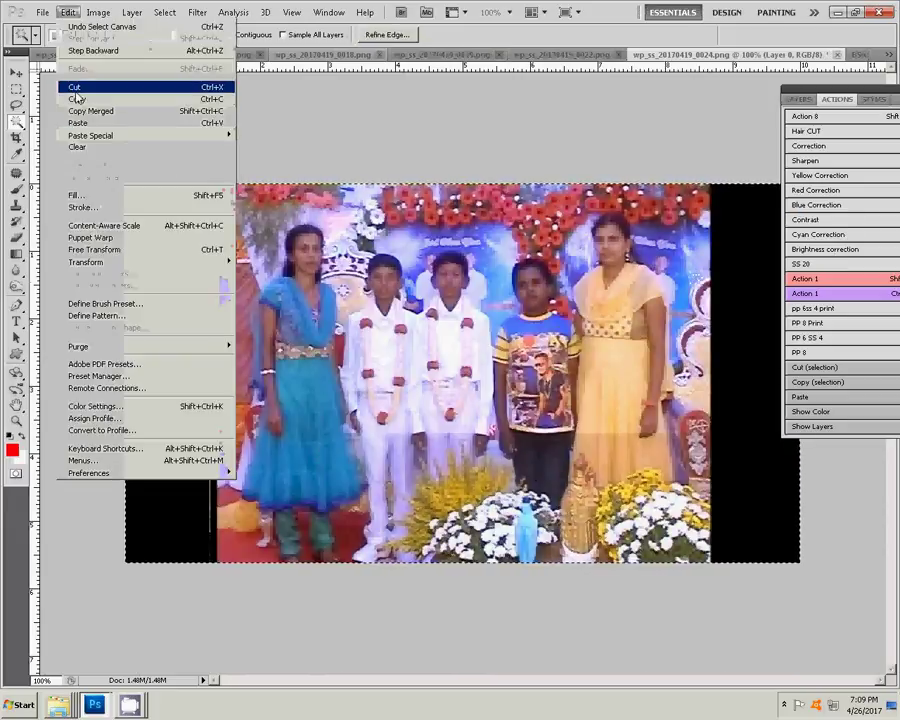
pyautogui.click(70, 84)
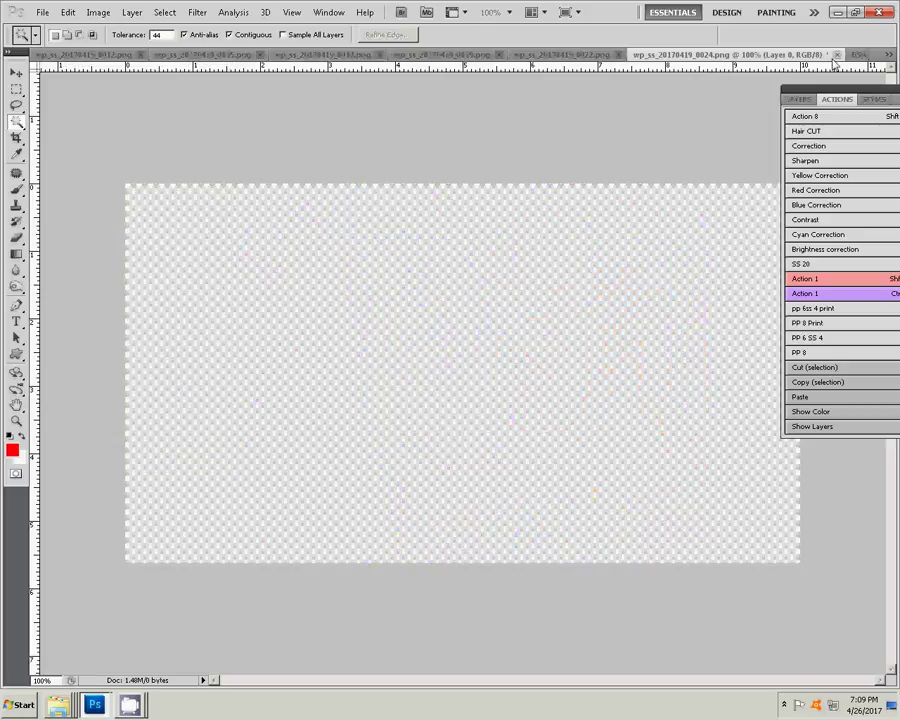
pyautogui.hotkey('ctrl', 'w')
# - Discard the photo's changes and paste it into the bottom-left black frame
pyautogui.click(451, 271)
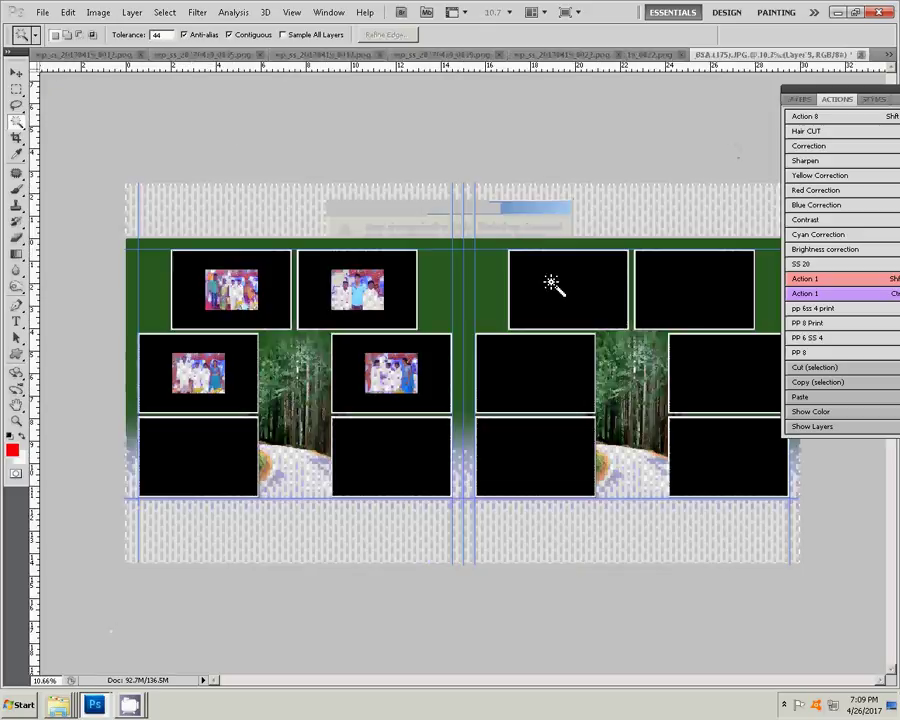
pyautogui.press('v')
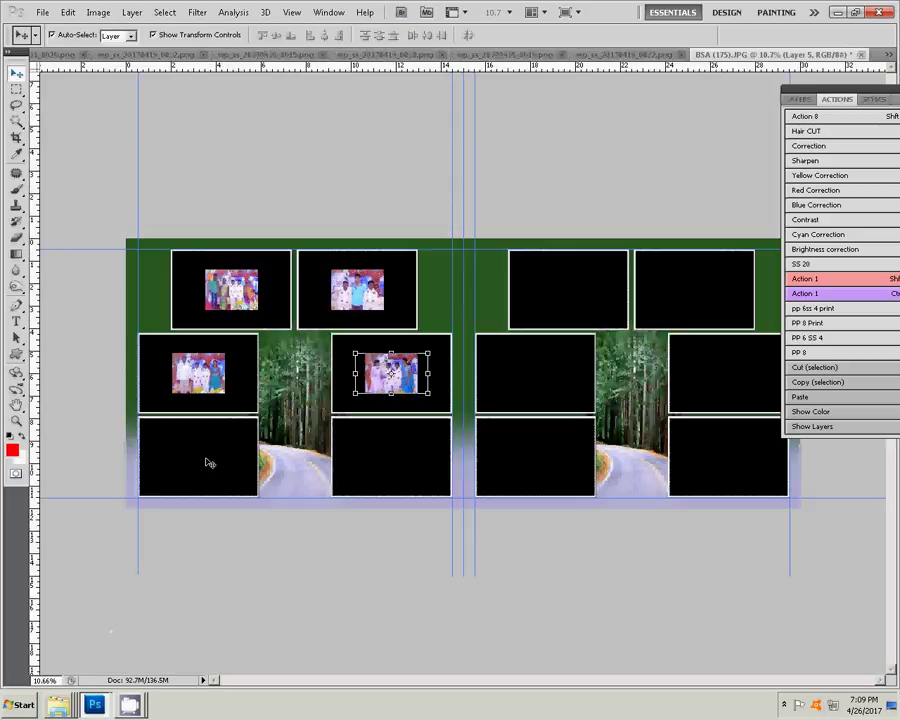
pyautogui.click(16, 120)
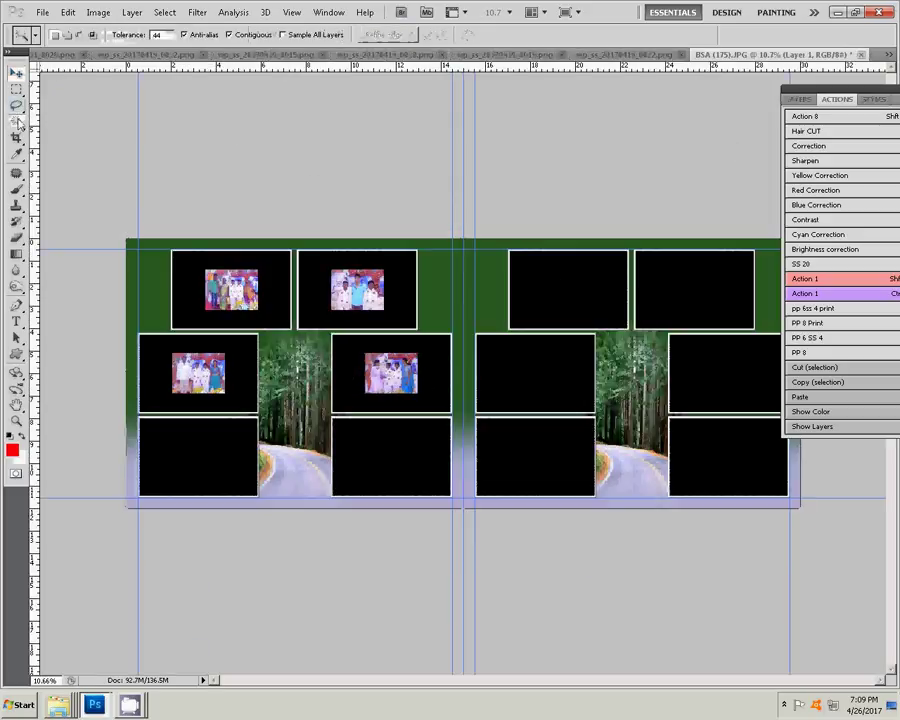
pyautogui.click(176, 436)
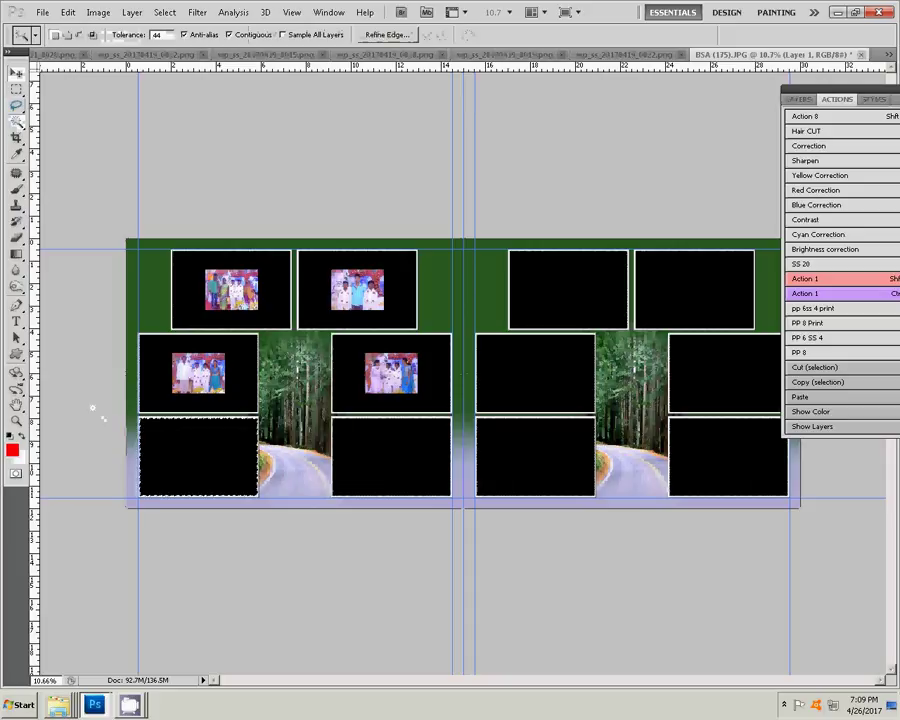
pyautogui.click(67, 12)
pyautogui.moveTo(92, 135)
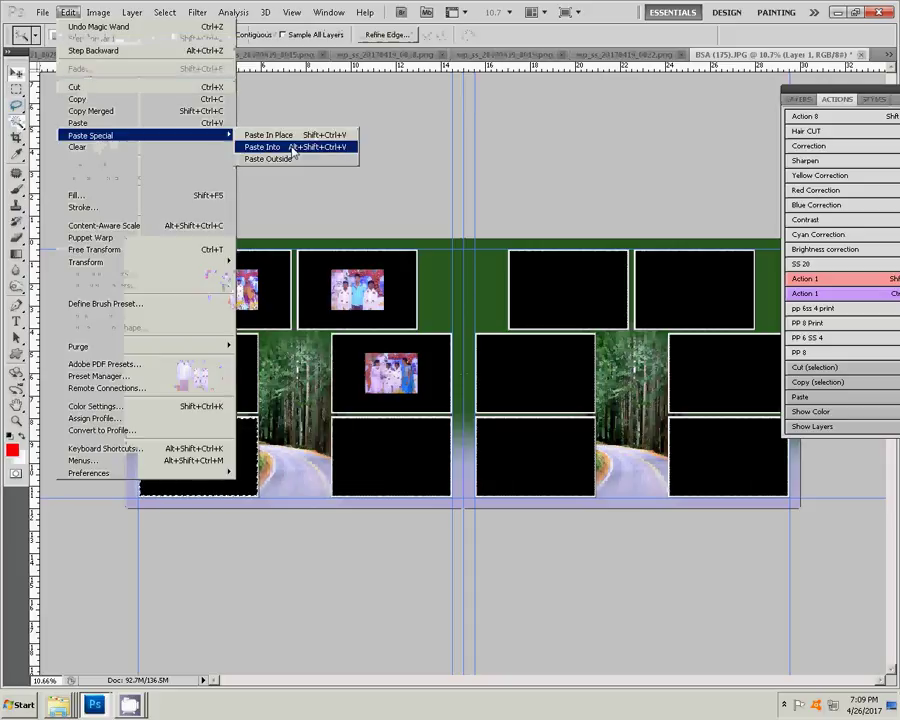
pyautogui.click(293, 150)
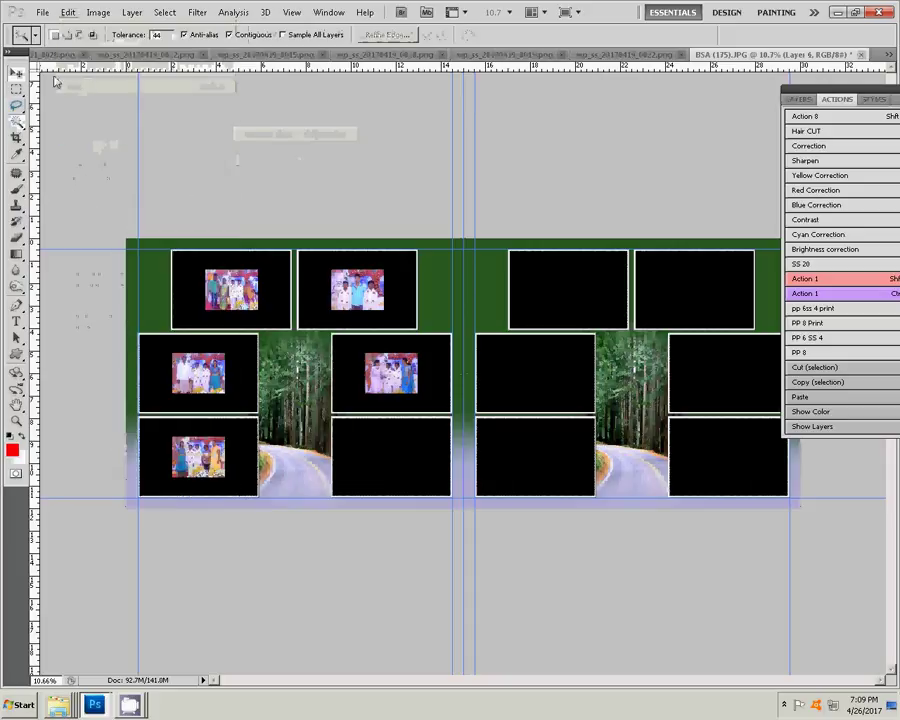
# - Select the bottom-middle black frame and bring up the wp_ss_20170419_0822.png photo
pyautogui.press('v')
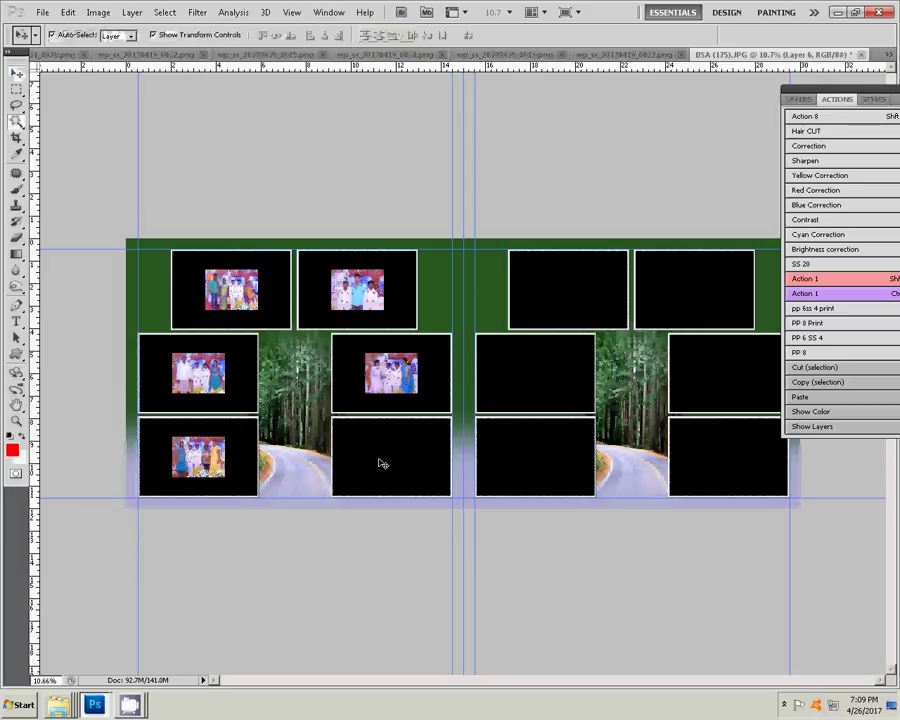
pyautogui.click(16, 121)
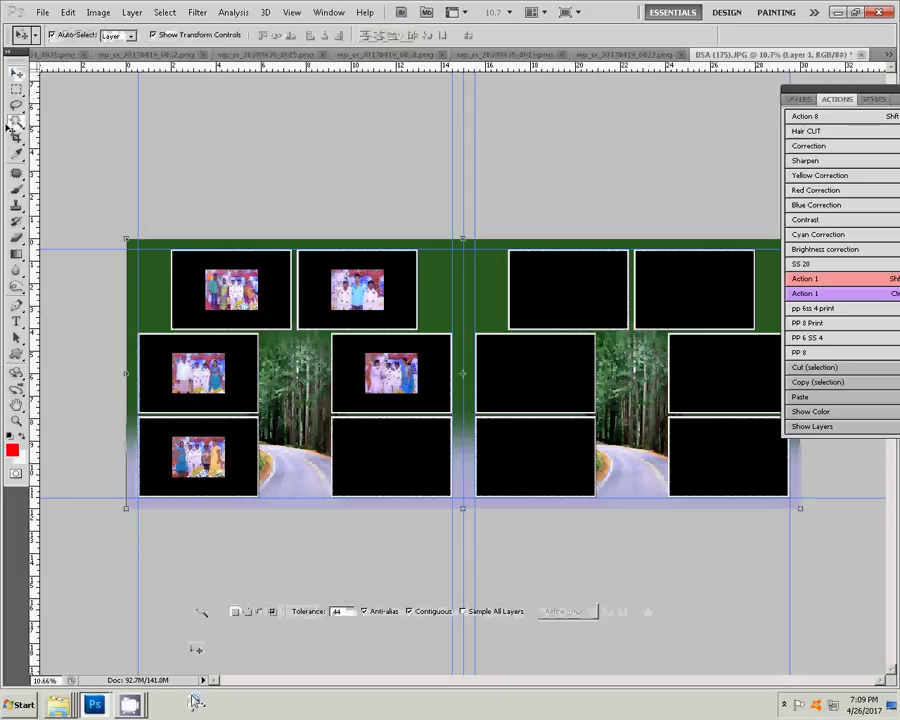
pyautogui.click(345, 447)
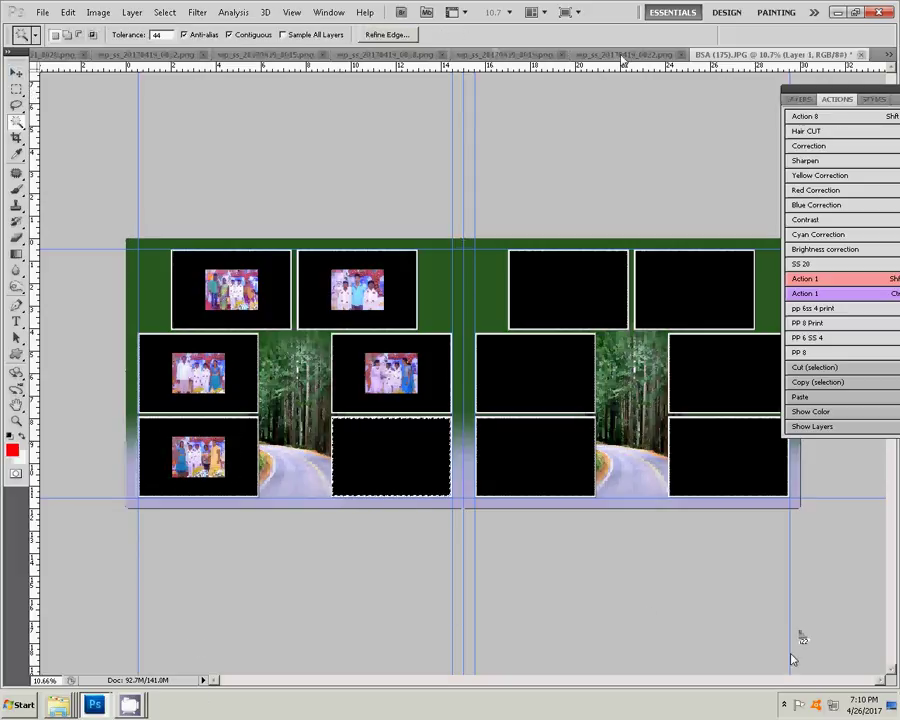
pyautogui.click(608, 54)
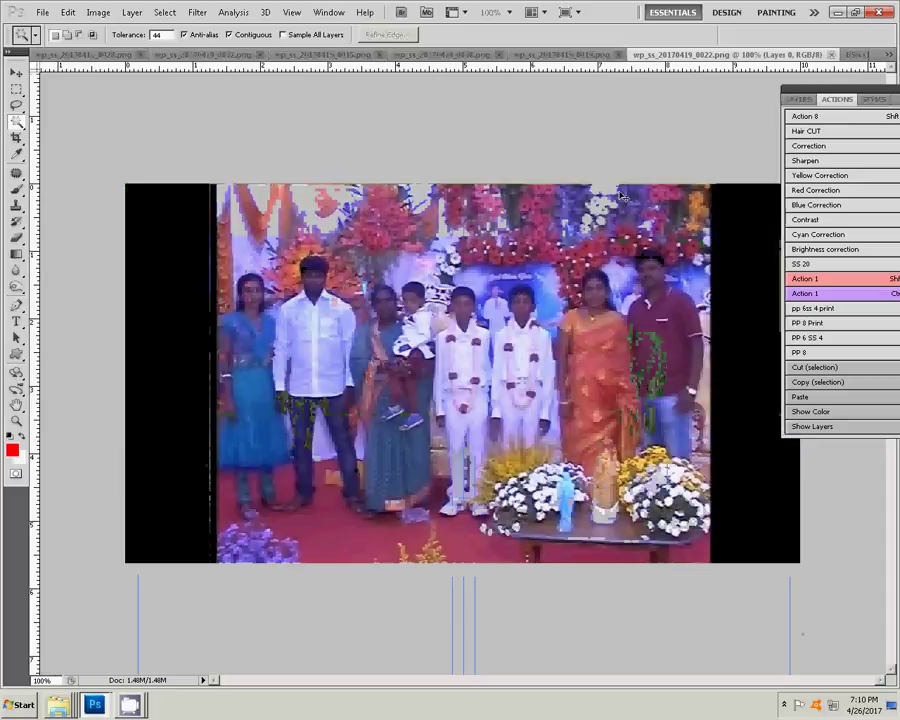
# - Give the 0022 photo a -18, 0, -64 midtone colour balance
pyautogui.hotkey('ctrl', 'b')
pyautogui.moveTo(663, 301); pyautogui.dragTo(619, 309)
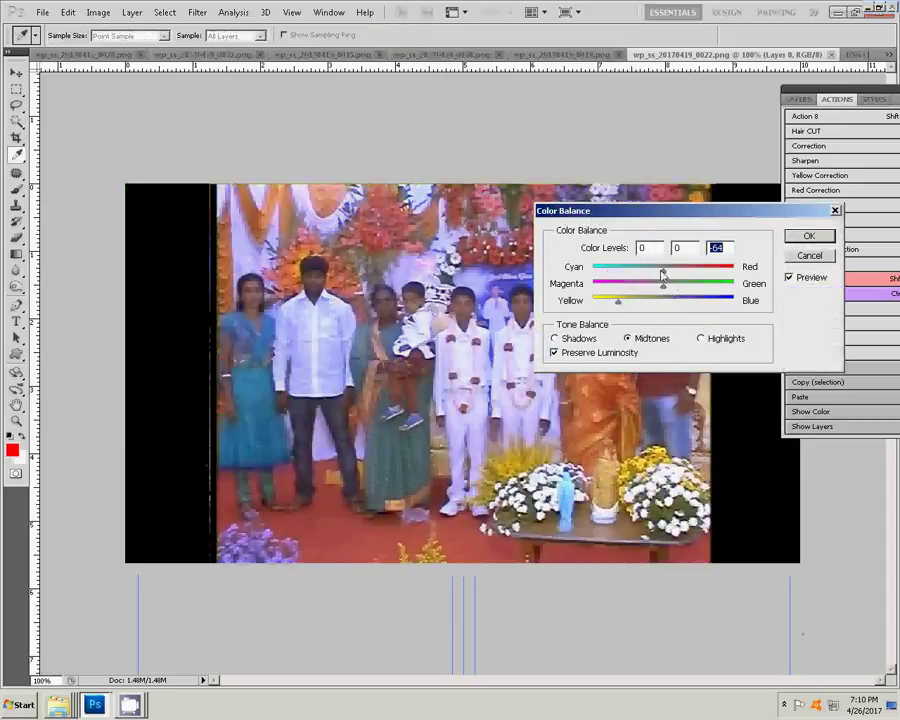
pyautogui.moveTo(663, 271)
pyautogui.mouseDown()
pyautogui.moveTo(641, 280)
pyautogui.moveTo(652, 281)
pyautogui.mouseUp()
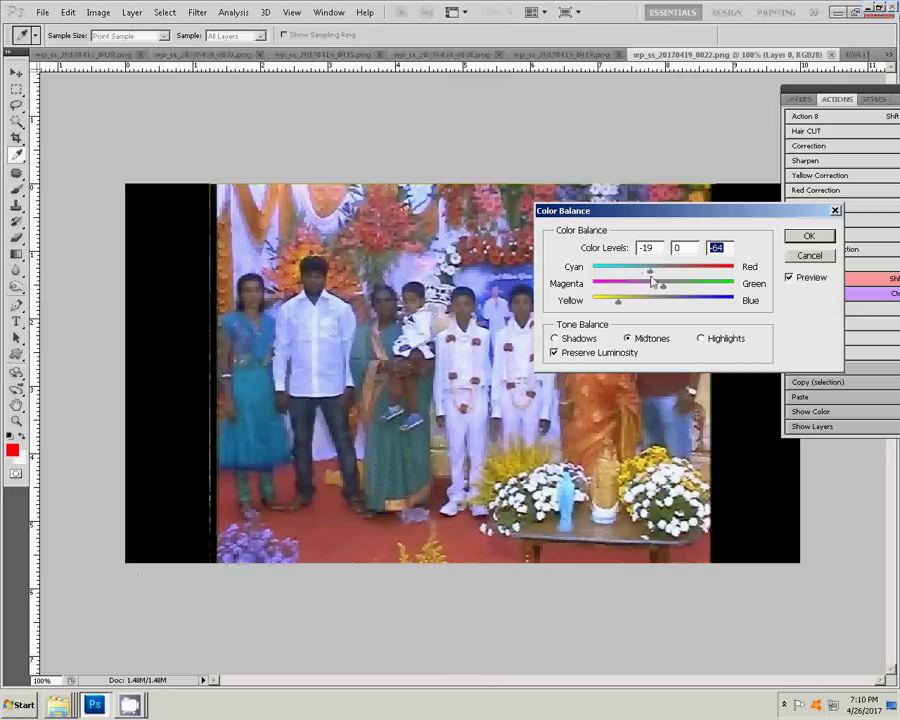
pyautogui.click(810, 237)
# - Select all of the 0022 photo and cut it to the clipboard
pyautogui.press('w')
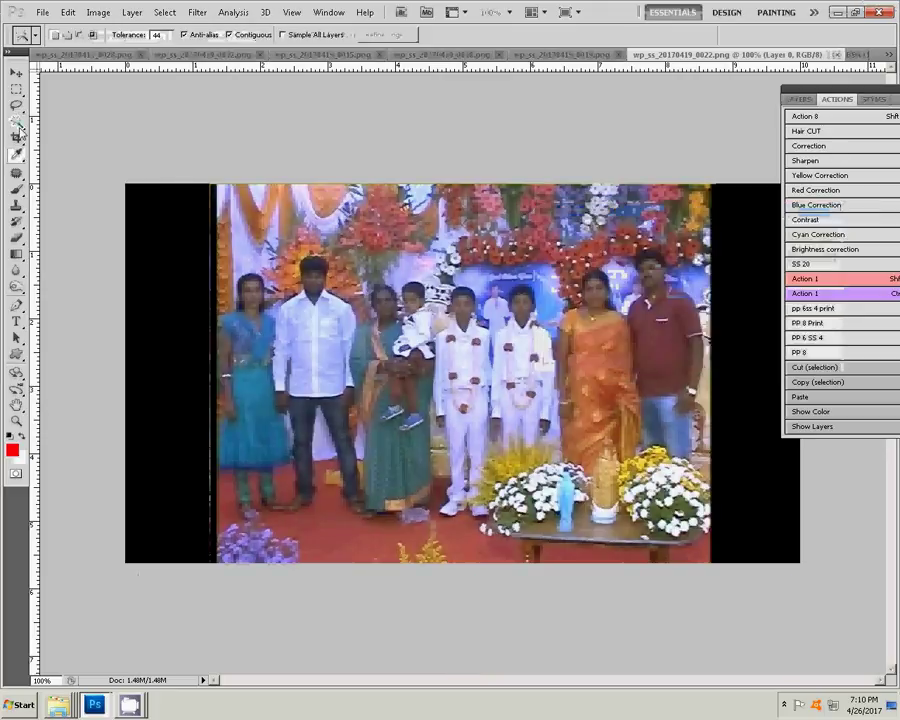
pyautogui.hotkey('ctrl', 'a')
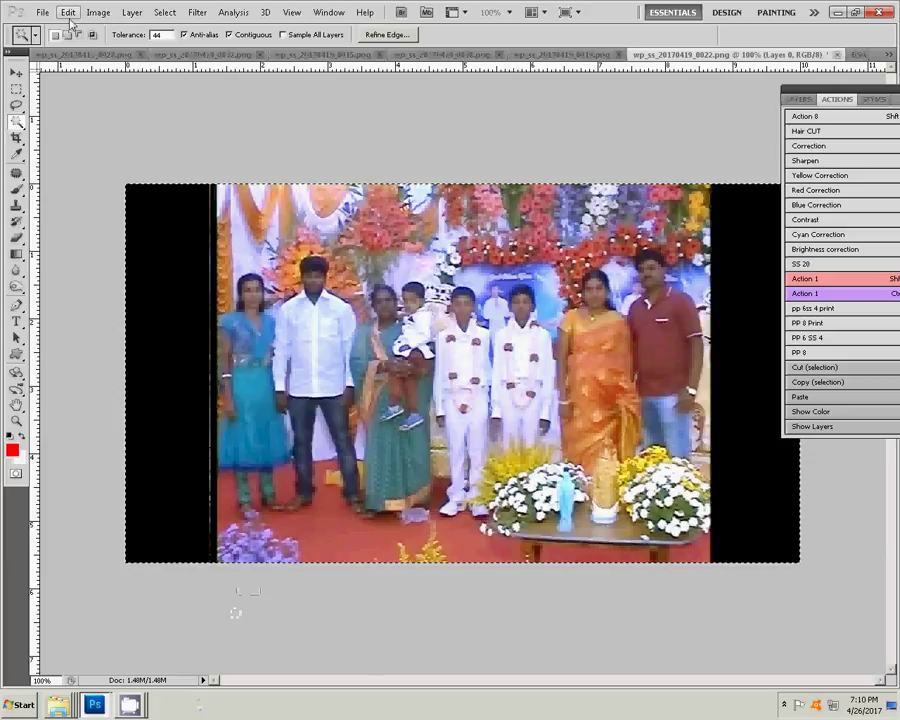
pyautogui.click(69, 15)
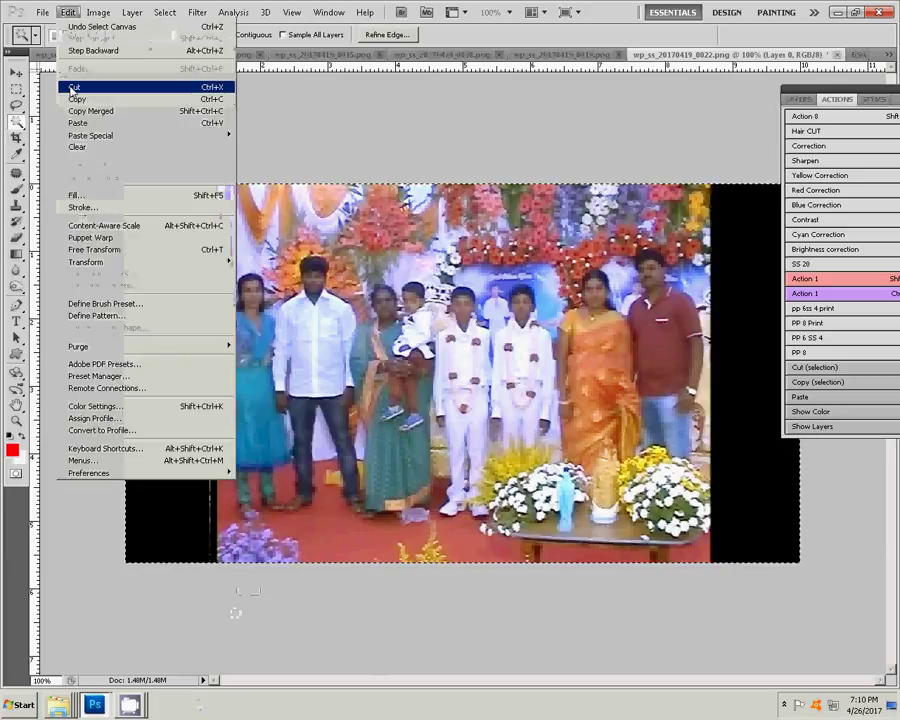
pyautogui.click(71, 88)
# - Close the emptied photo unsaved and paste it into the left page's bottom-middle frame
pyautogui.click(836, 54)
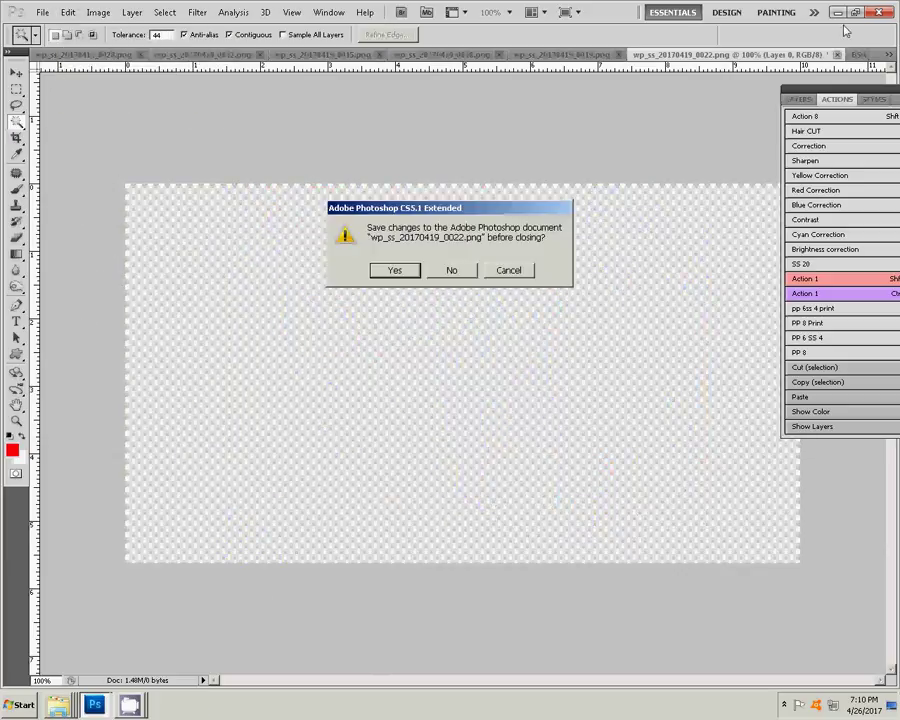
pyautogui.click(452, 272)
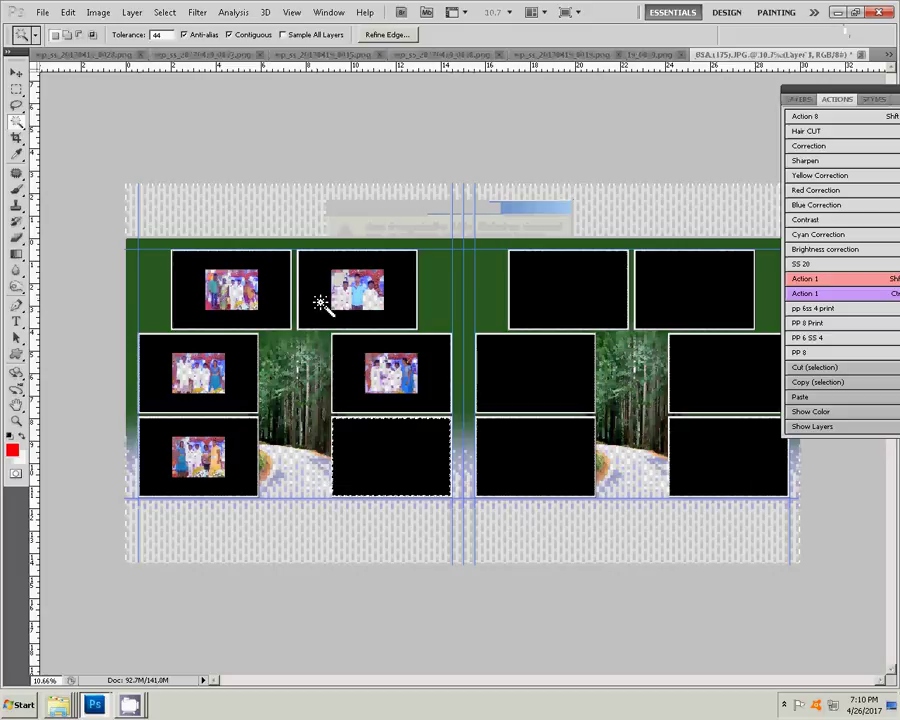
pyautogui.press('v')
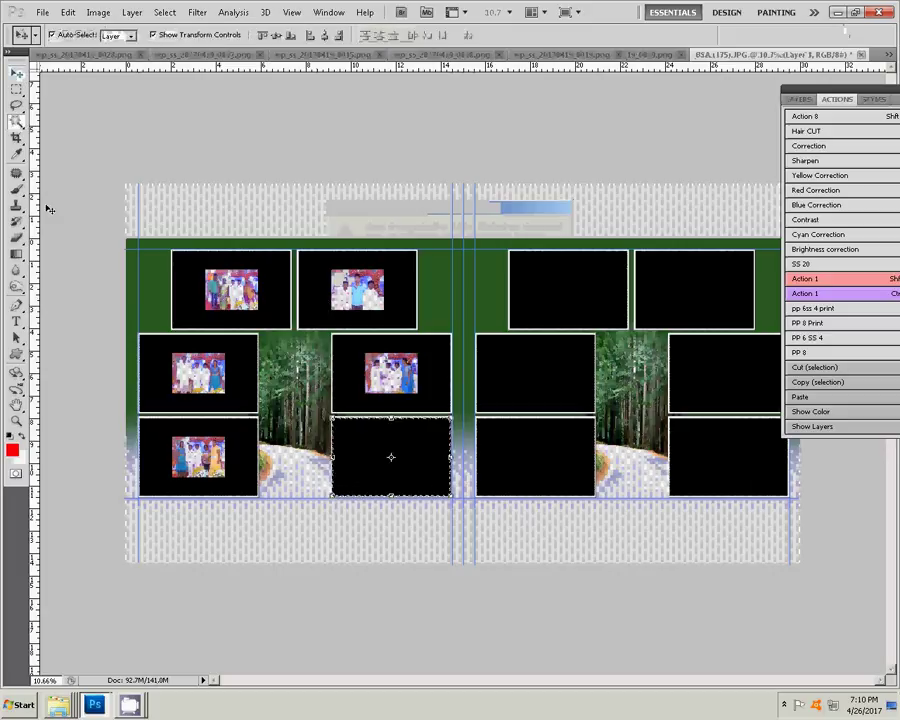
pyautogui.click(67, 12)
pyautogui.click(87, 127)
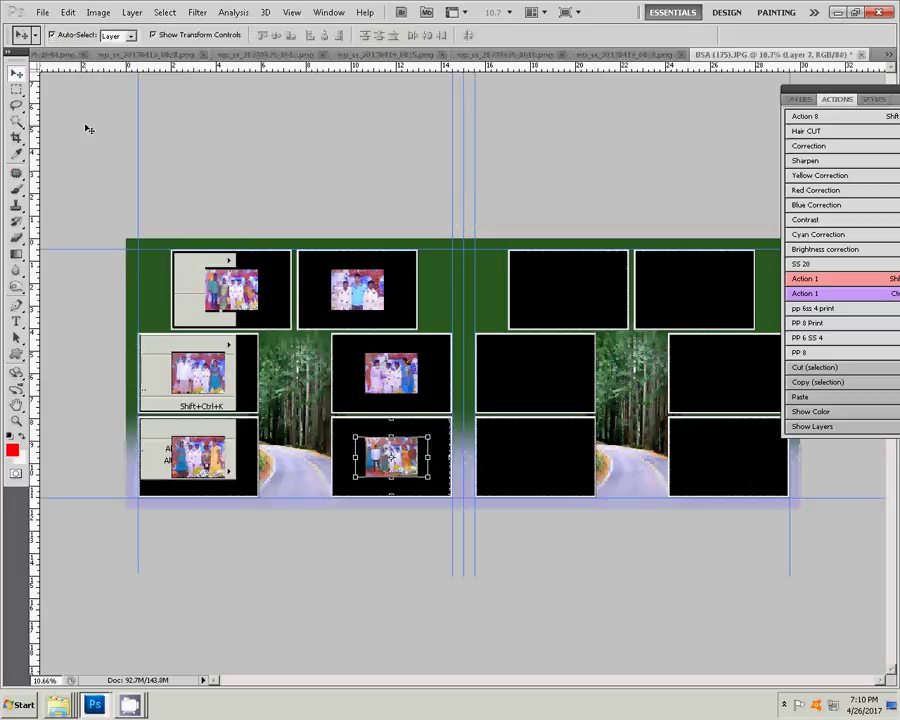
pyautogui.hotkey('ctrl', 'z')
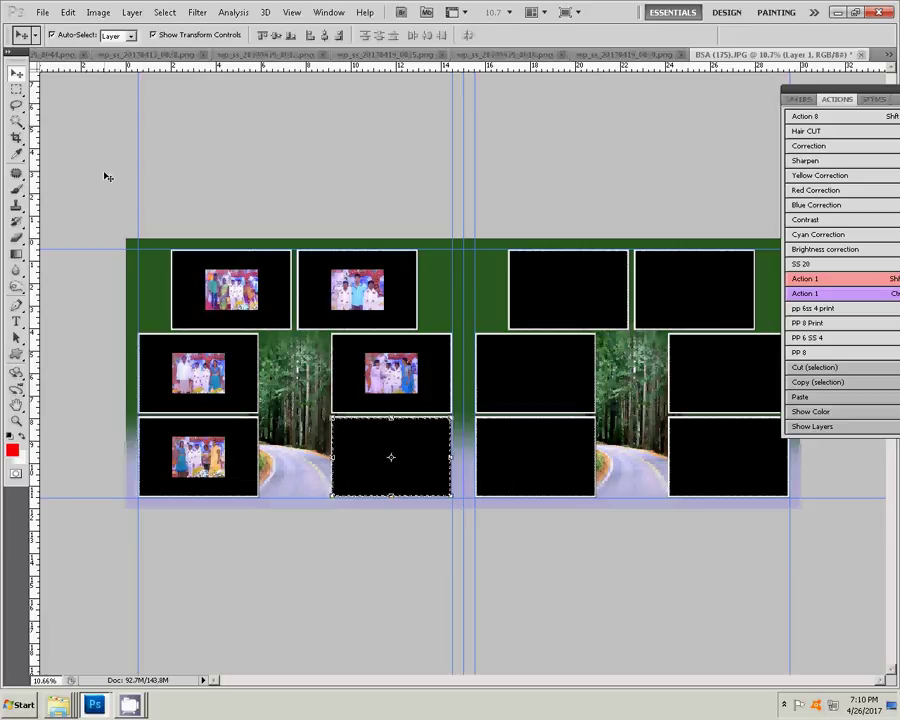
pyautogui.click(67, 12)
pyautogui.moveTo(120, 135)
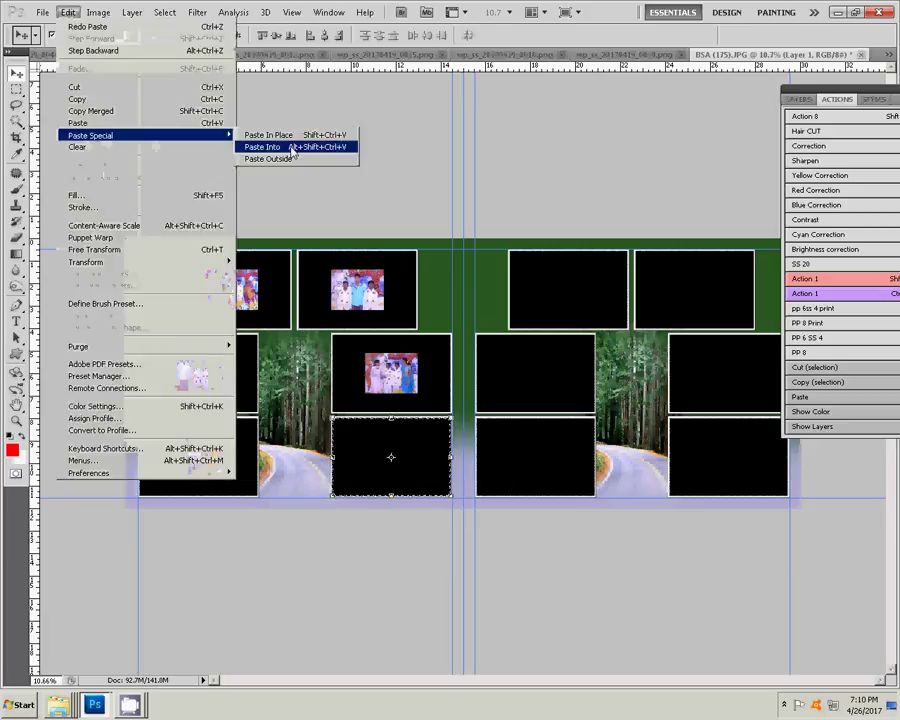
pyautogui.click(292, 150)
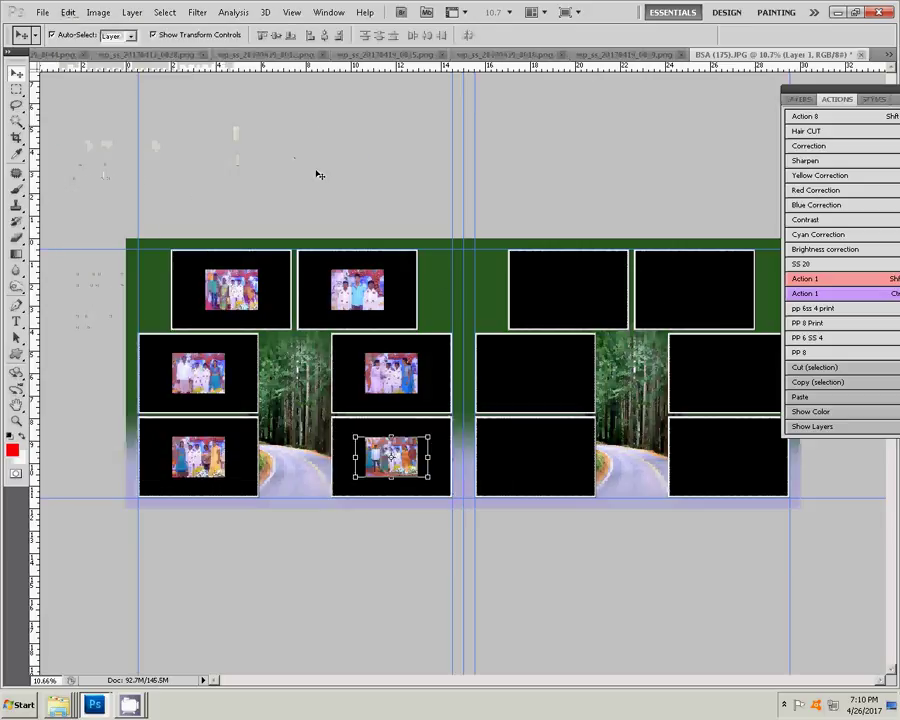
pyautogui.press('Return')
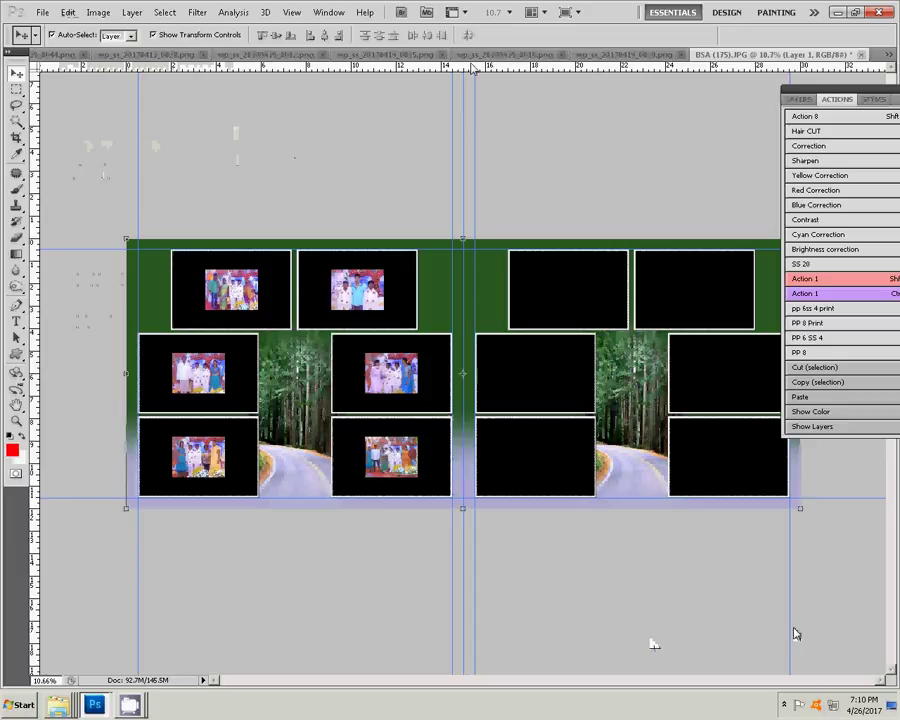
pyautogui.hotkey('ctrl', 'shift', 'Tab')
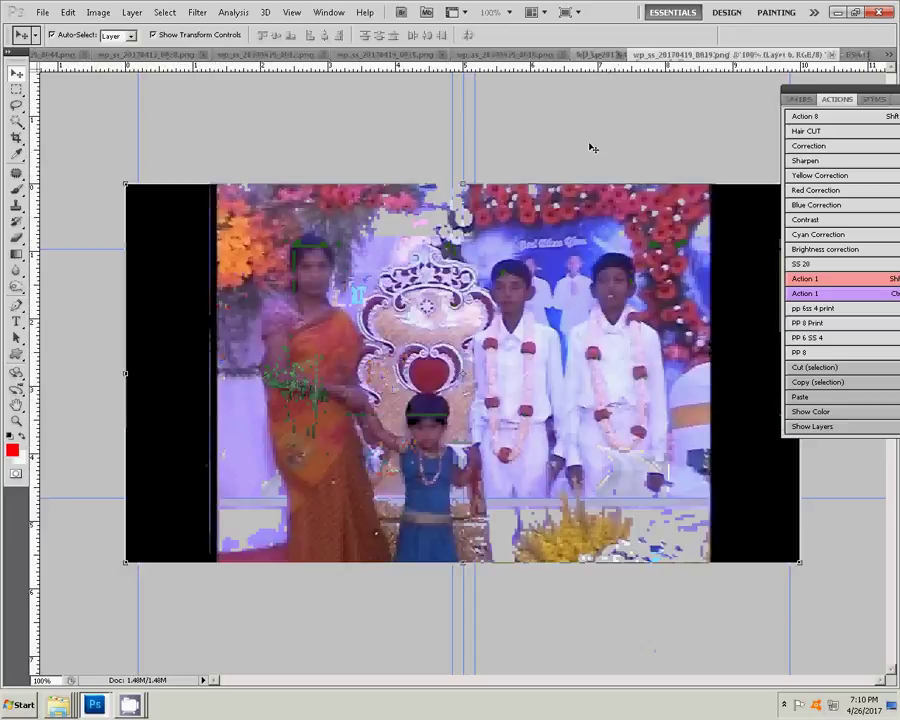
# - Shift the 0019 photo's midtones toward blue with Yellow/Blue -33
pyautogui.hotkey('ctrl', 'b')
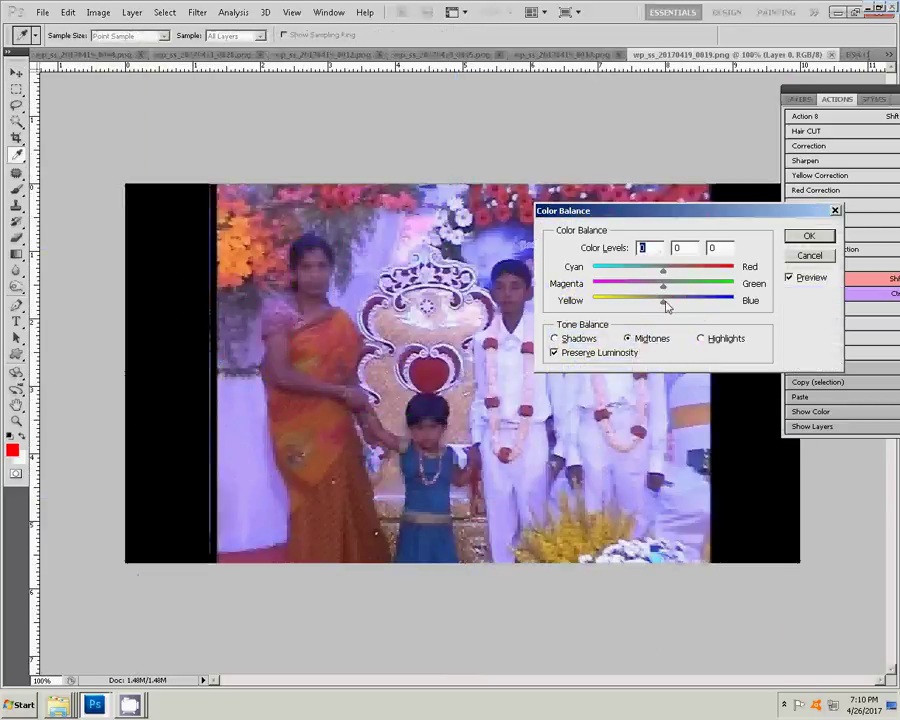
pyautogui.moveTo(662, 300); pyautogui.dragTo(640, 301)
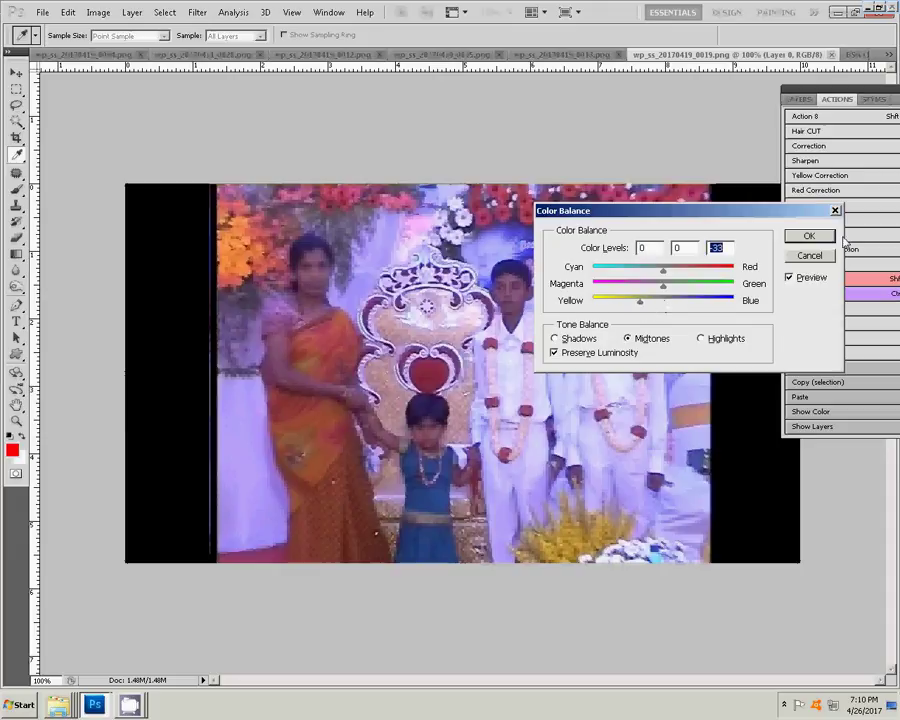
pyautogui.click(809, 236)
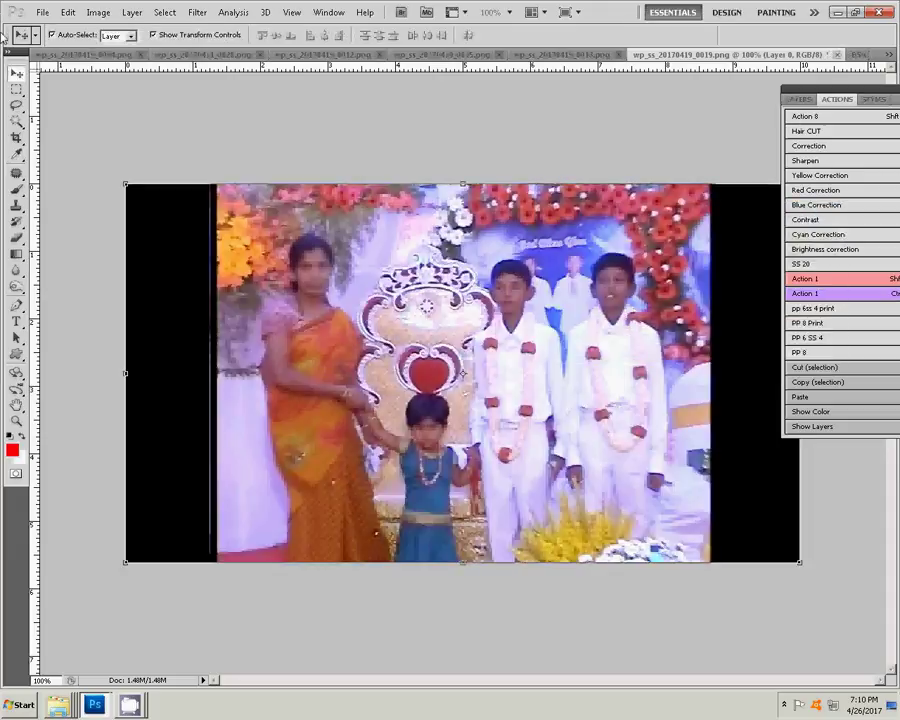
# - Cut the whole 0019 photo to the clipboard
pyautogui.click(67, 12)
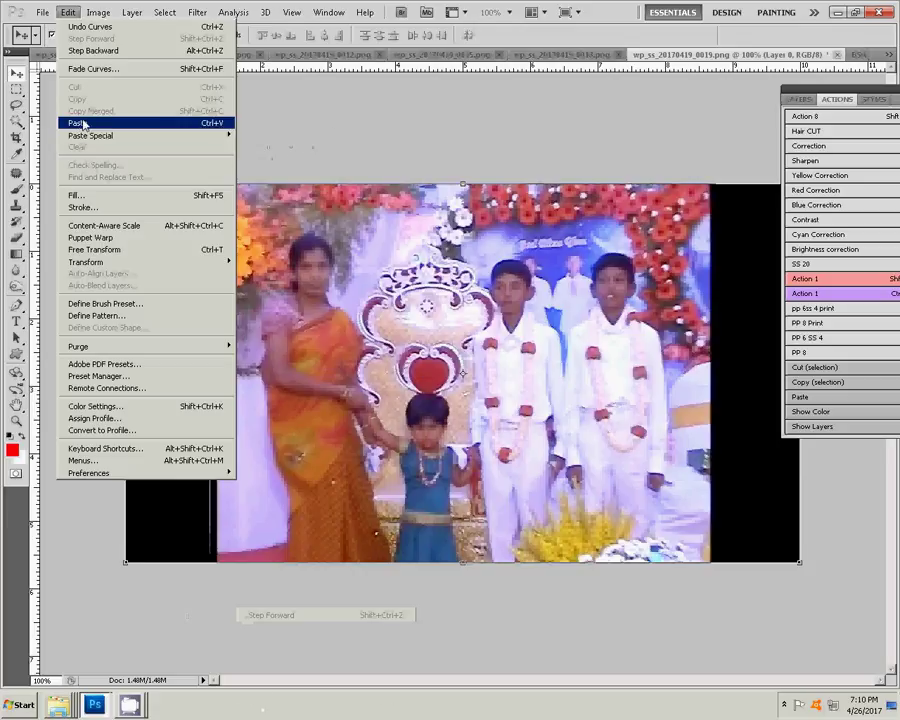
pyautogui.press('Escape')
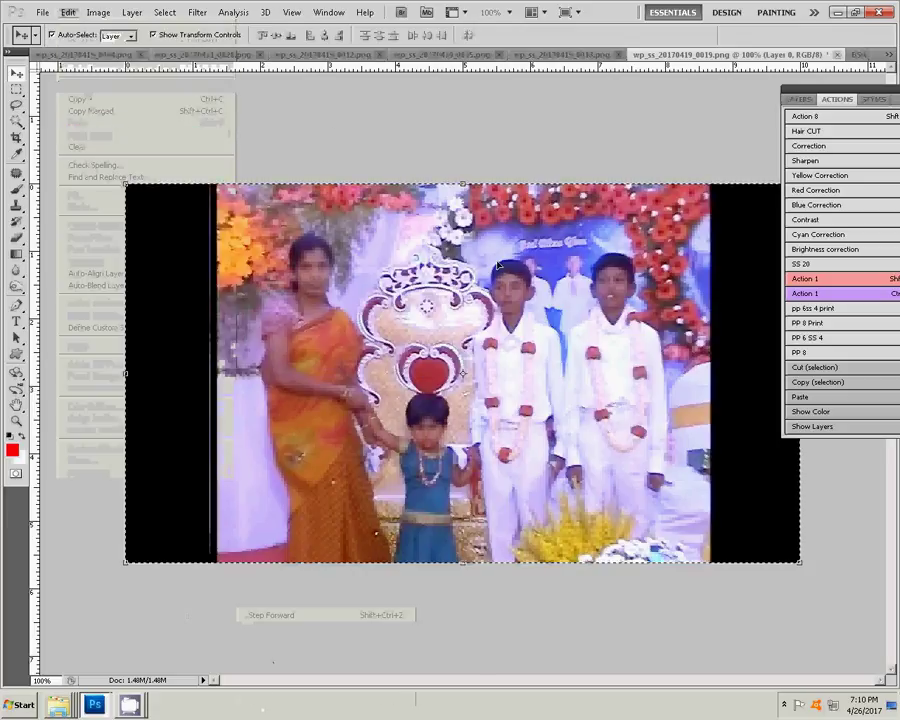
pyautogui.click(67, 12)
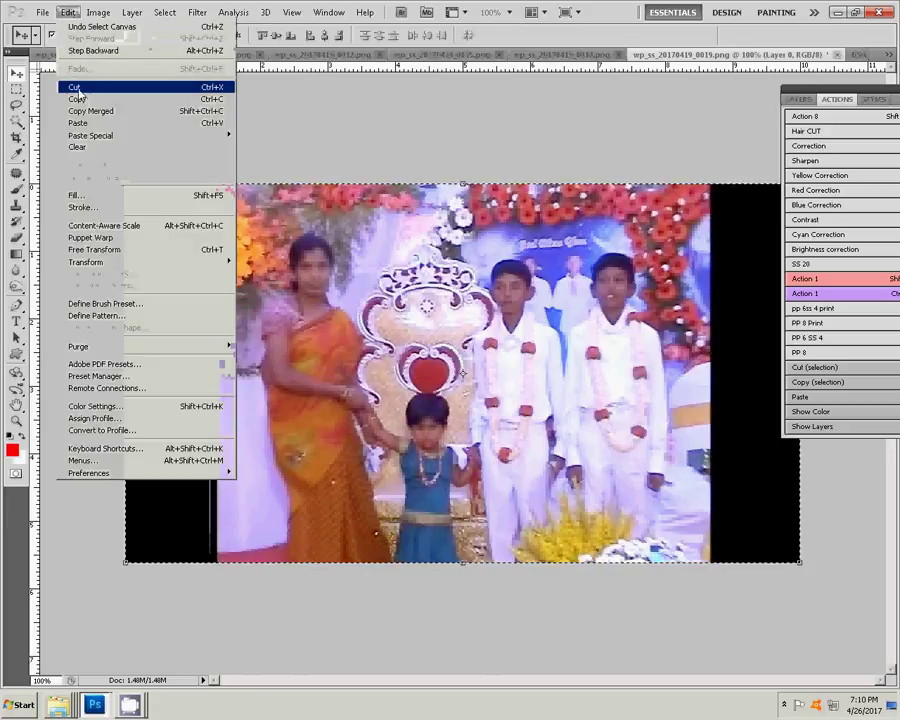
pyautogui.click(76, 88)
# - Close the emptied photo and paste it into the right page's top-left frame
pyautogui.click(836, 55)
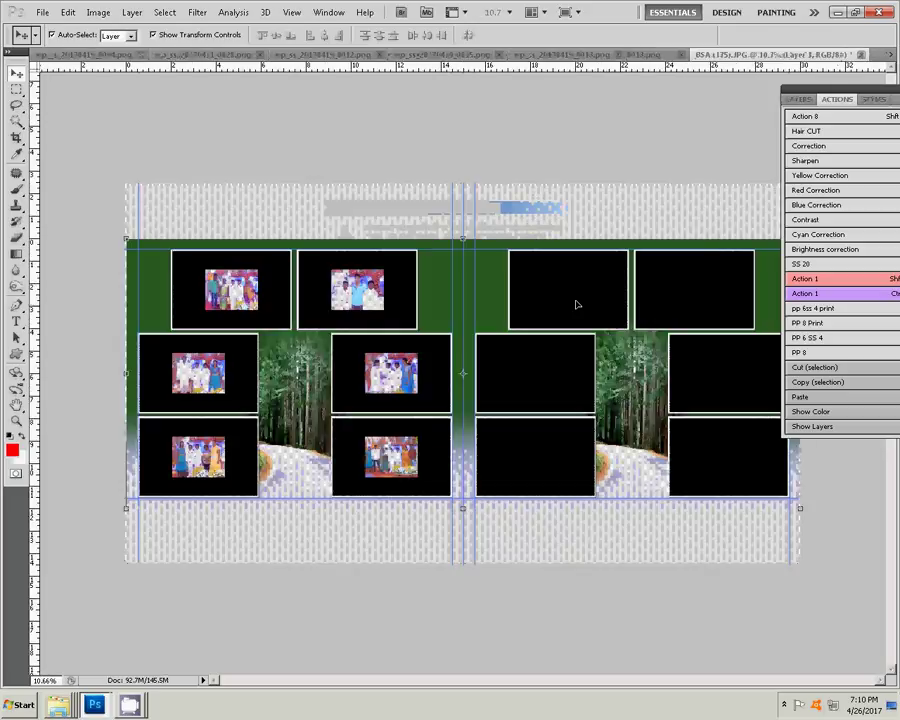
pyautogui.click(16, 120)
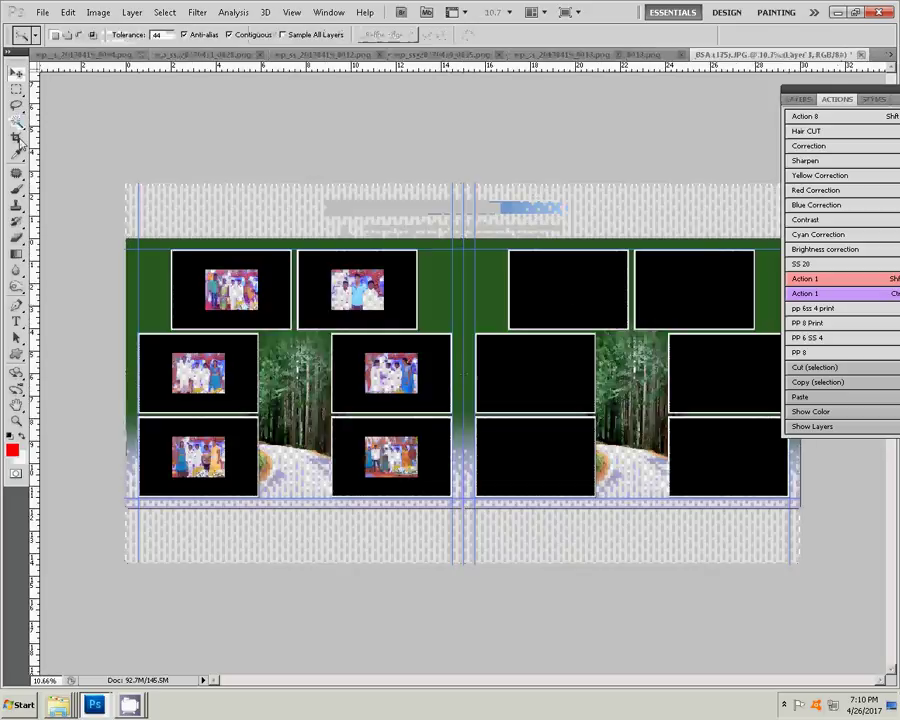
pyautogui.click(575, 307)
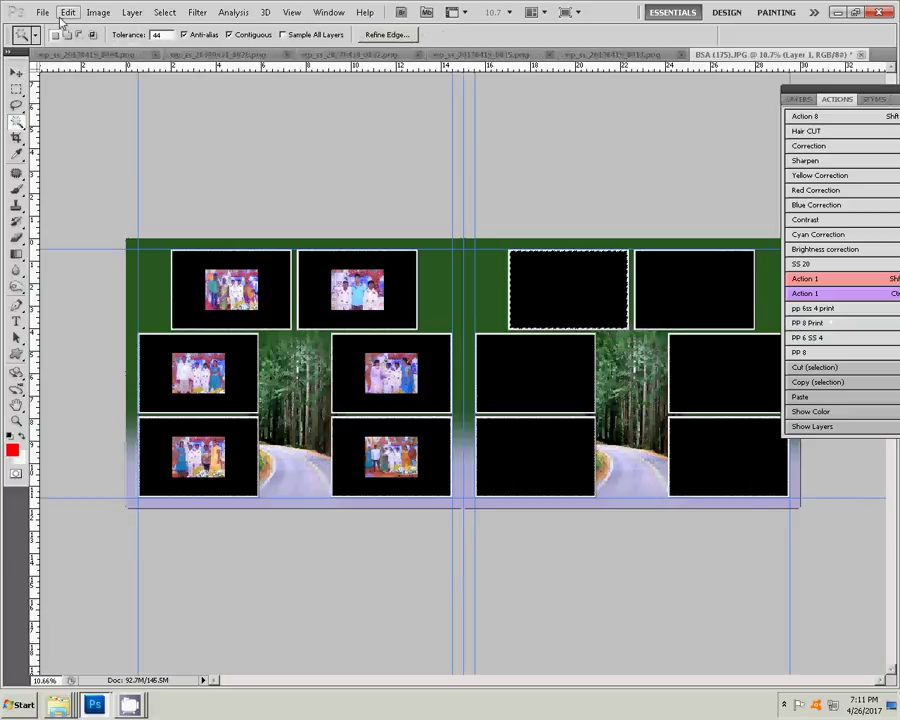
pyautogui.click(67, 12)
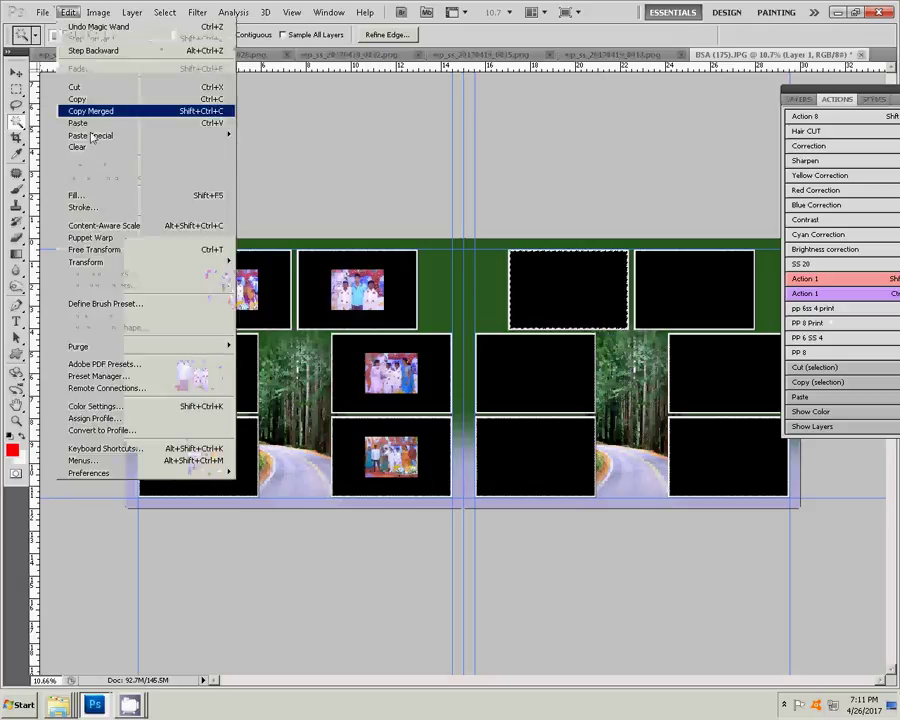
pyautogui.moveTo(120, 135)
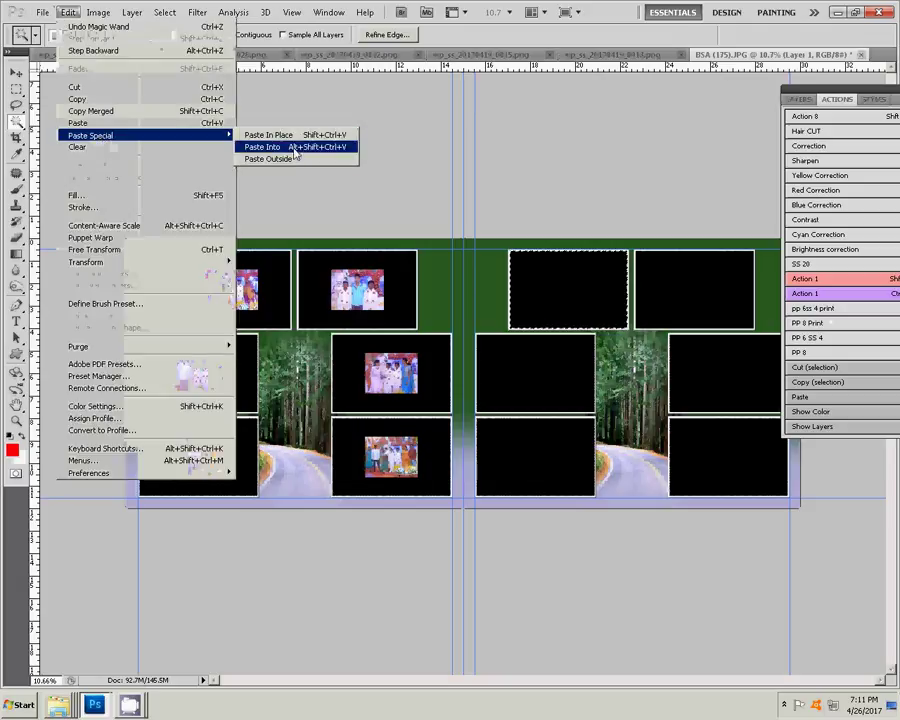
pyautogui.click(294, 152)
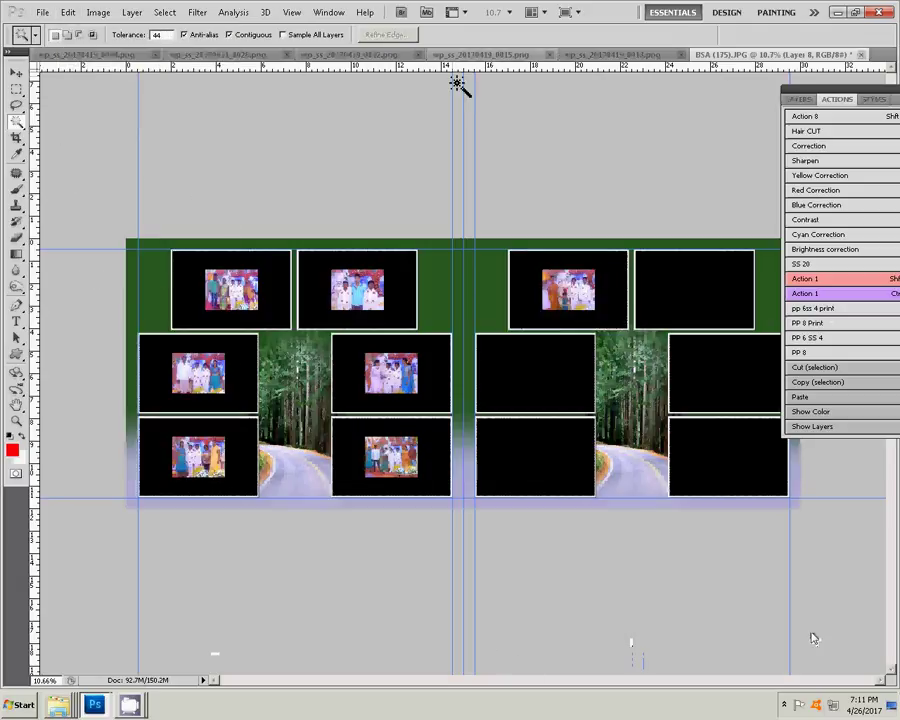
pyautogui.click(638, 56)
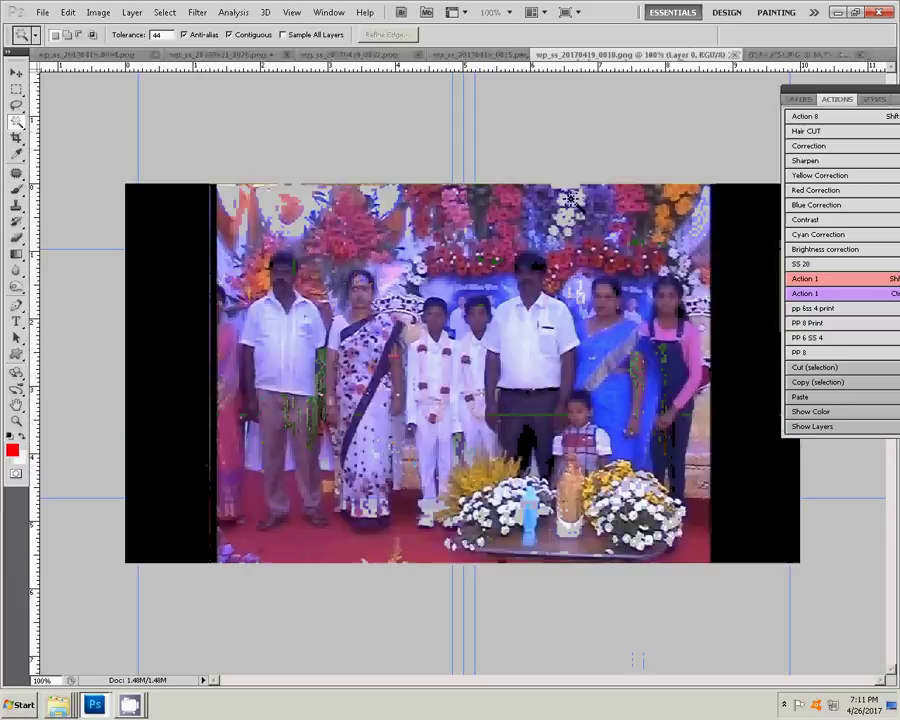
# - Colour-balance the photo to yellow–blue -39, cut it all, and close it unsaved
pyautogui.hotkey('ctrl', 'b')
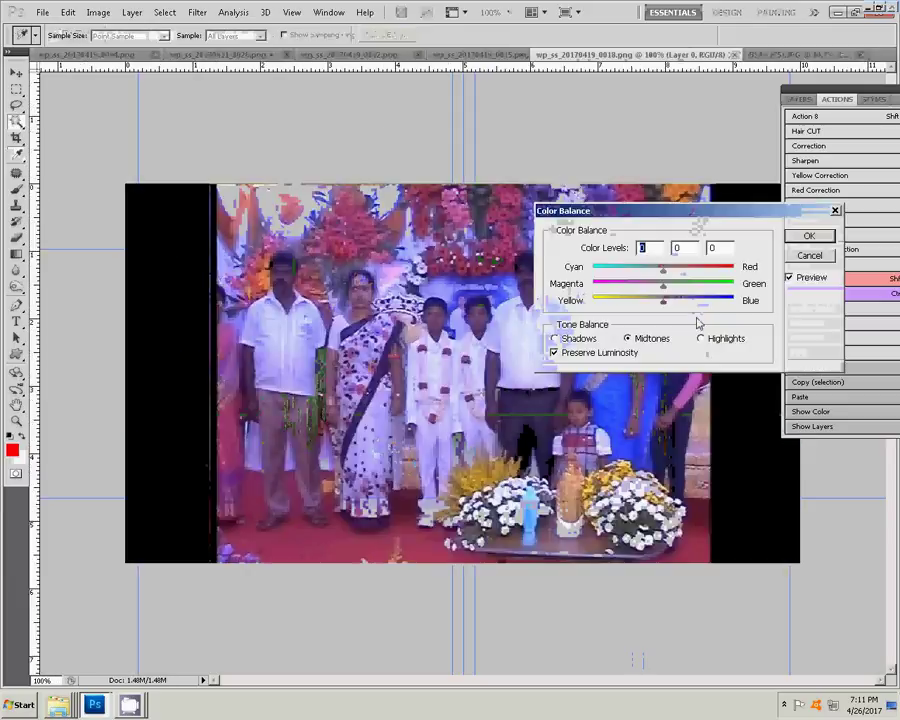
pyautogui.moveTo(660, 300); pyautogui.dragTo(636, 300)
pyautogui.click(809, 236)
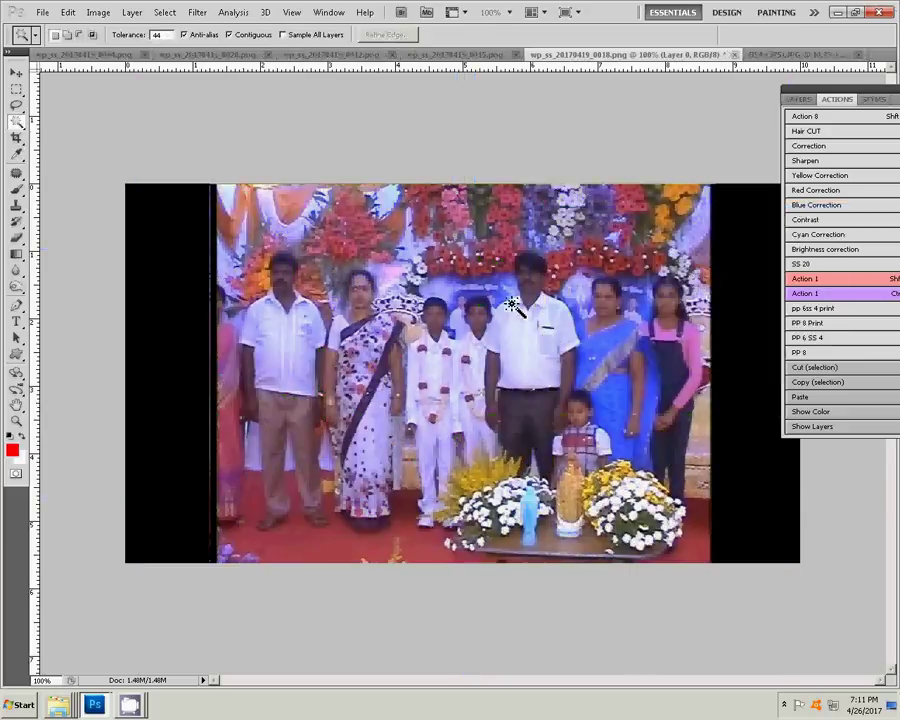
pyautogui.hotkey('ctrl', 'a')
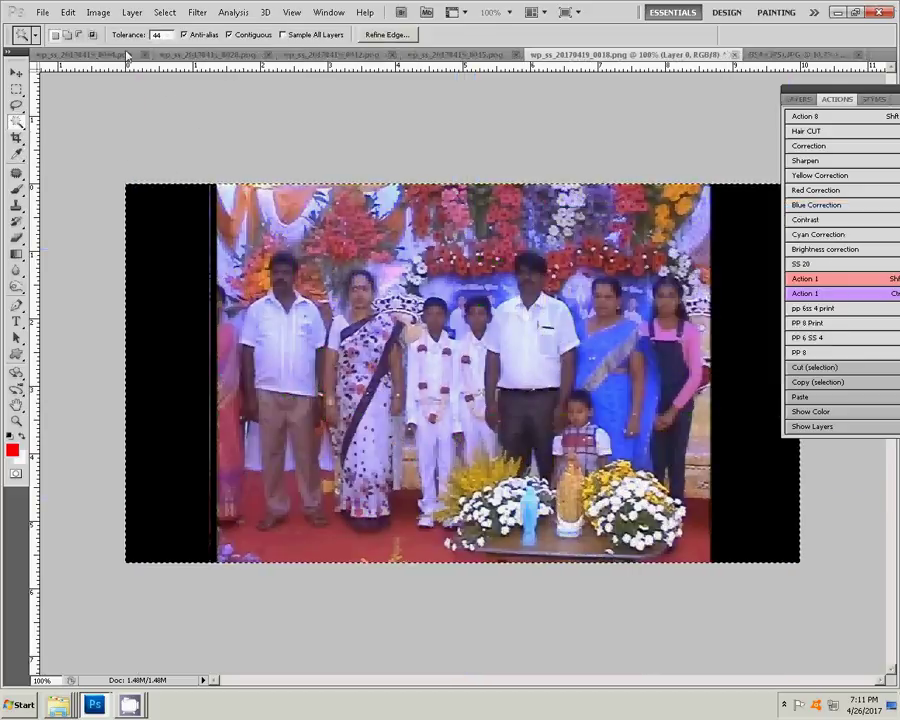
pyautogui.click(68, 12)
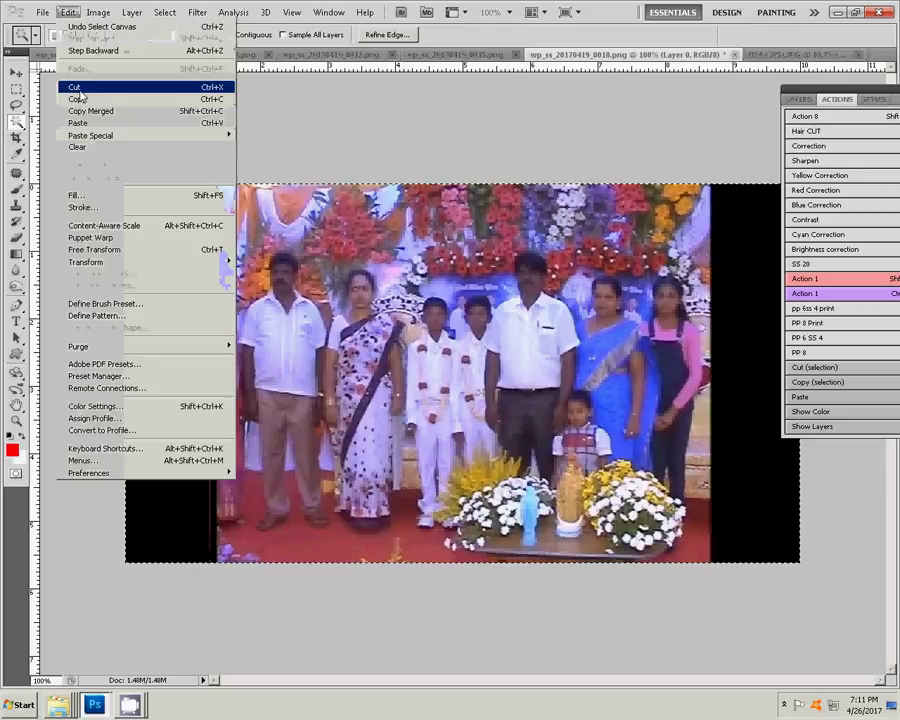
pyautogui.click(80, 87)
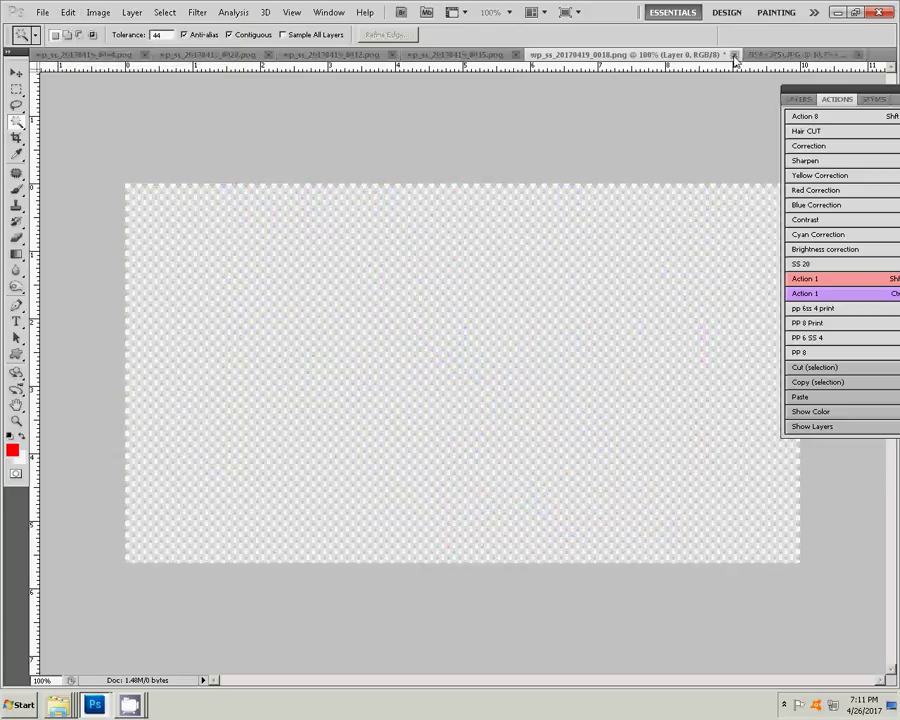
pyautogui.hotkey('ctrl', 'w')
pyautogui.click(446, 279)
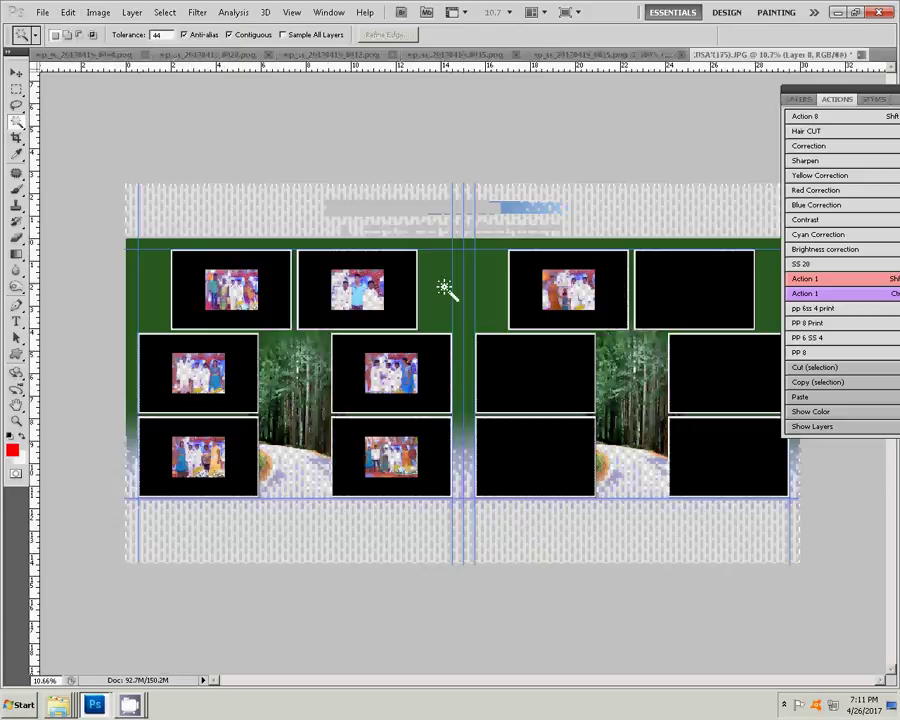
# - Paste the photo into the right page's empty middle-row left frame
pyautogui.click(16, 73)
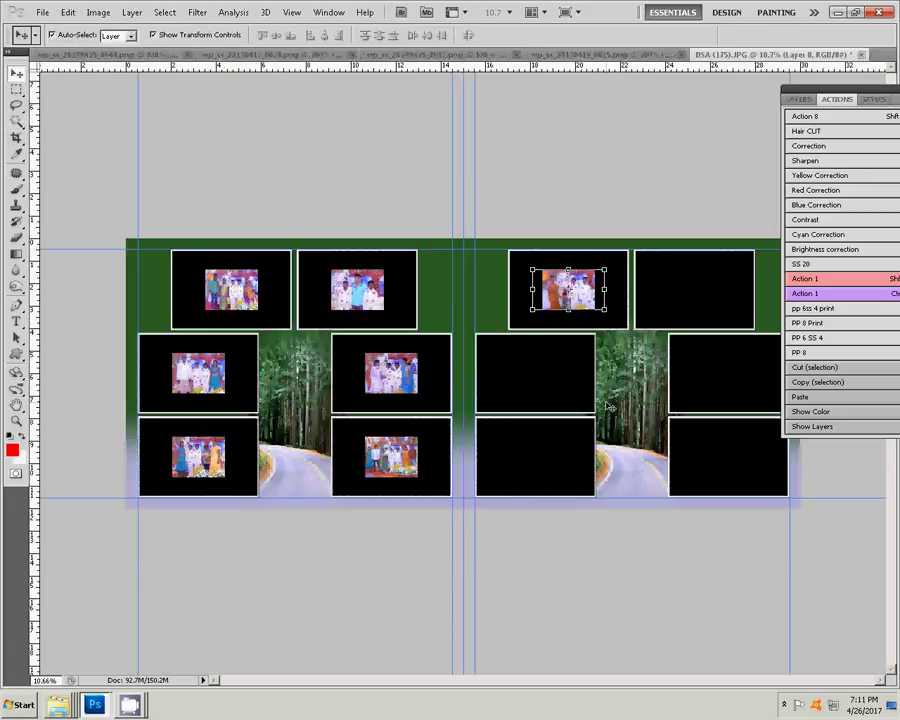
pyautogui.click(562, 342)
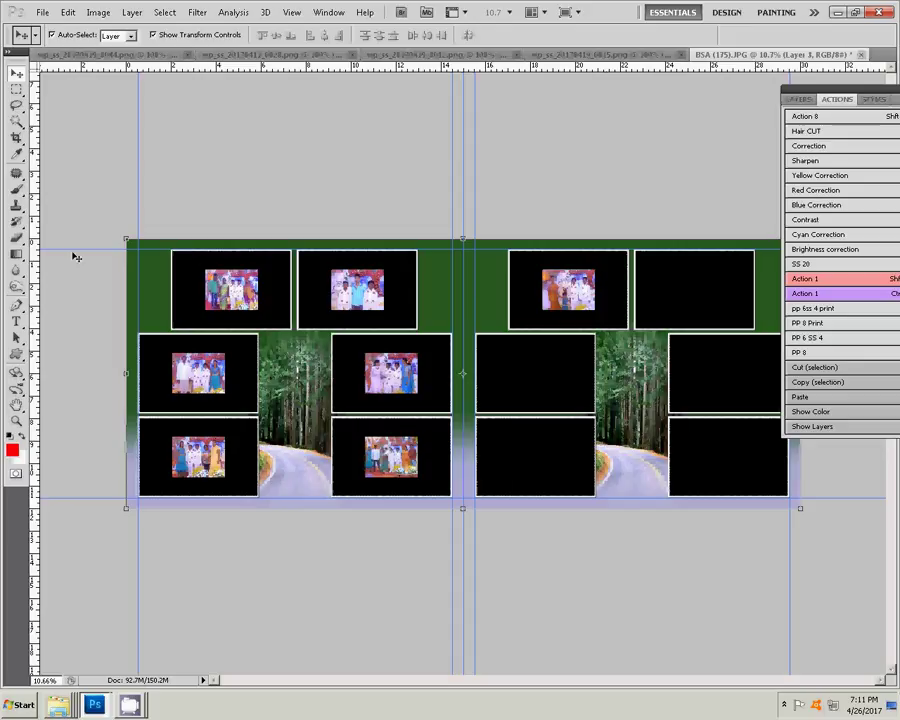
pyautogui.click(16, 121)
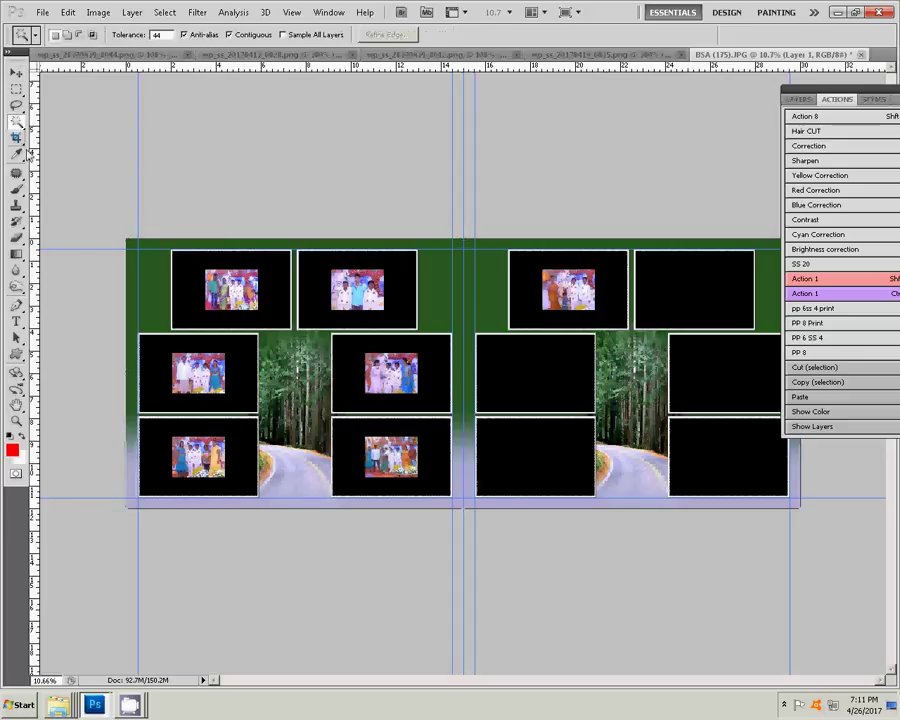
pyautogui.click(551, 381)
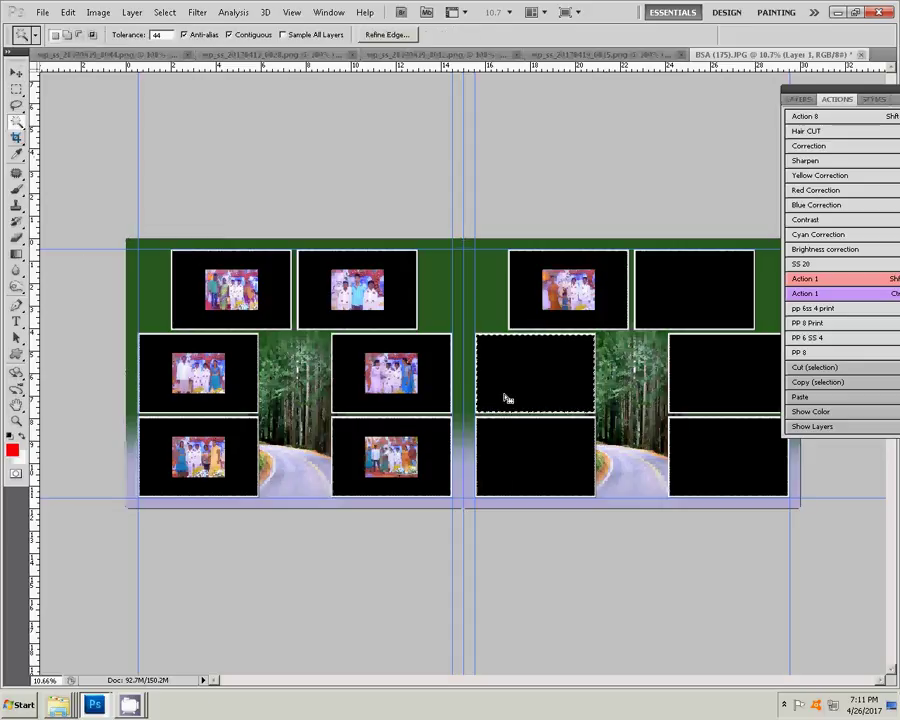
pyautogui.click(67, 12)
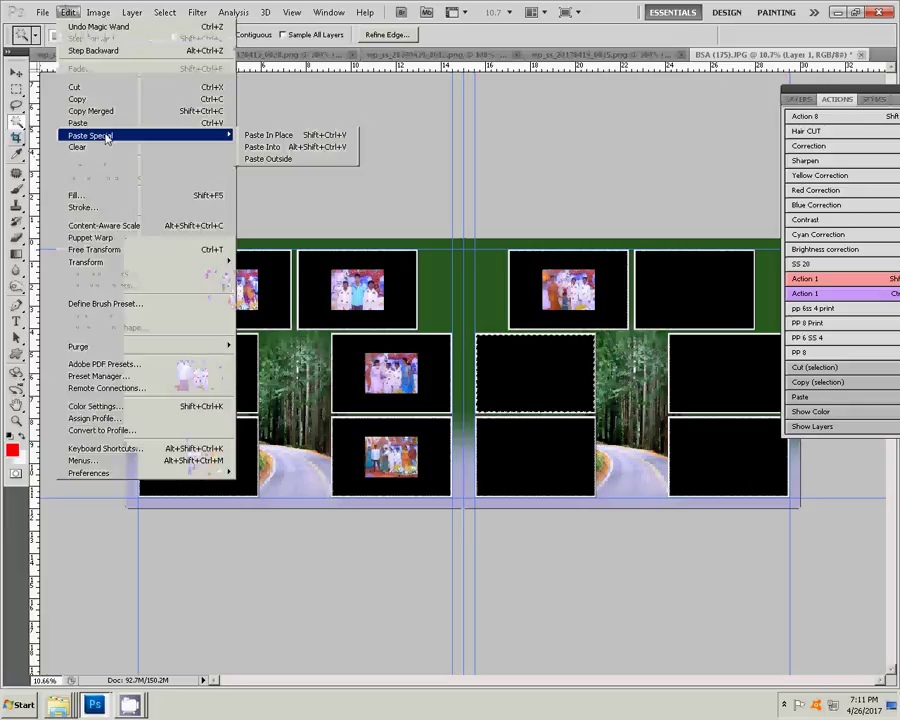
pyautogui.moveTo(91, 135)
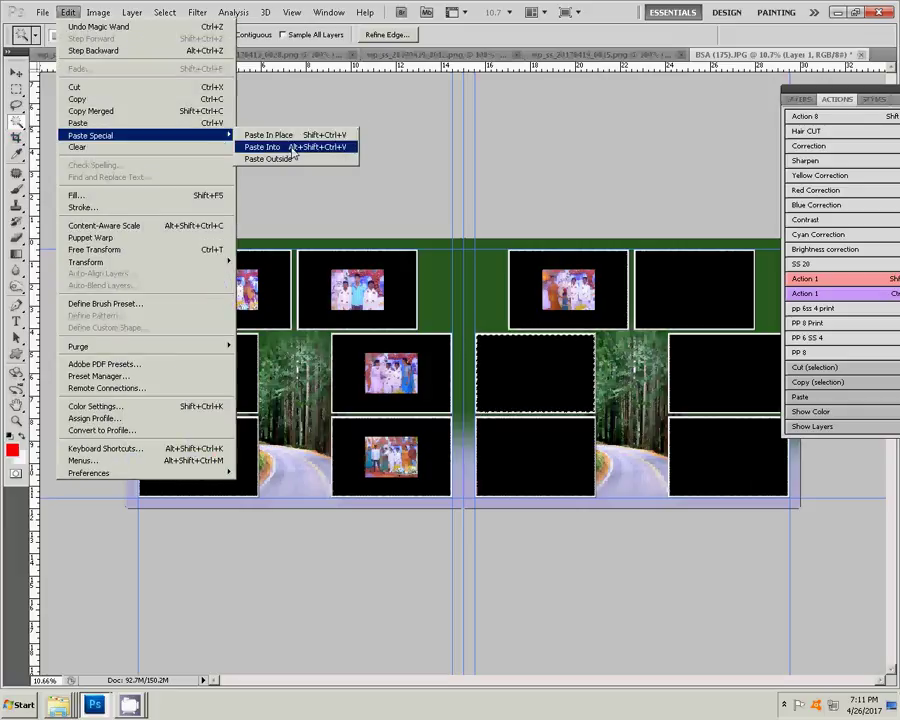
pyautogui.click(293, 148)
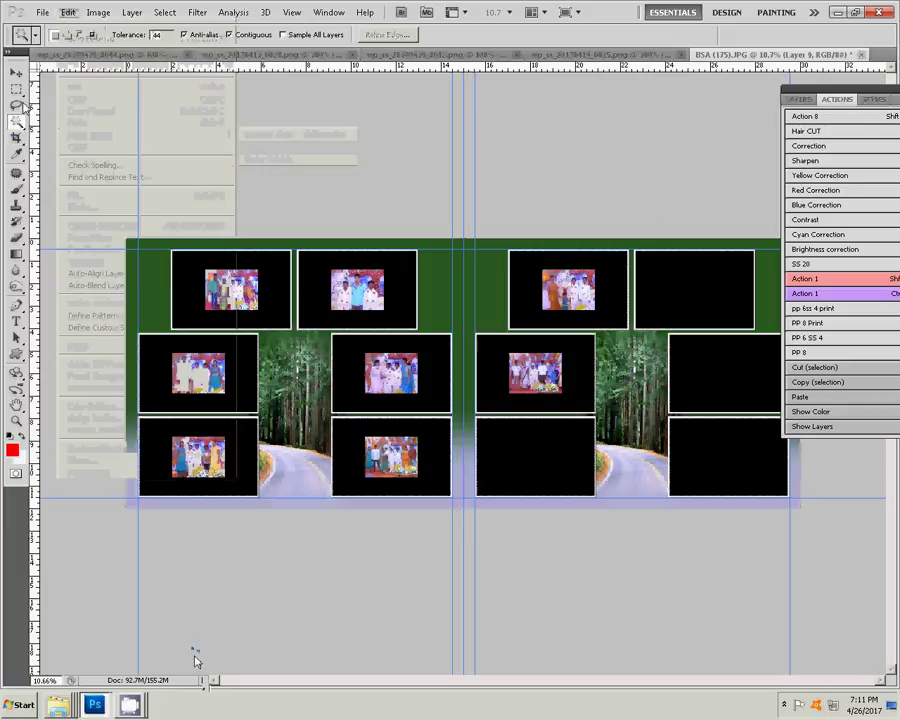
pyautogui.press('v')
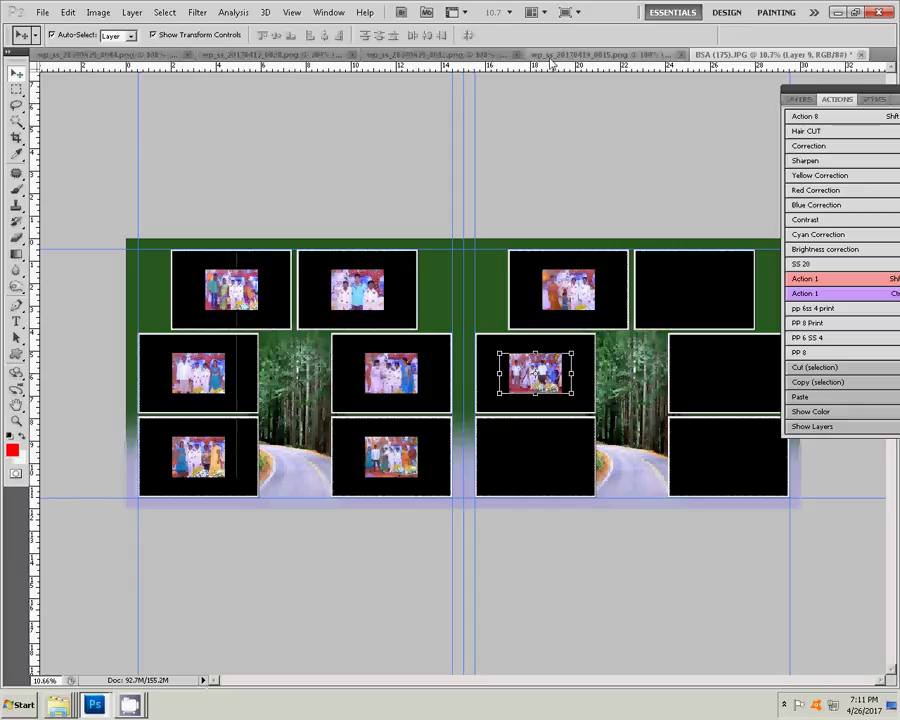
pyautogui.click(537, 55)
# - Colour-balance wp_ss_20170419_0015.png, cut it to the clipboard, and close it unsaved
pyautogui.click(537, 55)
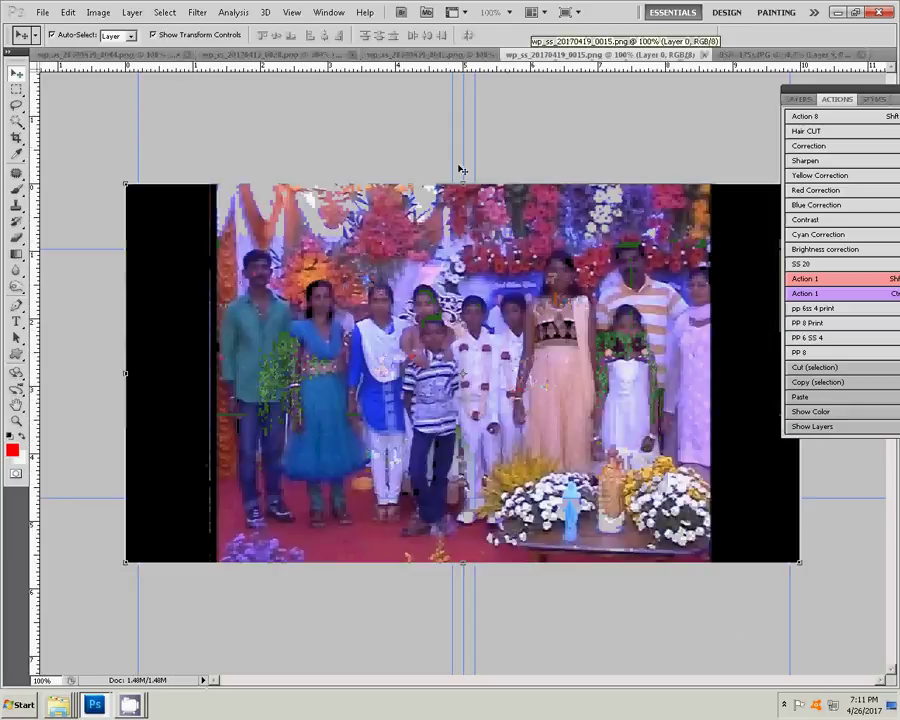
pyautogui.hotkey('ctrl', 'b')
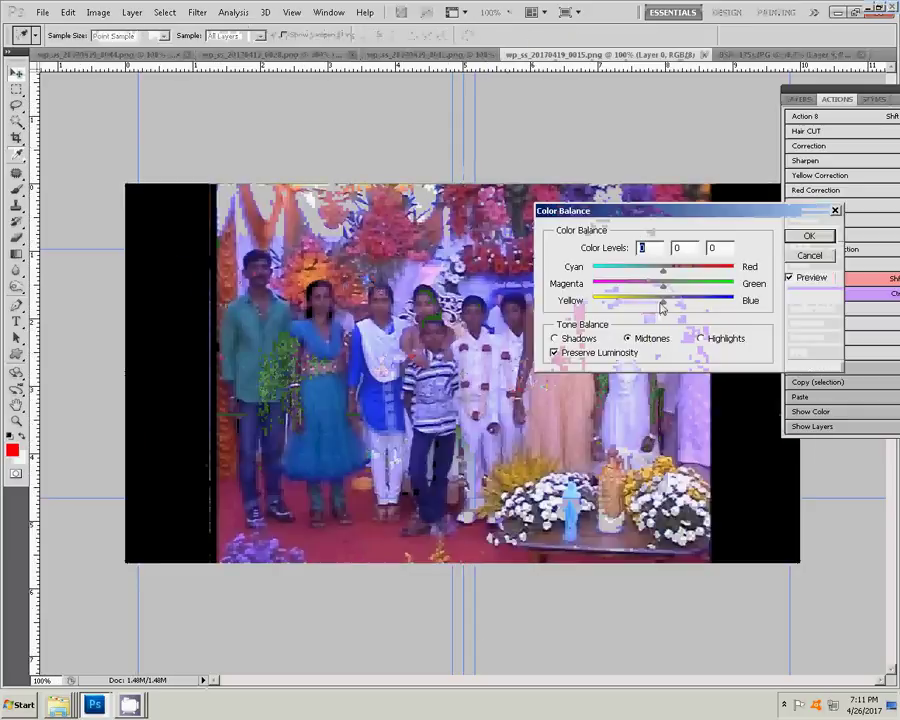
pyautogui.click(800, 236)
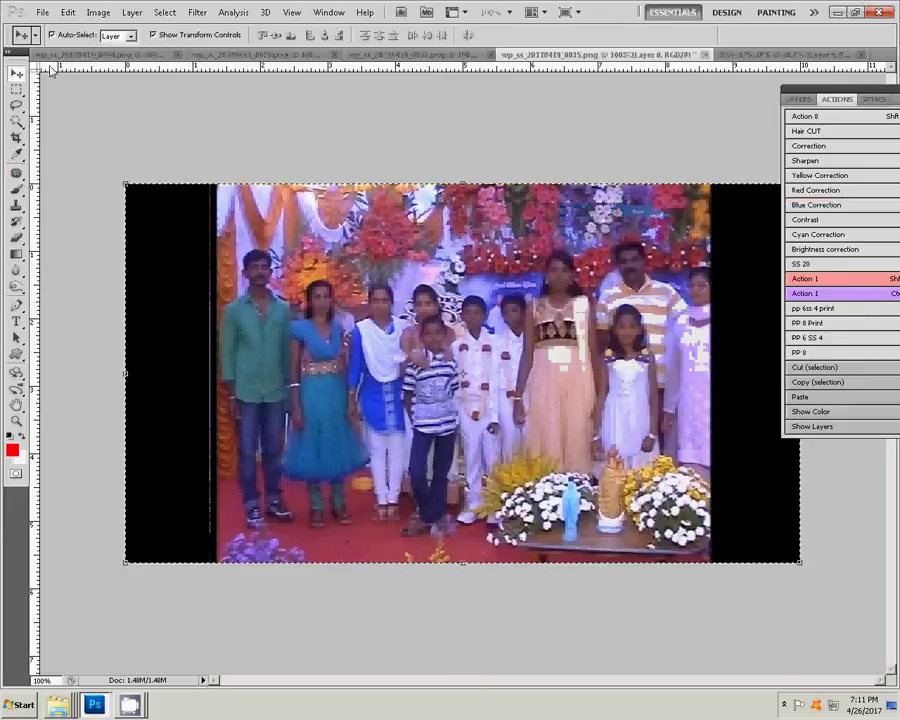
pyautogui.click(67, 12)
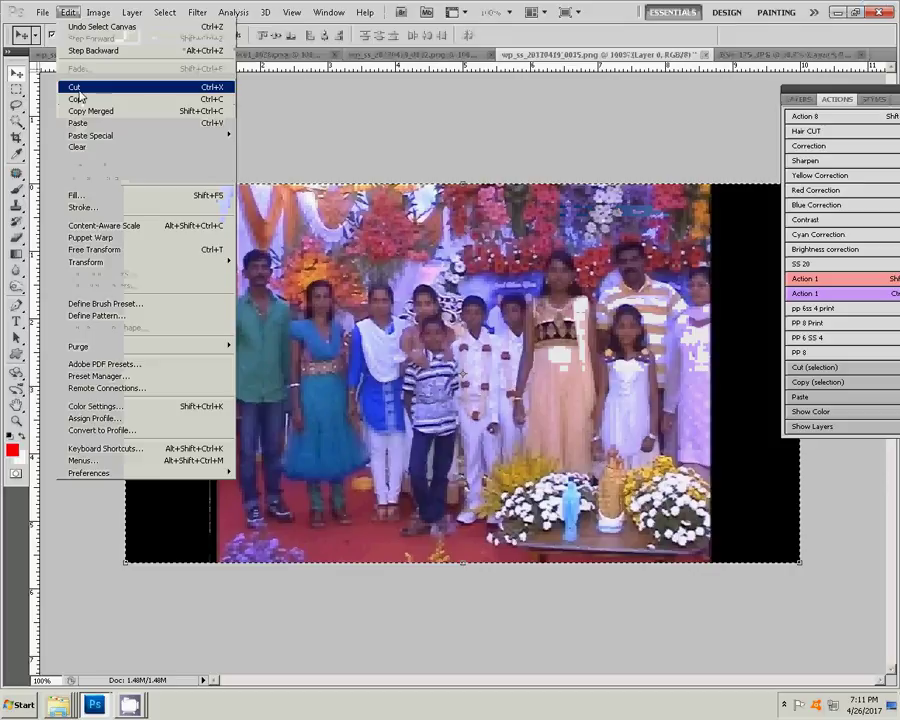
pyautogui.click(76, 87)
pyautogui.hotkey('ctrl', 'w')
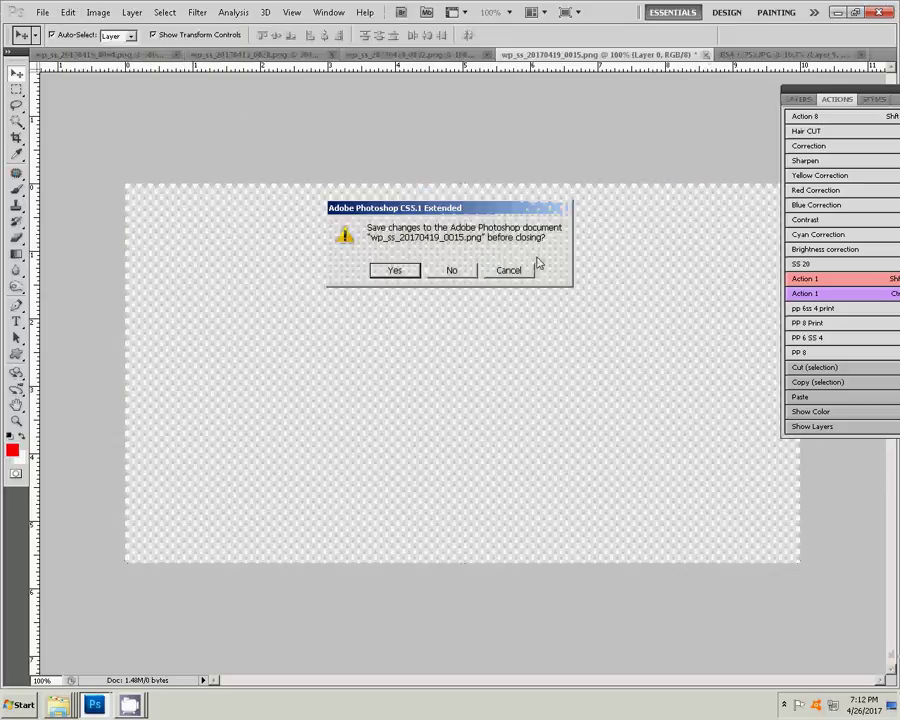
pyautogui.click(458, 272)
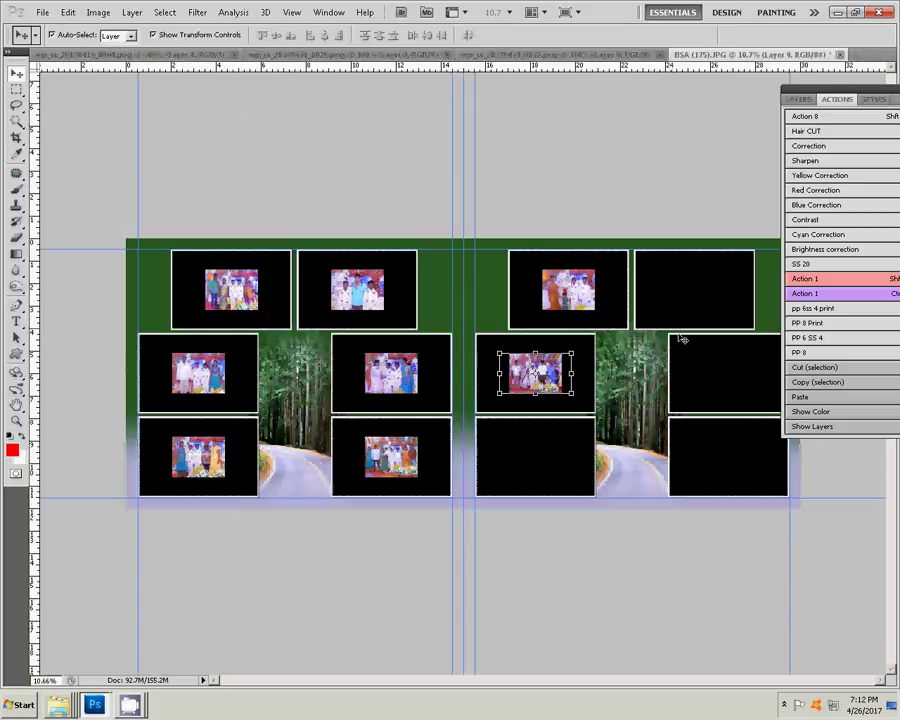
# - Paste the photo into the right page's empty top-right frame using Paste Into
pyautogui.press('w')
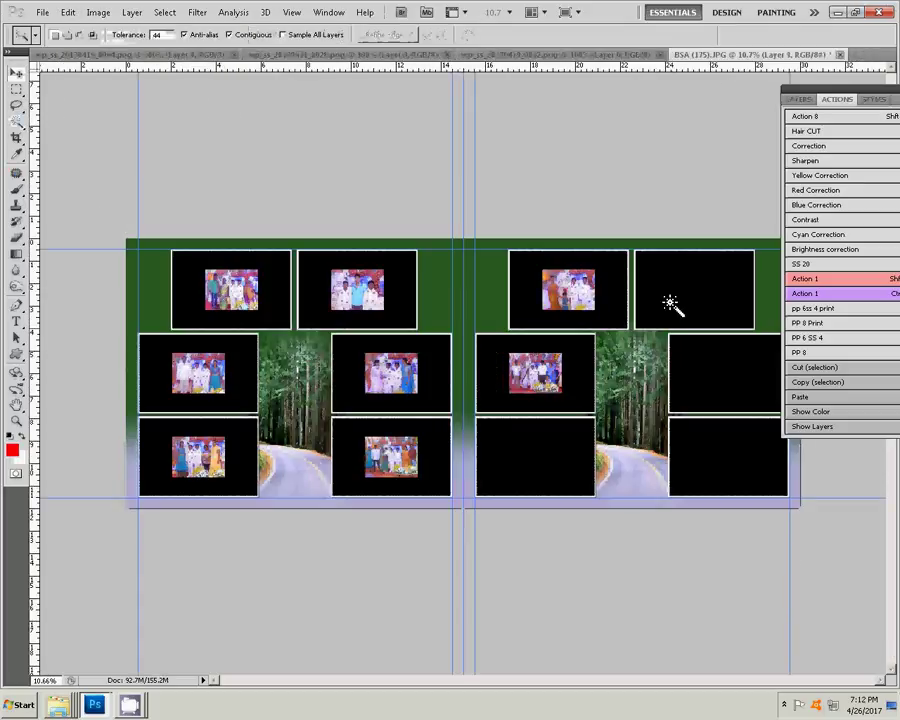
pyautogui.click(663, 310)
pyautogui.click(67, 12)
pyautogui.moveTo(91, 135)
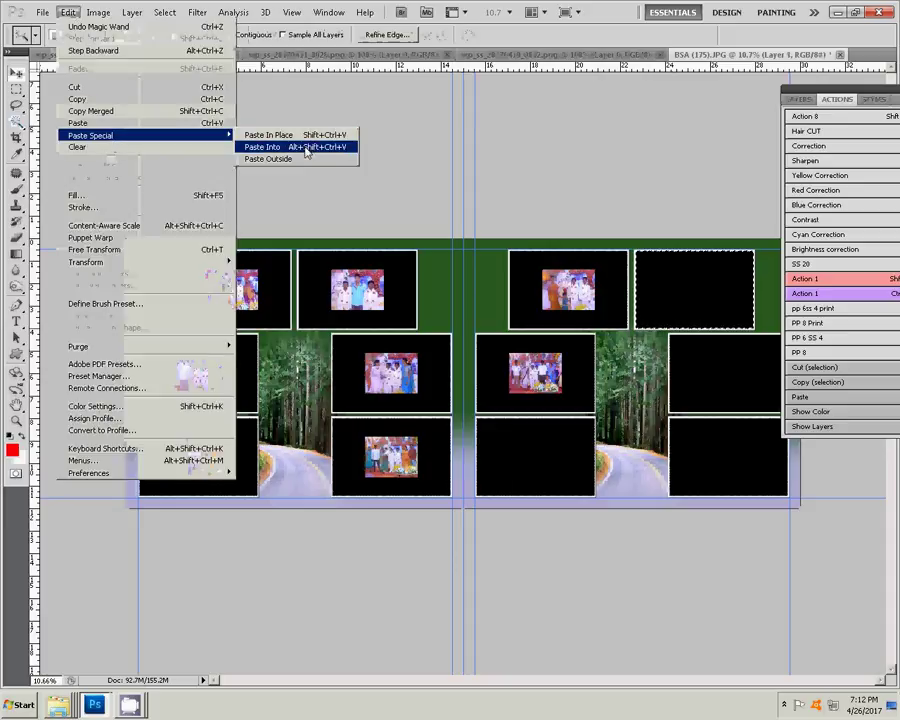
pyautogui.click(306, 148)
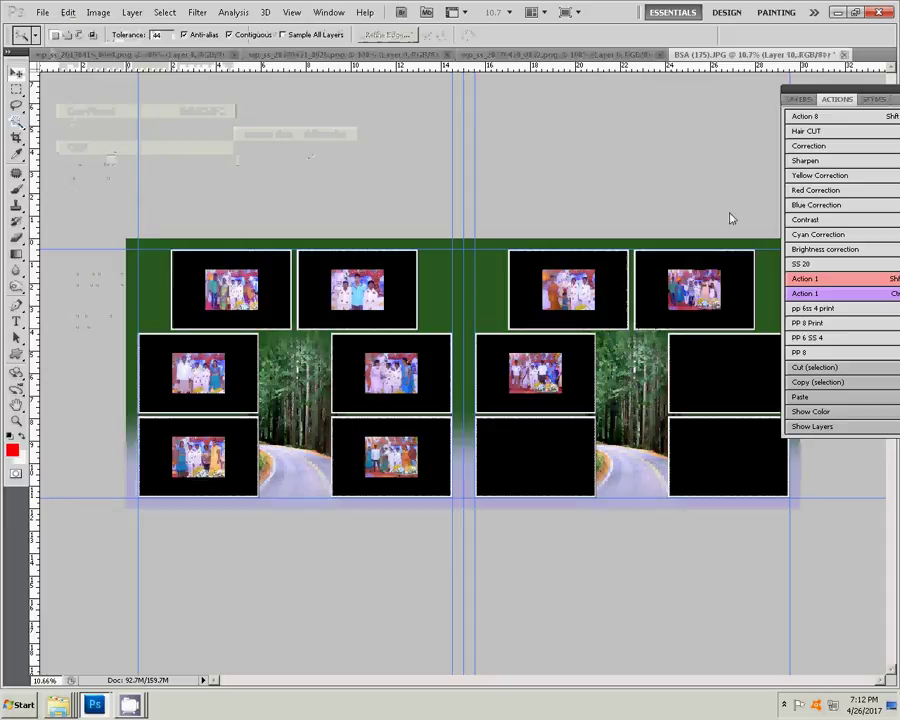
pyautogui.click(540, 55)
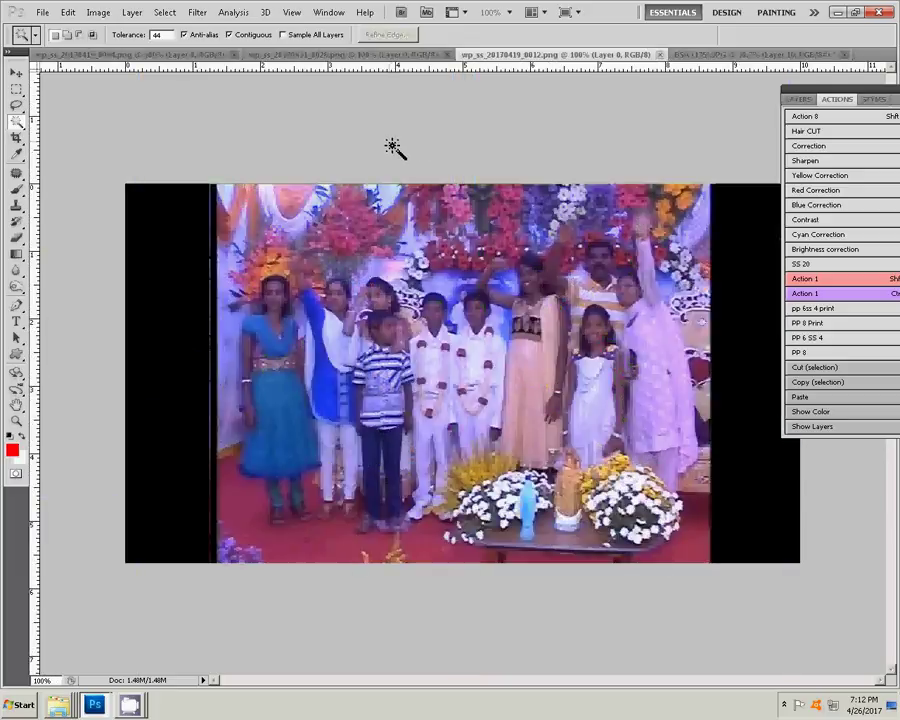
# - Close wp_ss_20170419_0012.png and shift wp_ss_20170411_0028.png's colour balance toward yellow
pyautogui.click(660, 55)
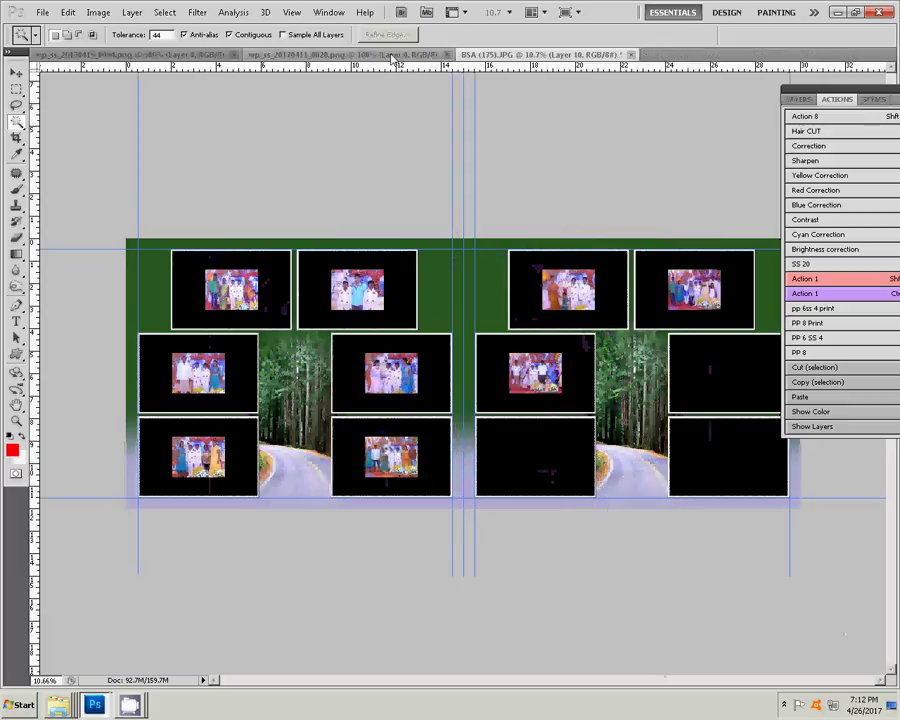
pyautogui.click(392, 55)
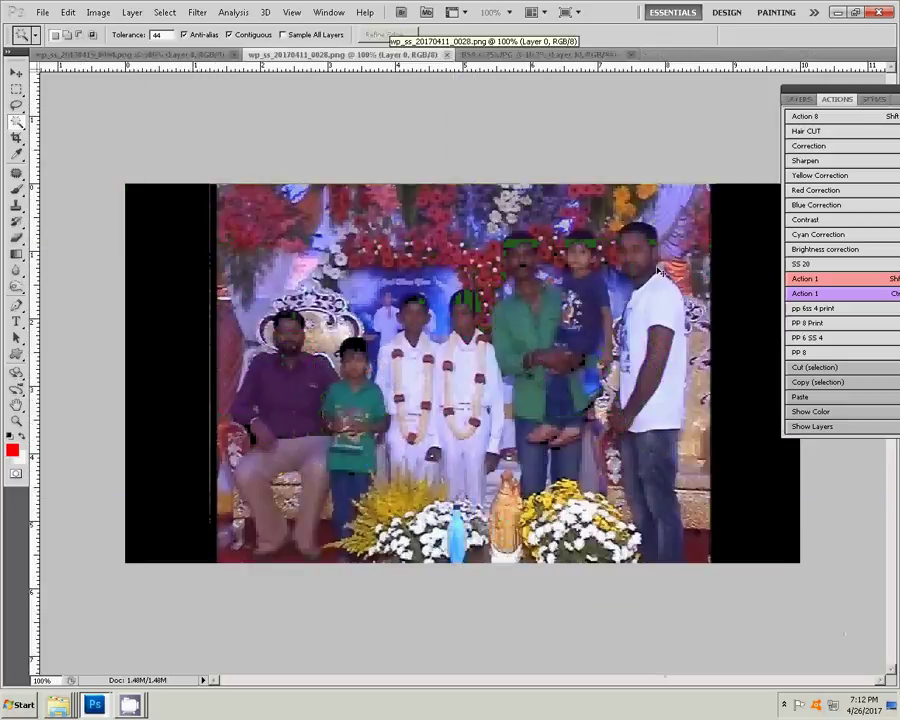
pyautogui.hotkey('ctrl', 'b')
pyautogui.moveTo(663, 300); pyautogui.dragTo(646, 305)
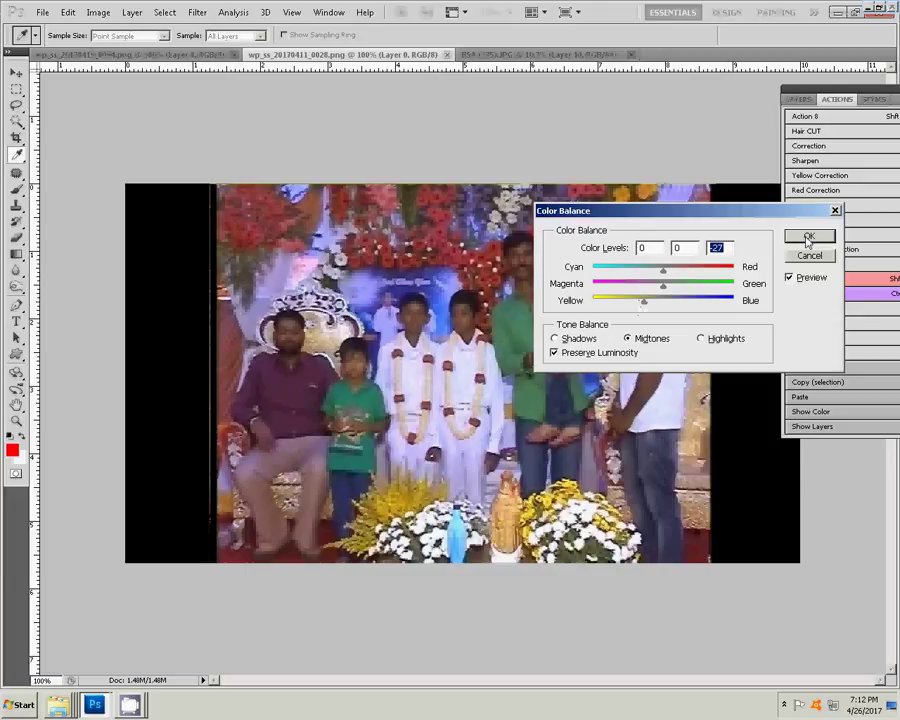
pyautogui.click(808, 237)
# - Select the whole group photo, cut it, and close it without saving
pyautogui.press('w')
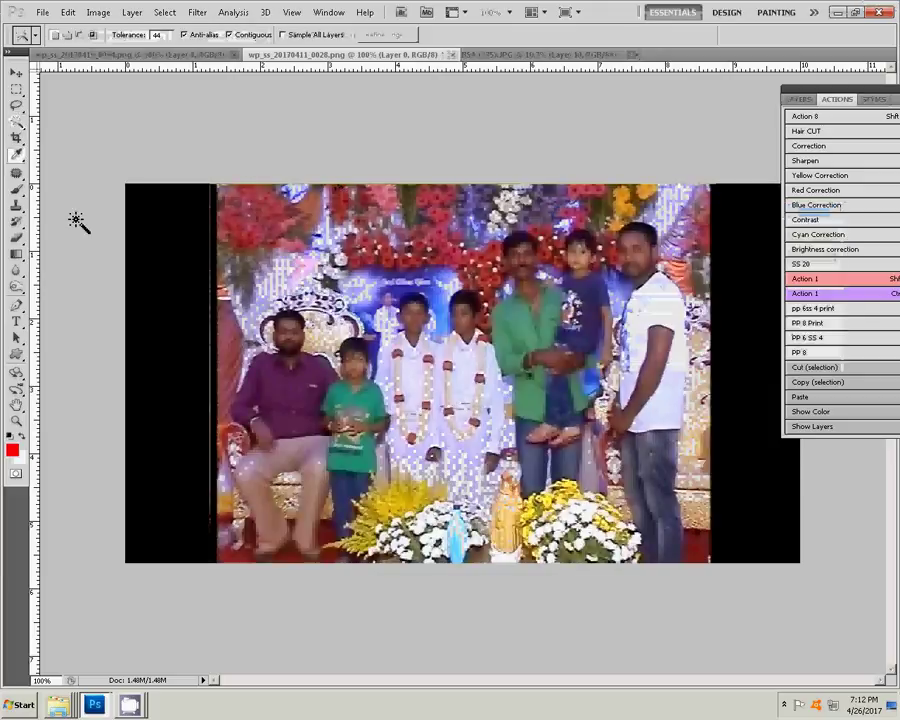
pyautogui.click(124, 214)
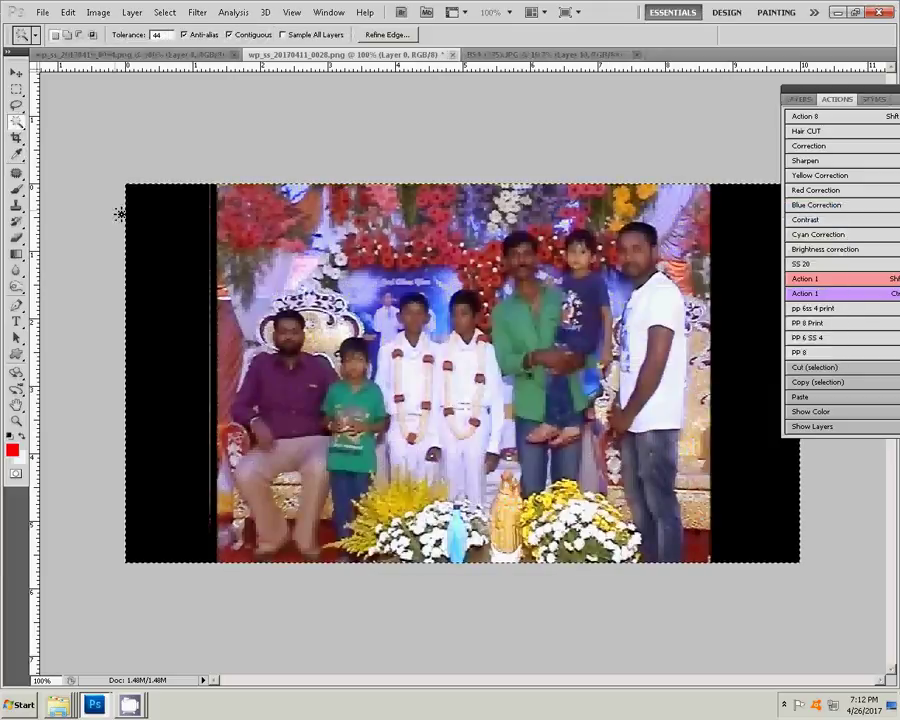
pyautogui.click(67, 12)
pyautogui.click(77, 88)
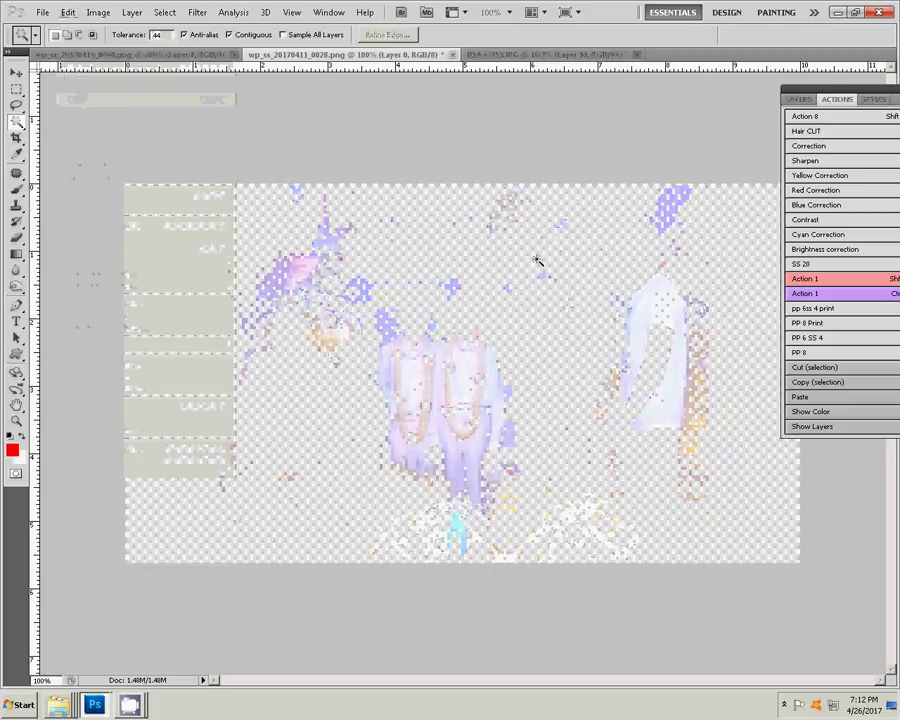
pyautogui.hotkey('ctrl', 'w')
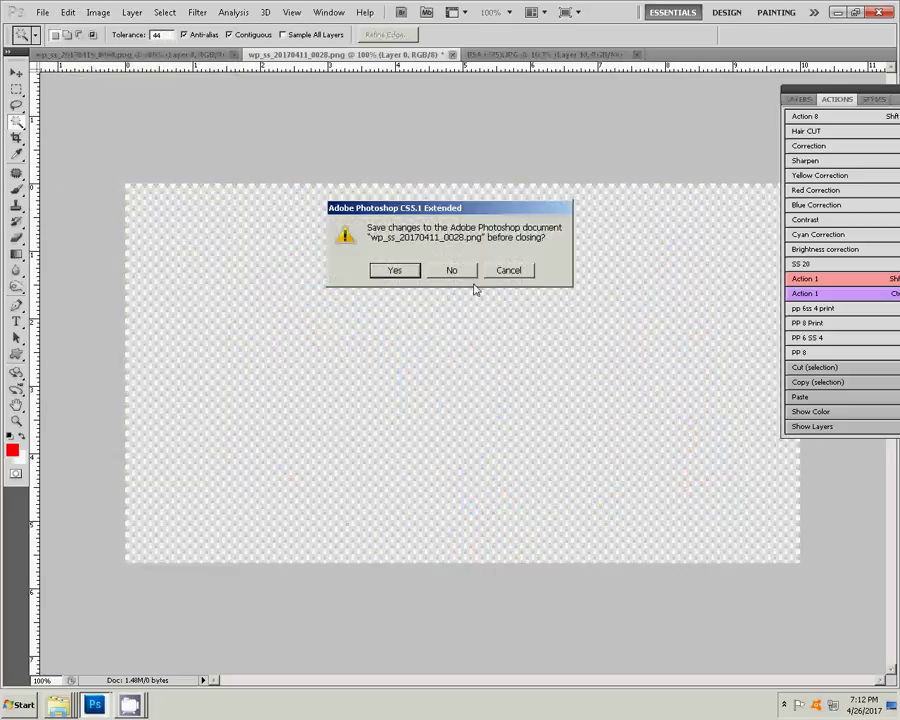
pyautogui.click(452, 271)
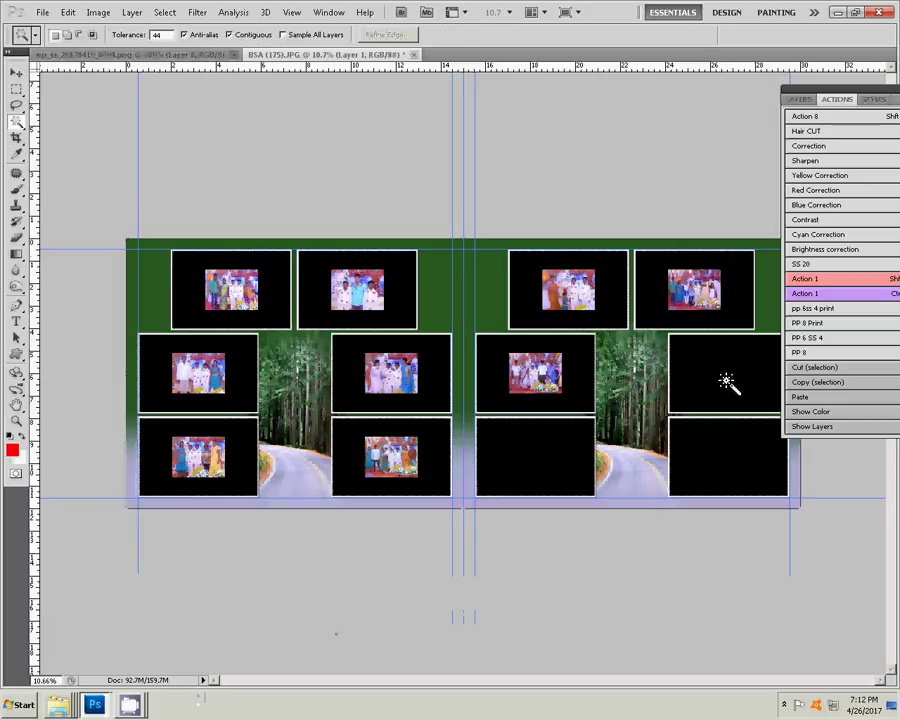
# - Paste the group photo into the right page's empty middle-right frame
pyautogui.click(716, 382)
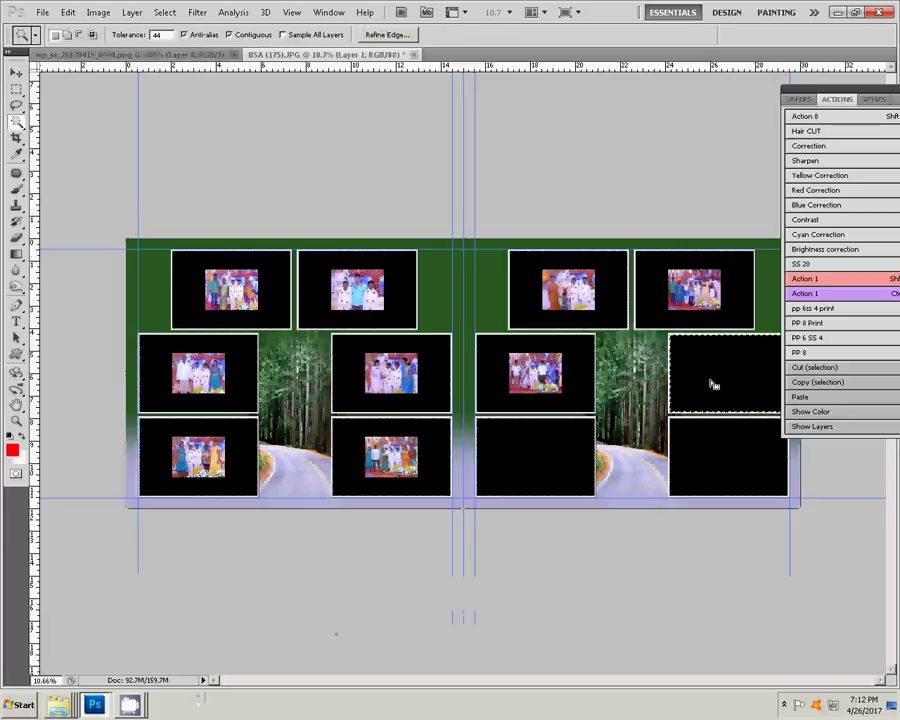
pyautogui.click(66, 12)
pyautogui.moveTo(91, 135)
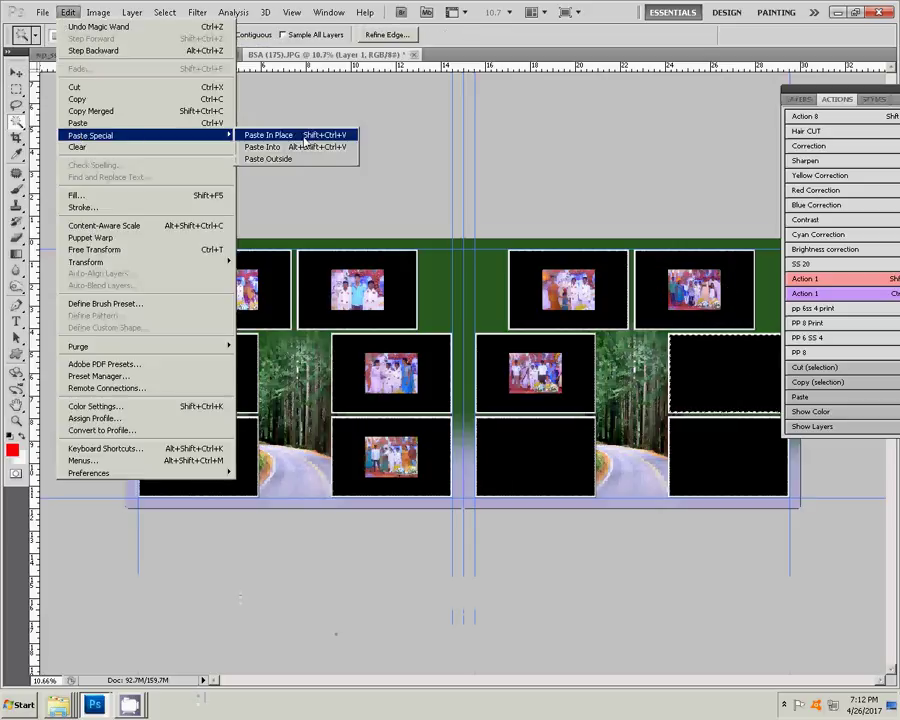
pyautogui.click(263, 147)
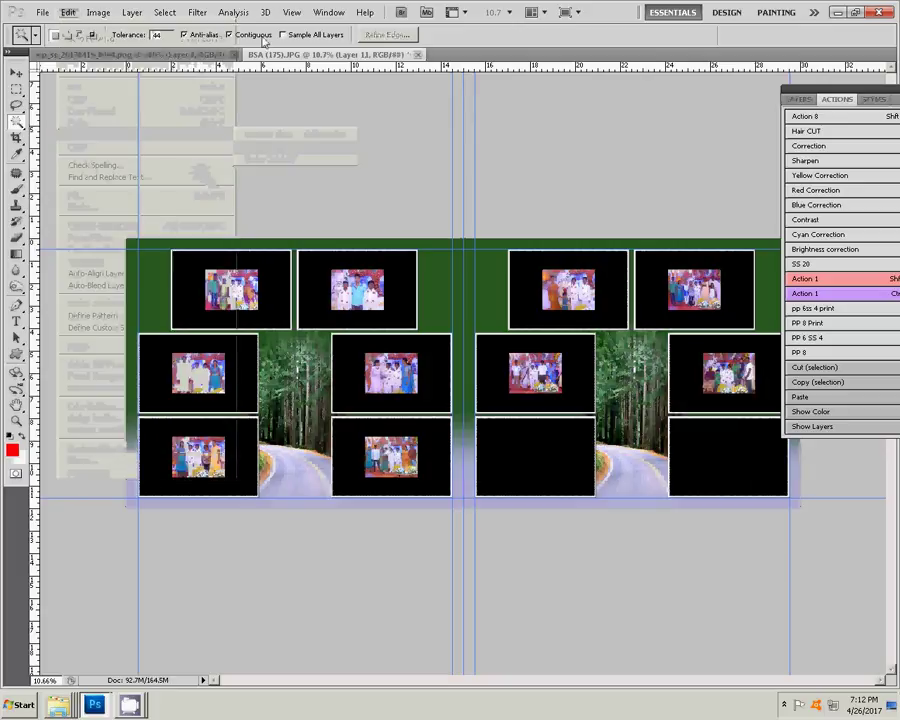
# - Colour-balance wp_ss_20170419_0044.png to Yellow -27 and run the Correction action
pyautogui.click(143, 55)
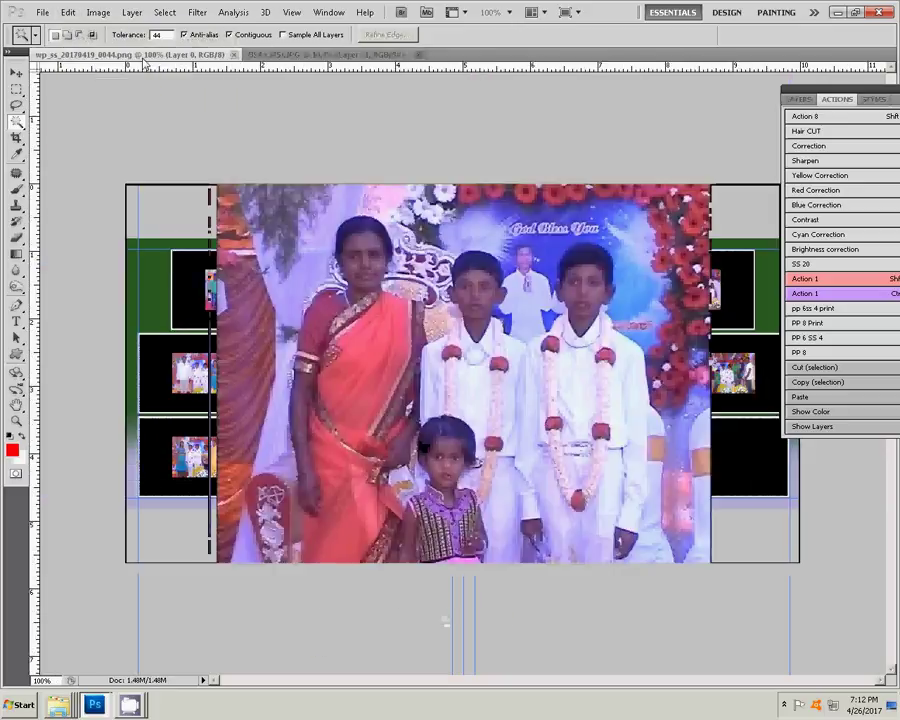
pyautogui.hotkey('ctrl', 'b')
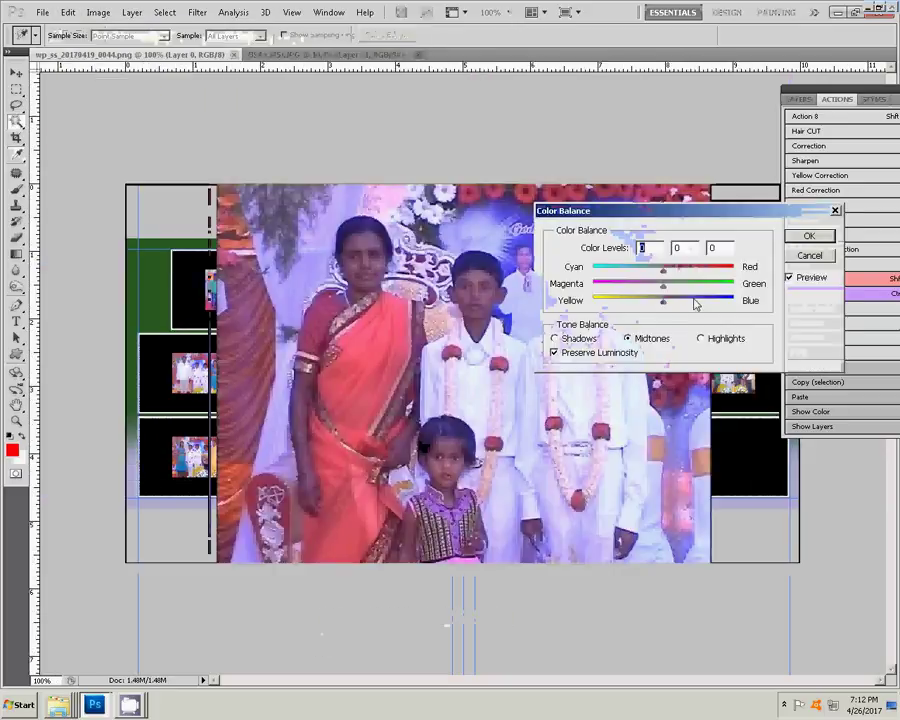
pyautogui.moveTo(663, 300); pyautogui.dragTo(645, 302)
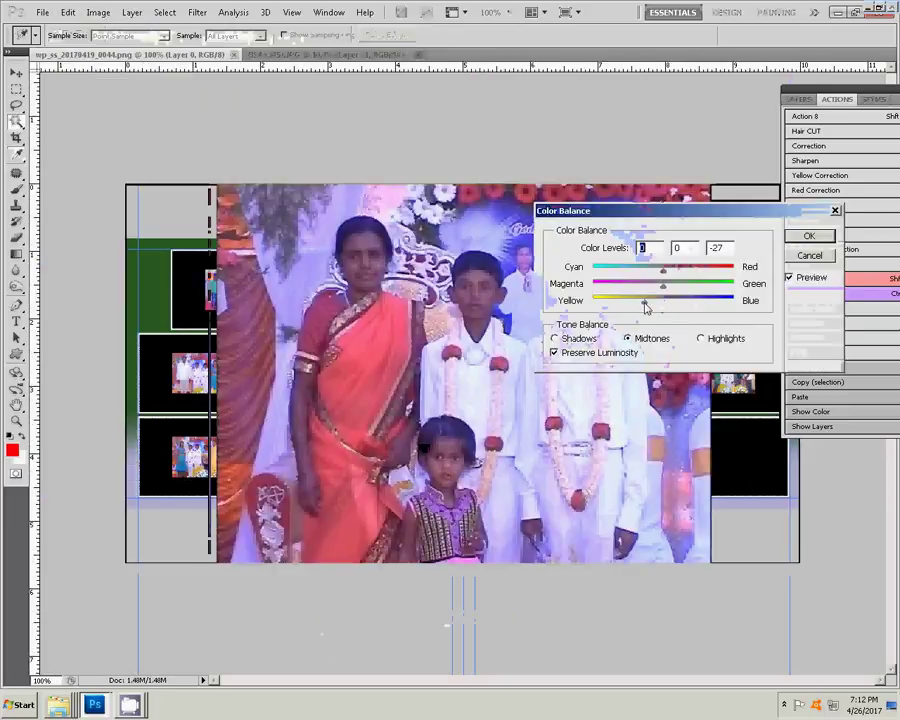
pyautogui.click(810, 238)
pyautogui.click(812, 147)
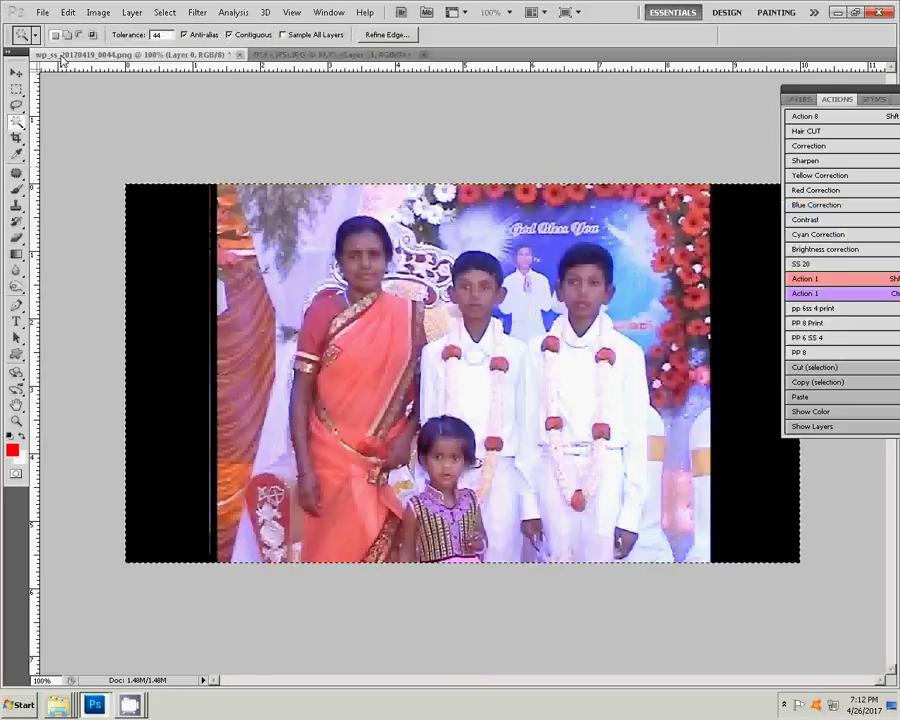
# - Cut the whole photo to the clipboard and close it without saving
pyautogui.click(67, 12)
pyautogui.click(74, 88)
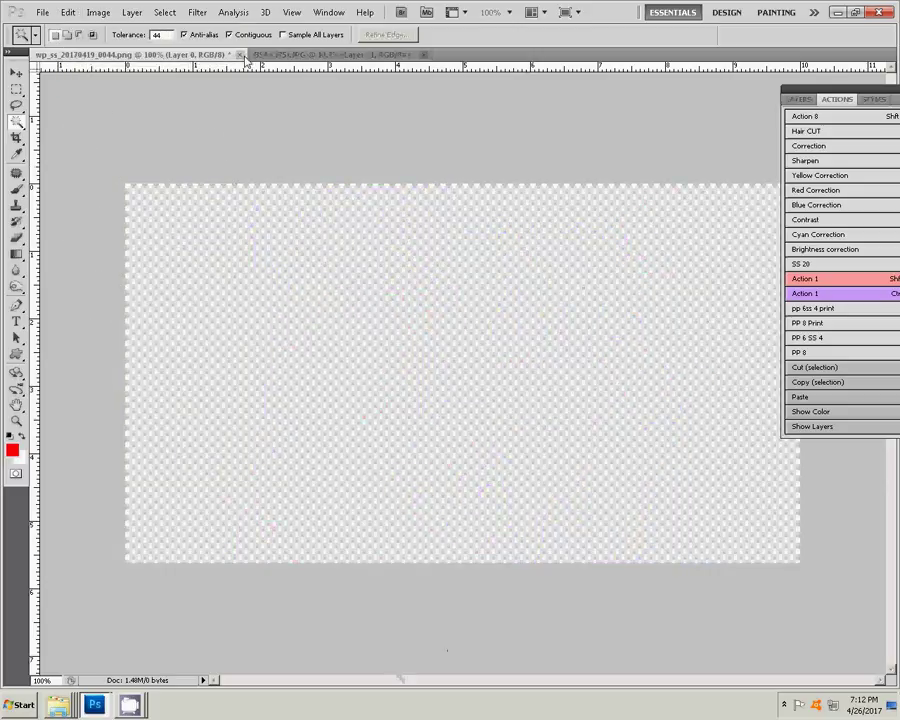
pyautogui.hotkey('ctrl', 'w')
pyautogui.click(455, 268)
# - Paste the photo into the right page's empty bottom-right frame
pyautogui.press('v')
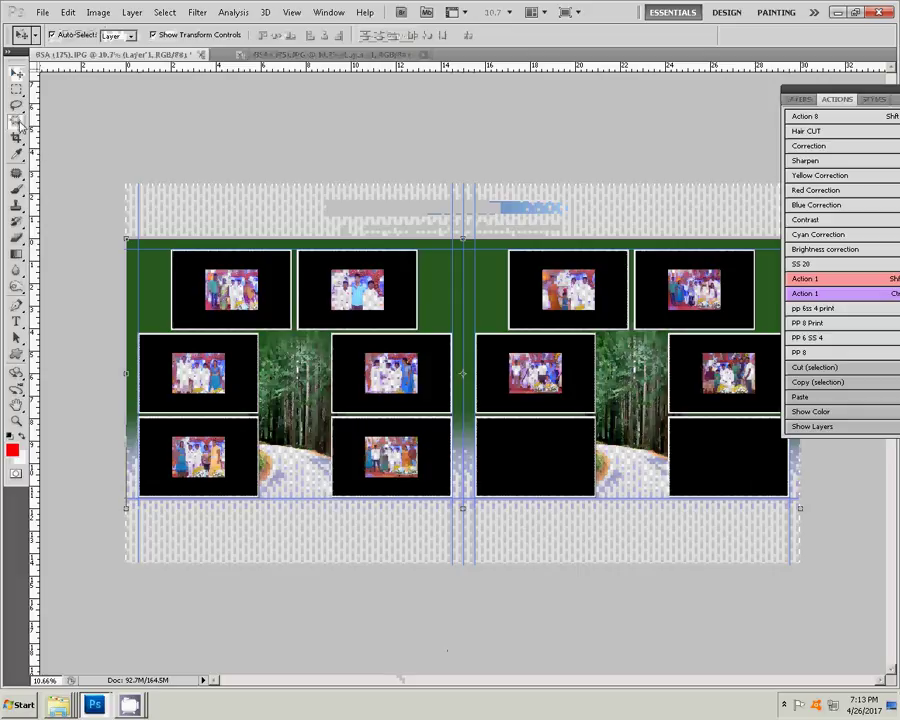
pyautogui.click(16, 120)
pyautogui.click(705, 447)
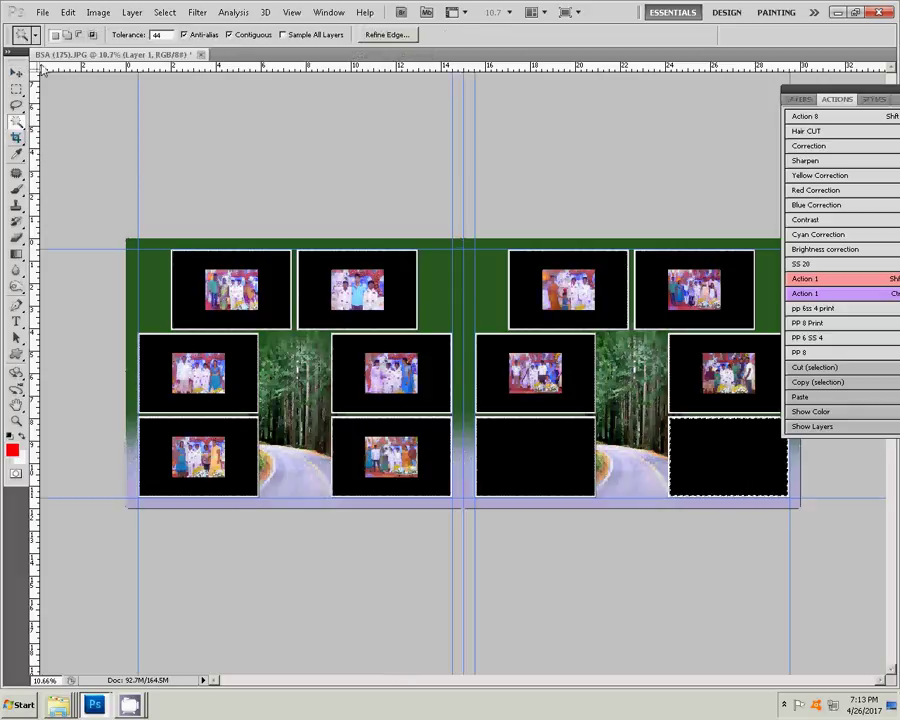
pyautogui.click(68, 12)
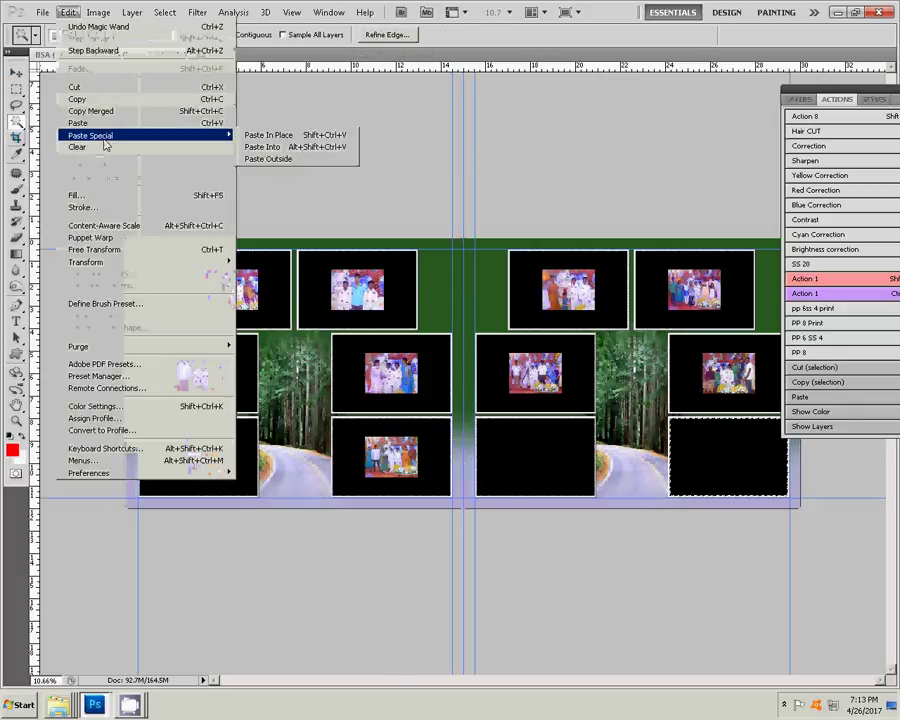
pyautogui.click(316, 150)
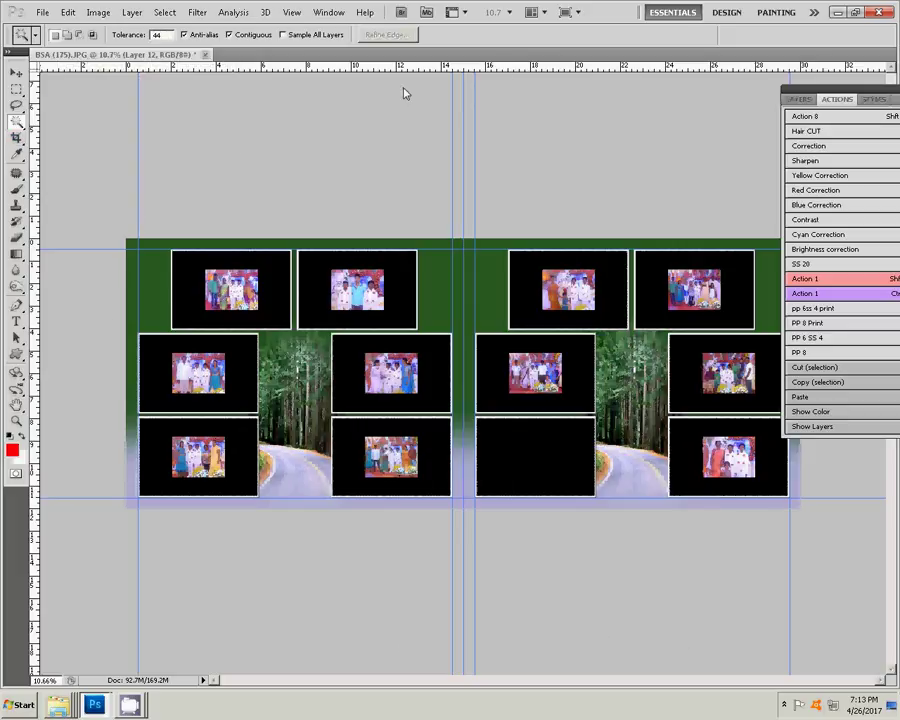
# - Float the album document in its own window and move it lower on screen
pyautogui.moveTo(120, 53); pyautogui.dragTo(124, 70)
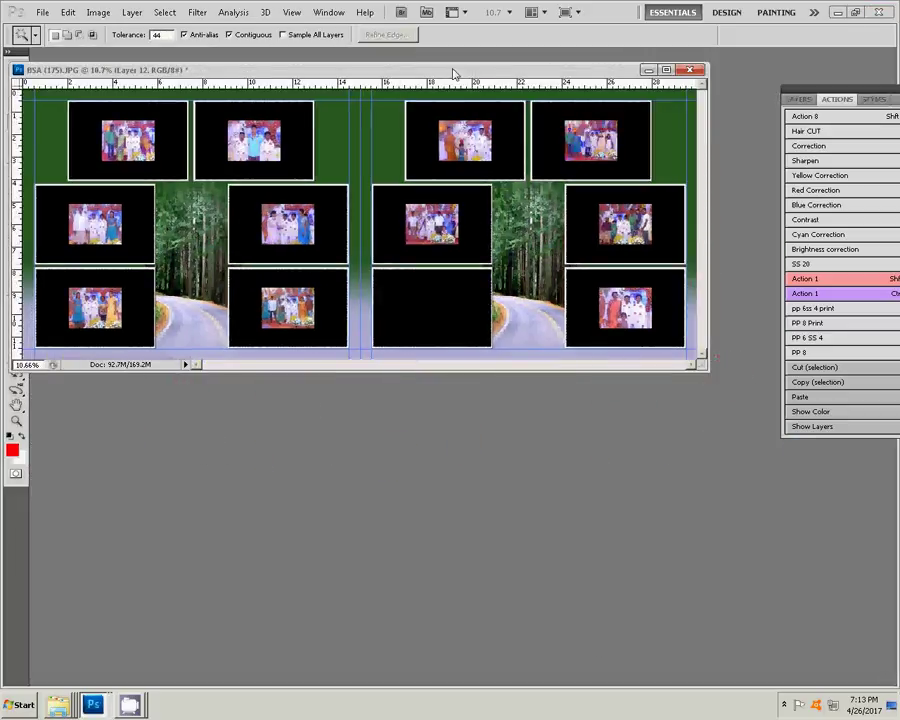
pyautogui.moveTo(453, 74)
pyautogui.mouseDown()
pyautogui.moveTo(540, 190)
pyautogui.moveTo(521, 291)
pyautogui.mouseUp()
pyautogui.rightClick(57, 704)
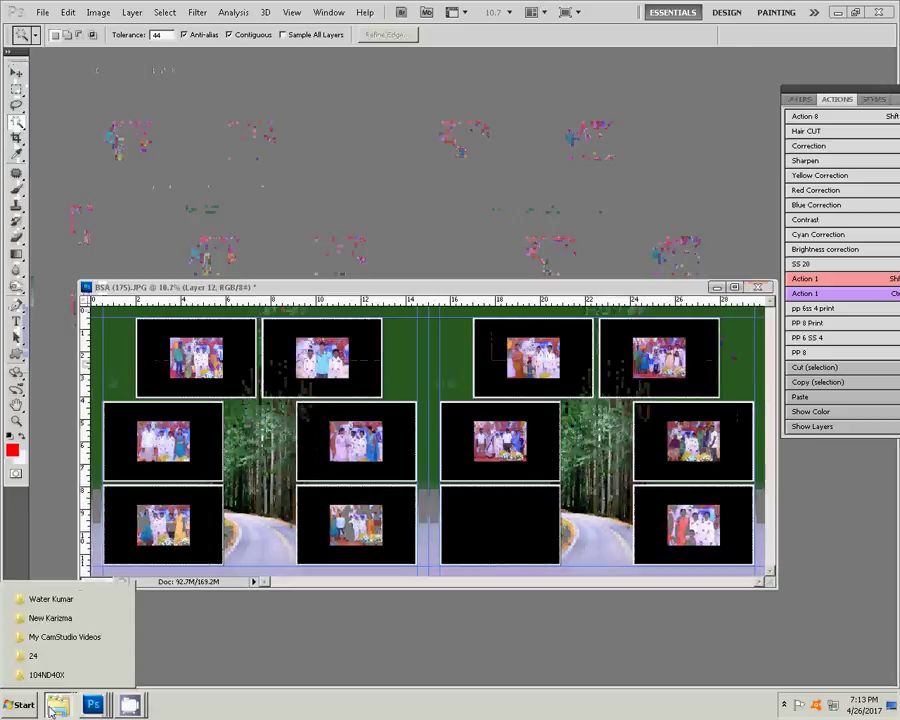
# - Delete the selected used photos from the event folder, then open wp_ss_20170419_0046.png
pyautogui.click(50, 599)
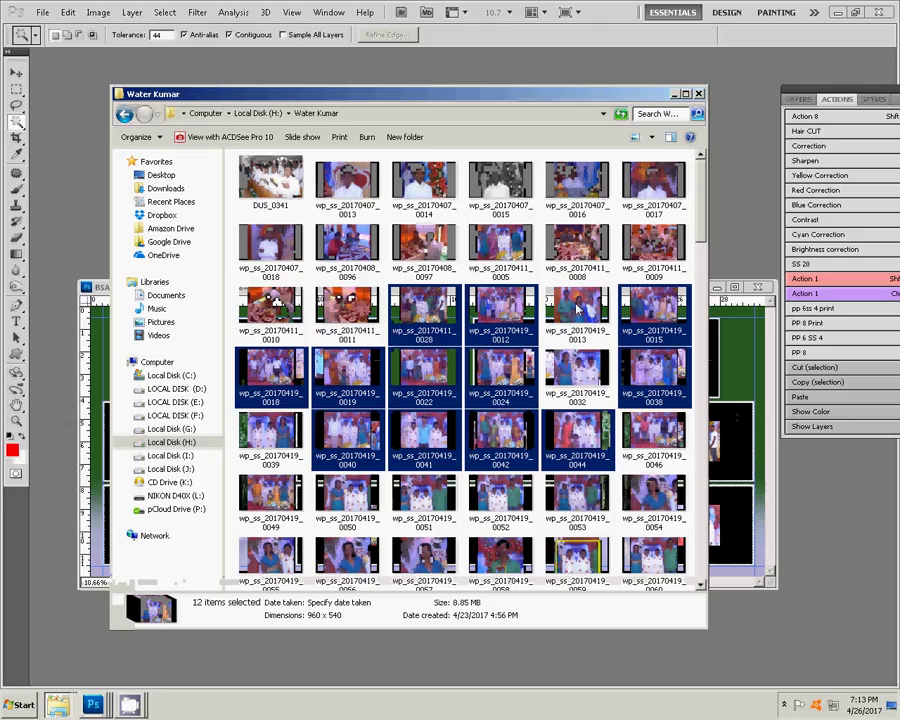
pyautogui.click(160, 140)
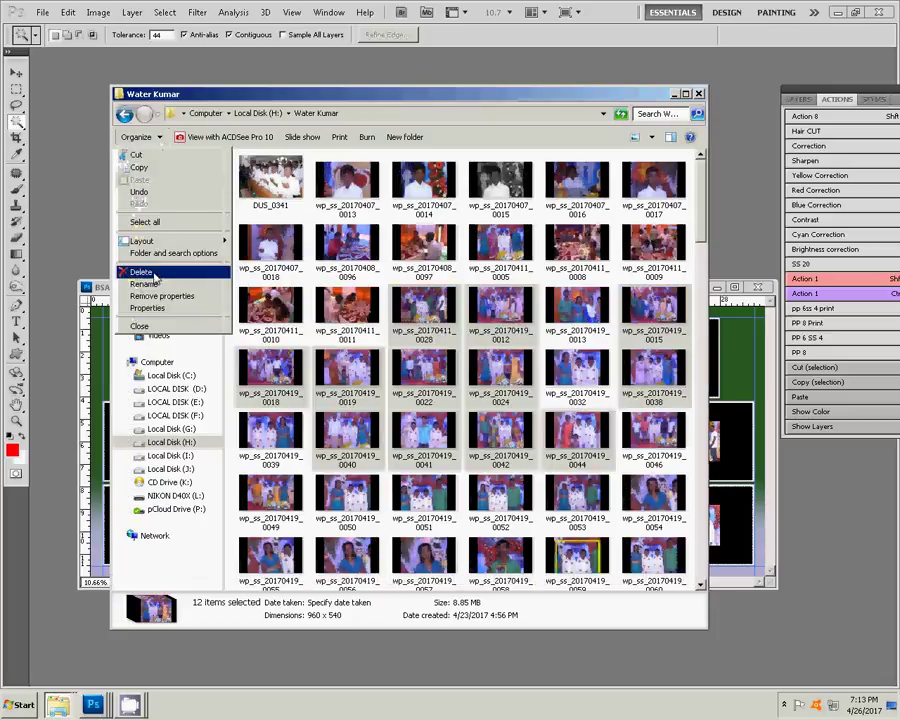
pyautogui.click(153, 273)
pyautogui.click(511, 360)
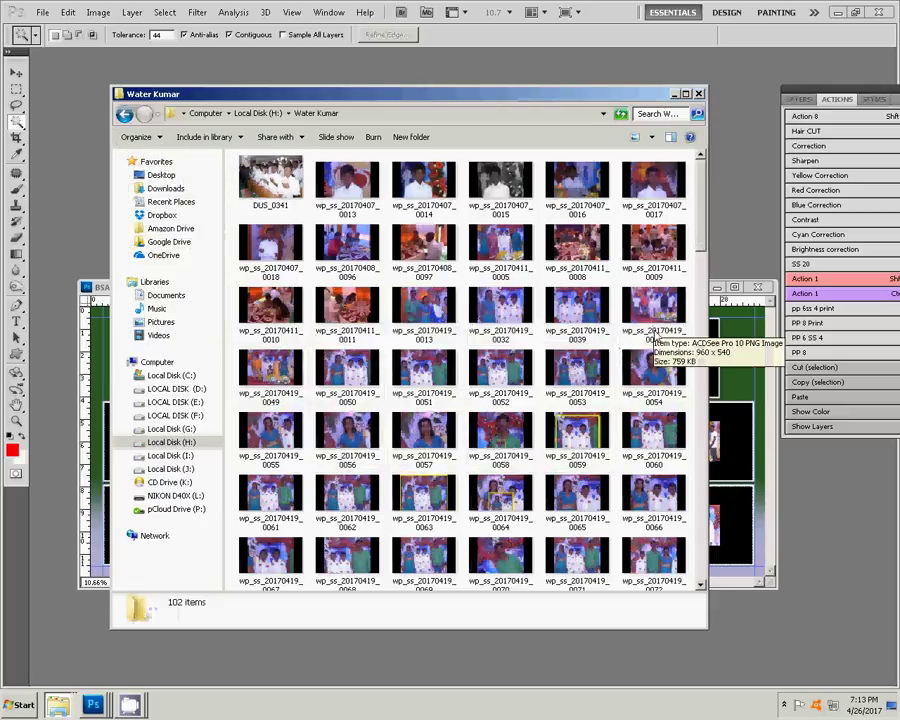
pyautogui.click(653, 309)
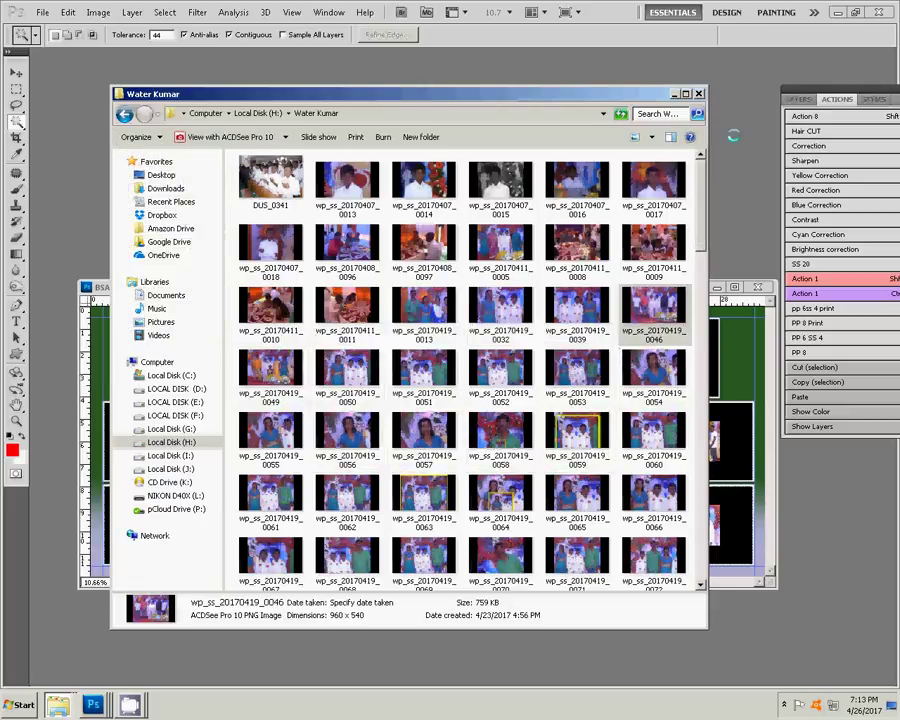
pyautogui.click(733, 135)
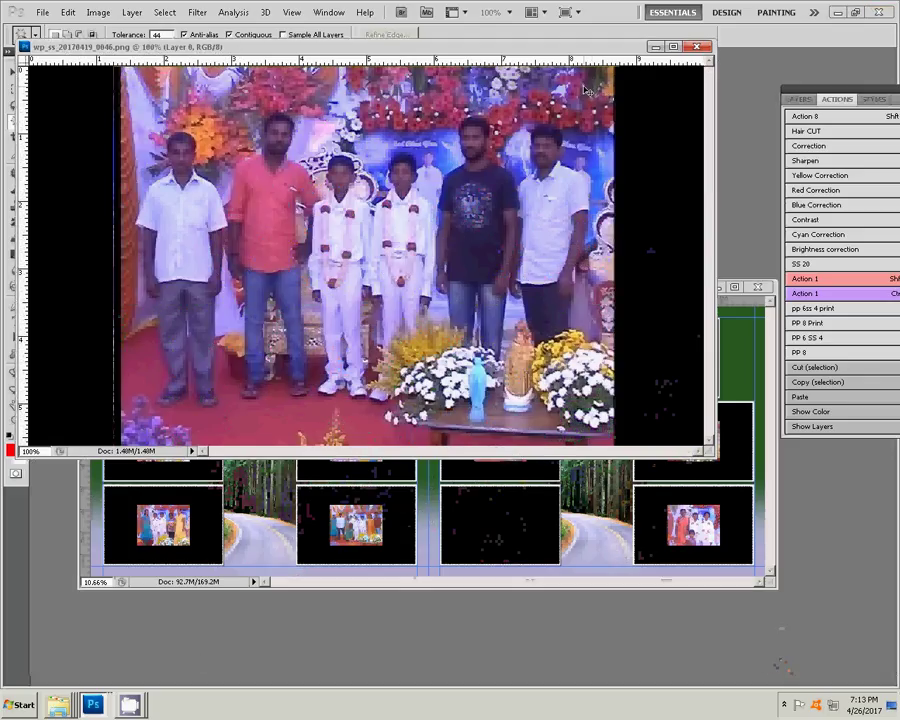
# - Colour-balance photo 0046 to Yellow -38 and brighten it with added contrast
pyautogui.hotkey('ctrl', 'b')
pyautogui.moveTo(662, 300); pyautogui.dragTo(636, 308)
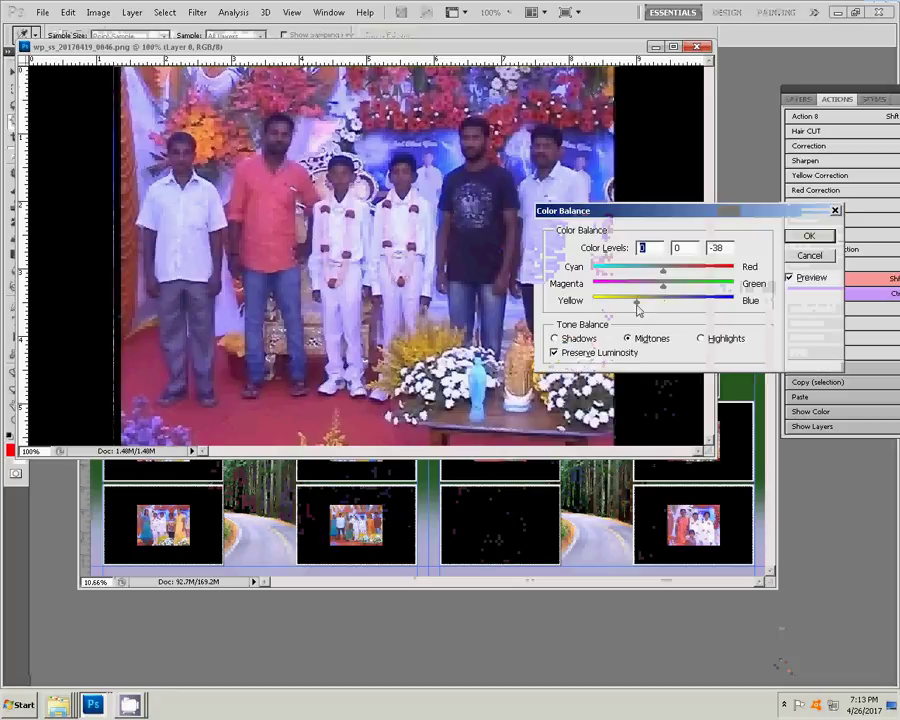
pyautogui.click(806, 237)
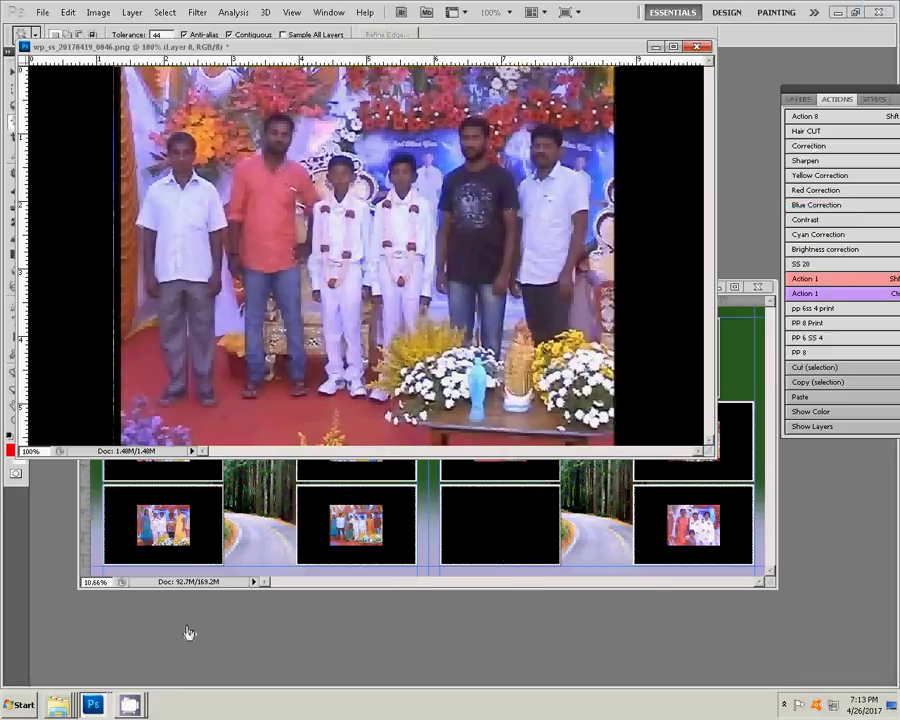
pyautogui.hotkey('ctrl', 'shift', 'l')
# - Cut the whole photo, close it without saving, and select the album background layer
pyautogui.hotkey('ctrl', 'a')
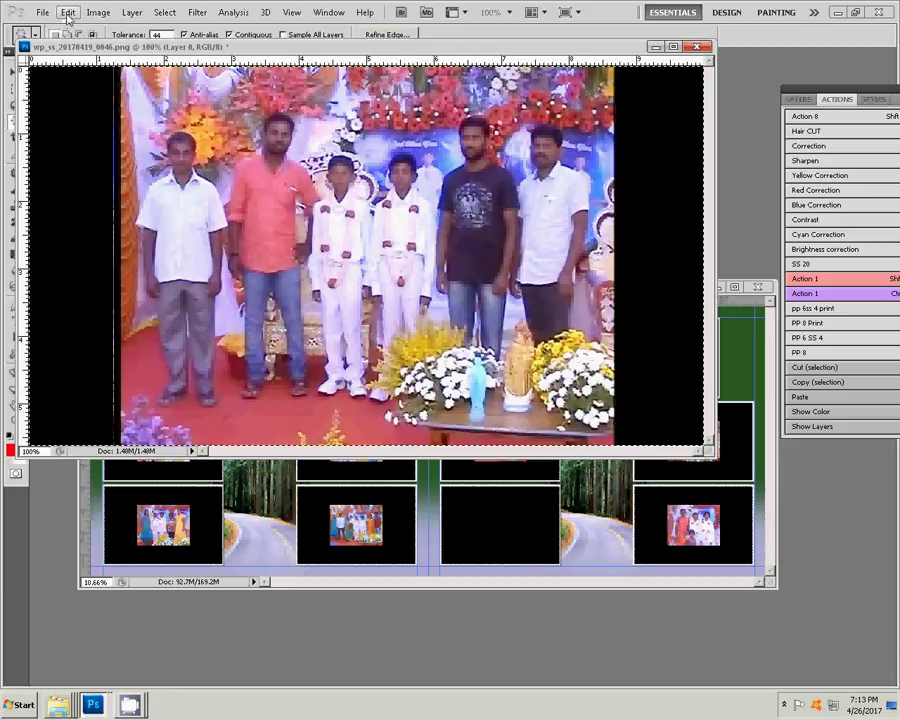
pyautogui.click(66, 12)
pyautogui.click(80, 88)
pyautogui.hotkey('ctrl', 'w')
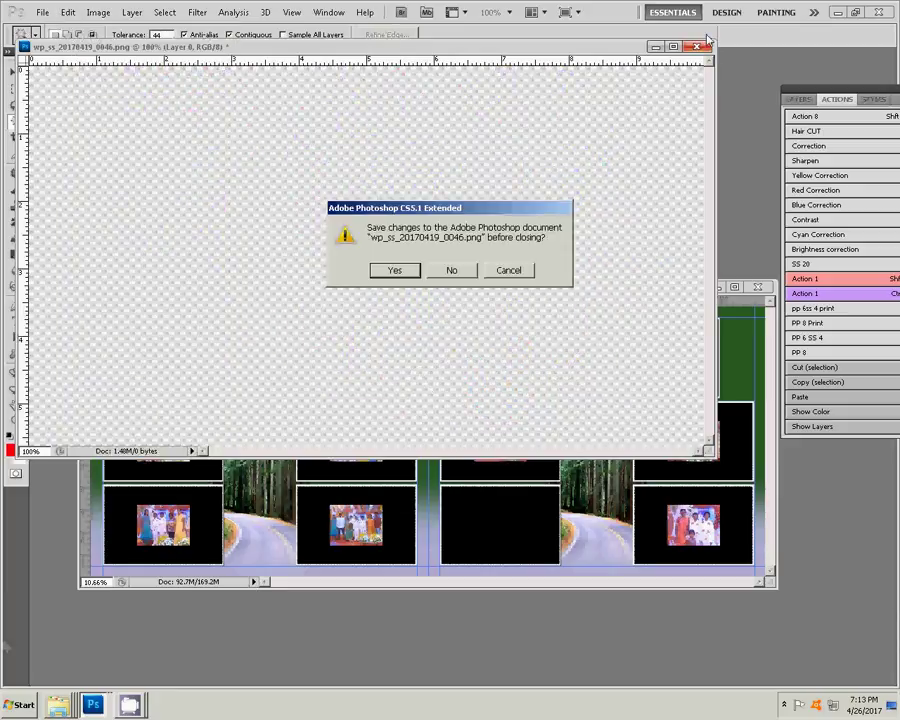
pyautogui.click(458, 276)
pyautogui.press('v')
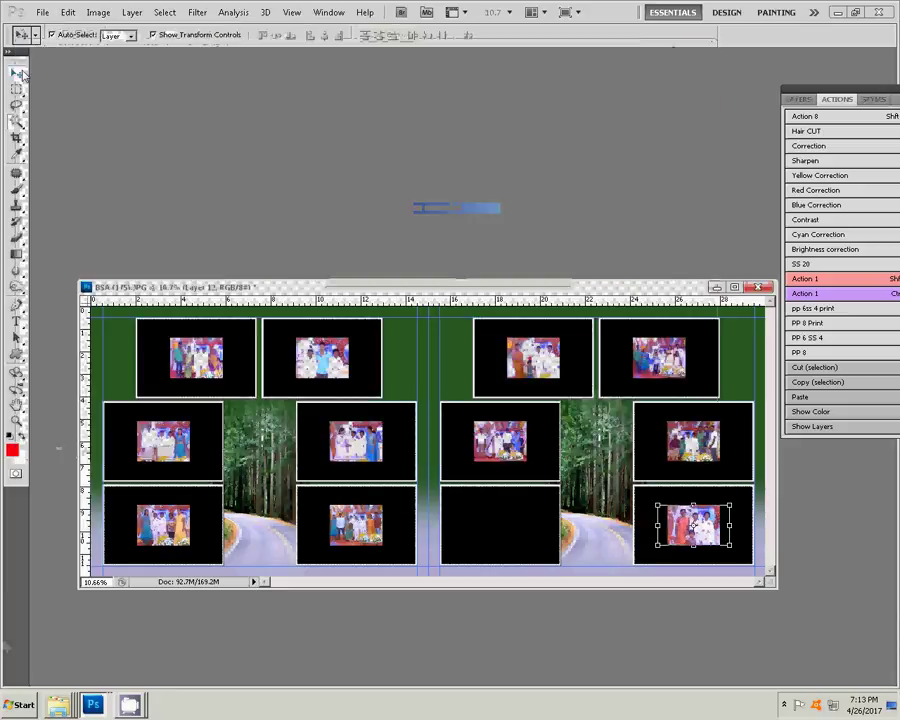
pyautogui.click(524, 518)
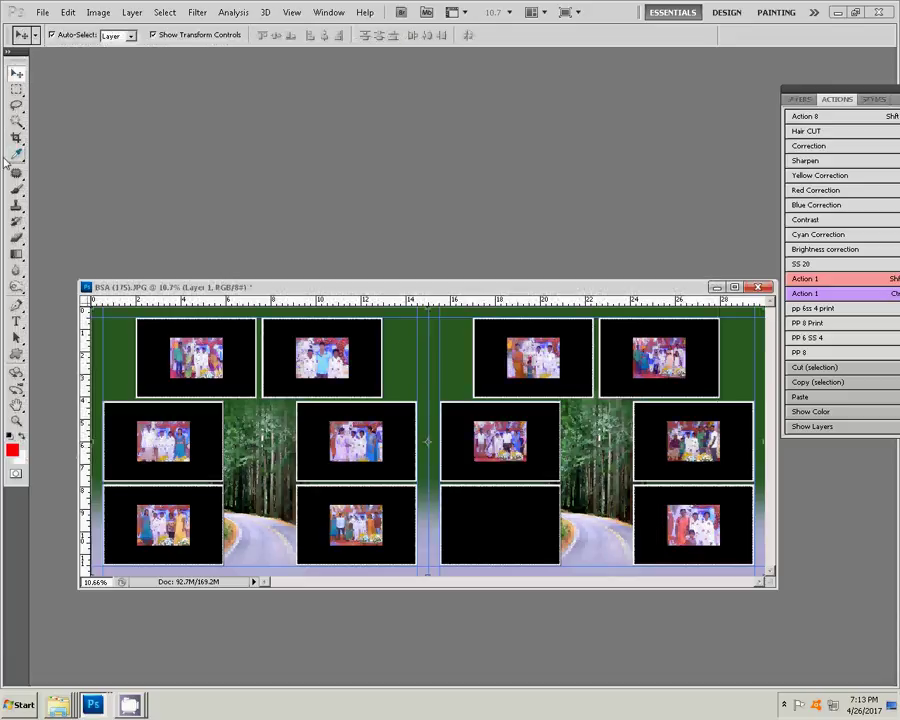
# - Paste the clipboard photo into the right page's empty lower-left frame
pyautogui.press('w')
pyautogui.click(522, 513)
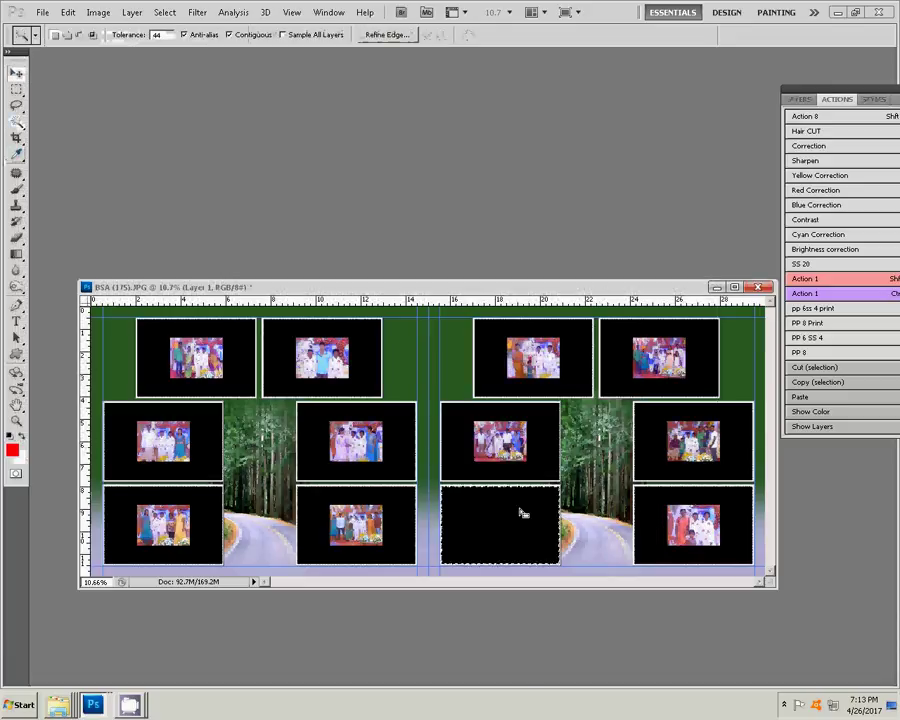
pyautogui.click(68, 12)
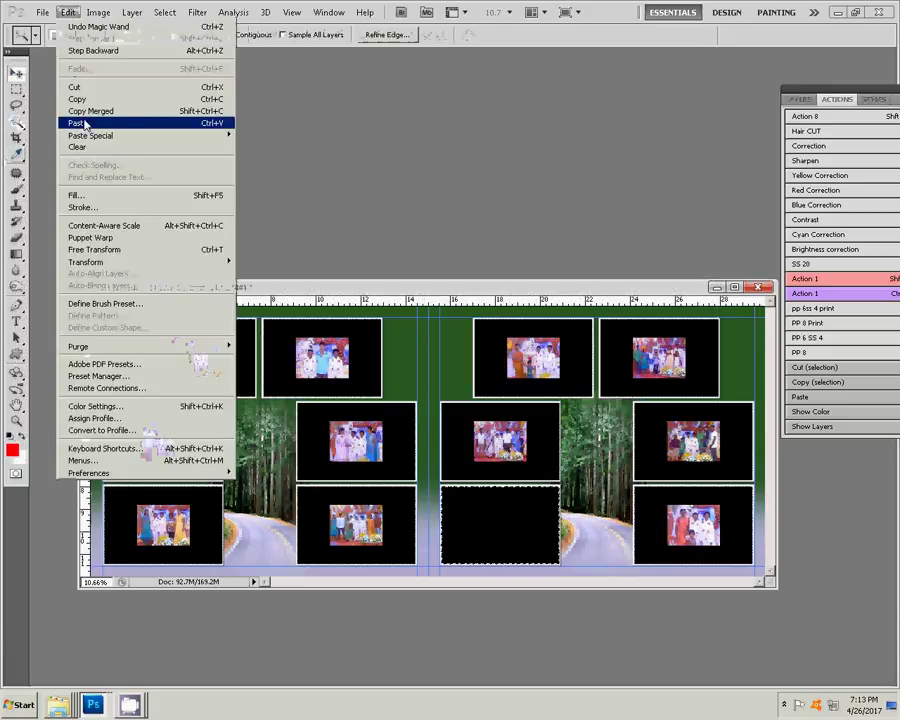
pyautogui.moveTo(91, 135)
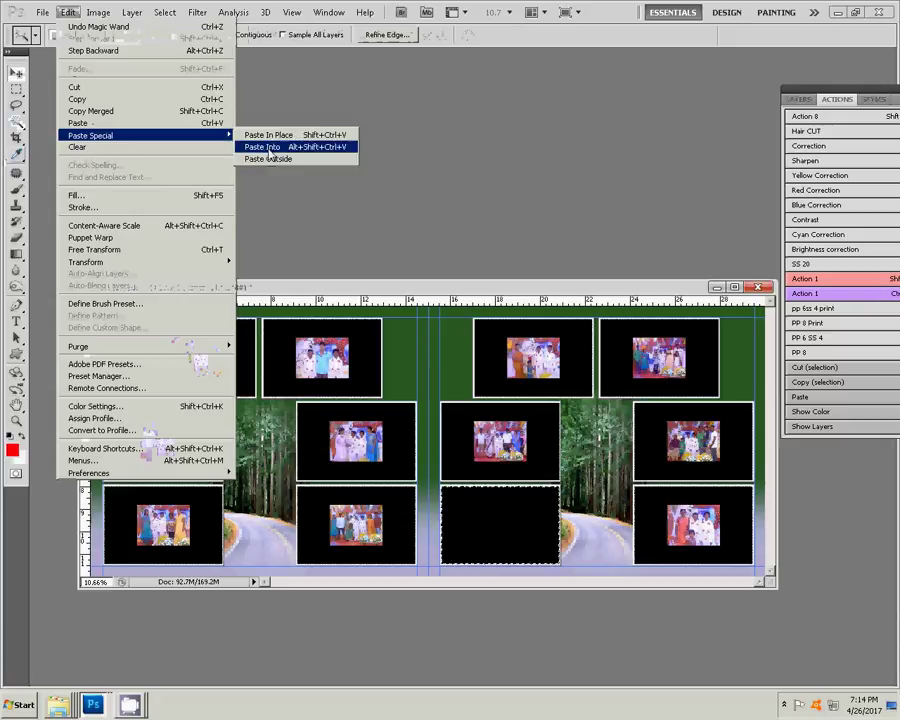
pyautogui.click(264, 147)
# - Scale up the right page's lower-left, middle-left and top-left photos to fill their frames
pyautogui.press('v')
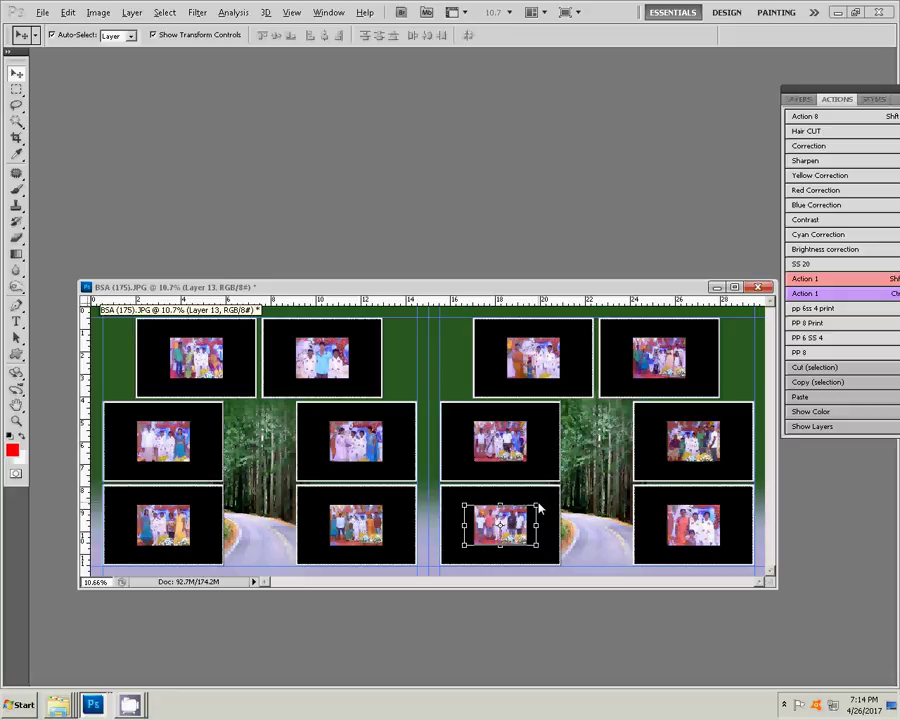
pyautogui.moveTo(537, 506); pyautogui.dragTo(580, 482)
pyautogui.click(704, 36)
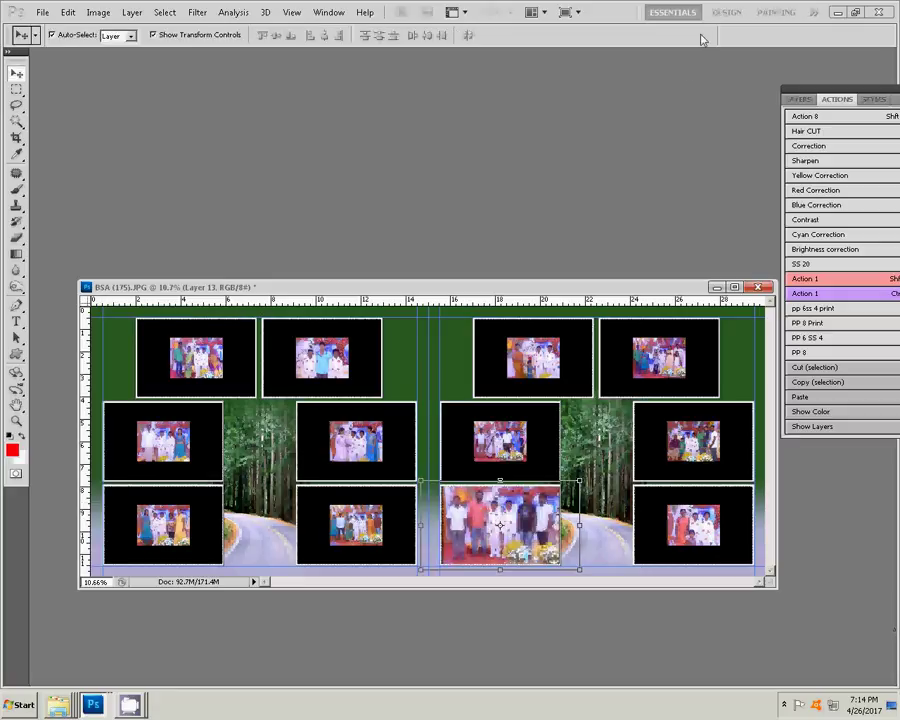
pyautogui.hotkey('shift', 'F2')
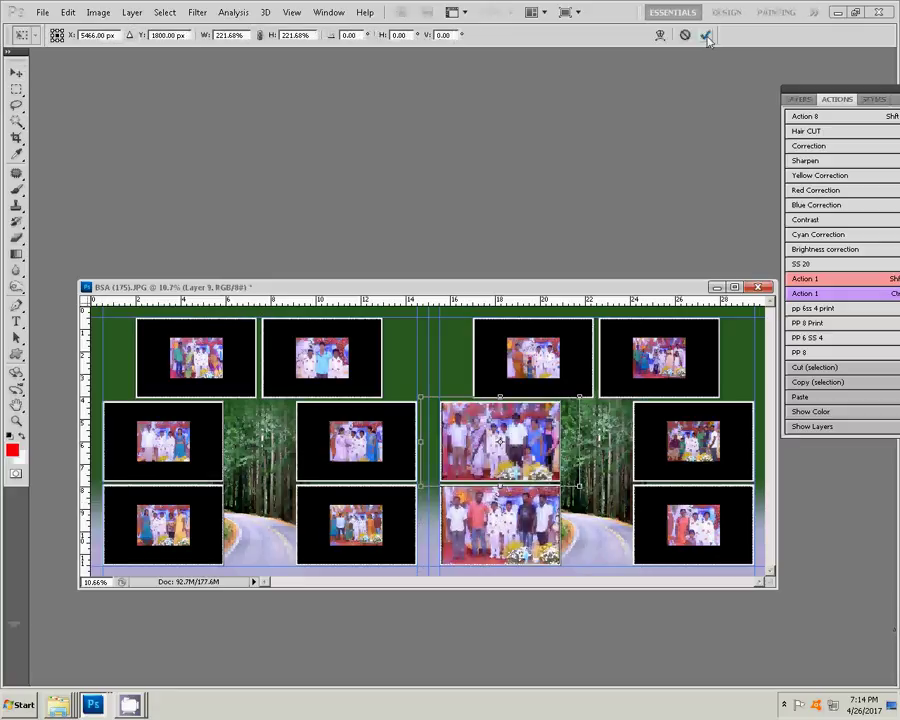
pyautogui.click(707, 38)
pyautogui.moveTo(568, 340); pyautogui.dragTo(628, 314)
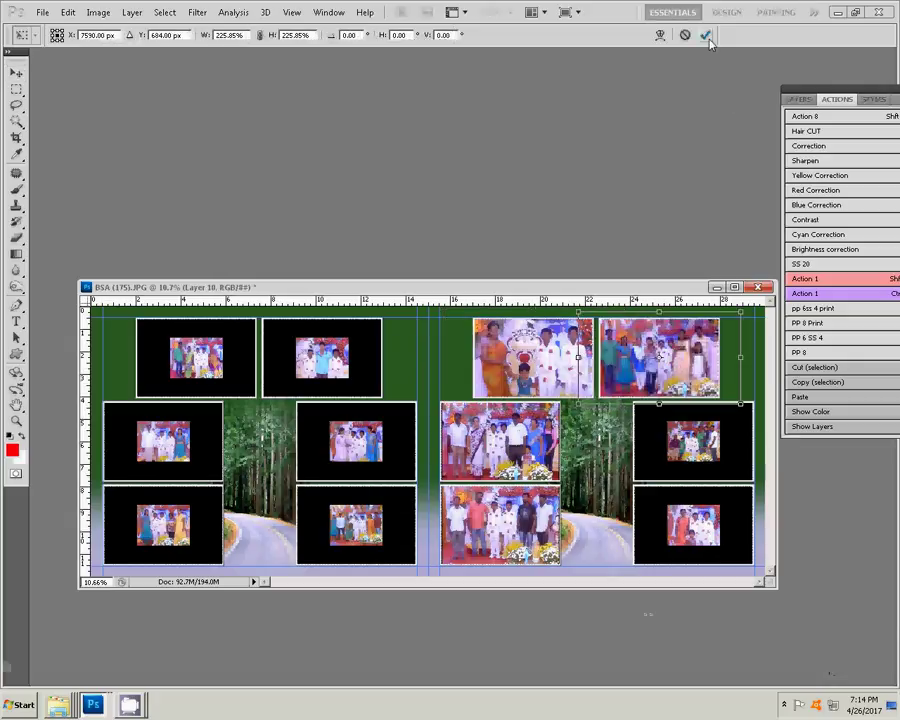
# - Finish enlarging the right page's top-right, middle-right and bottom-right photos to fill their frames
pyautogui.click(704, 34)
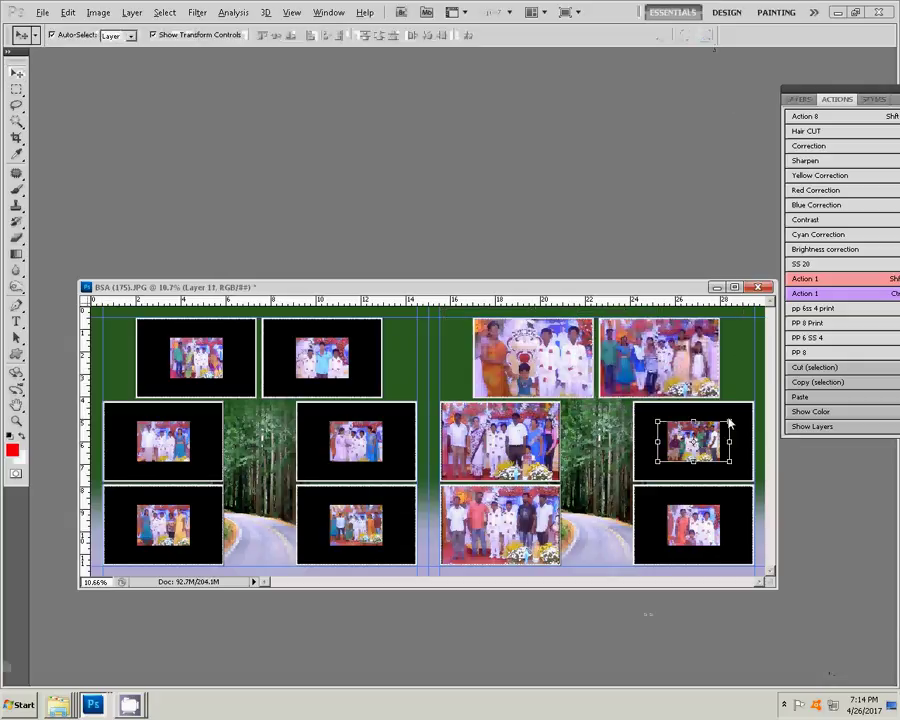
pyautogui.moveTo(714, 410); pyautogui.dragTo(778, 396)
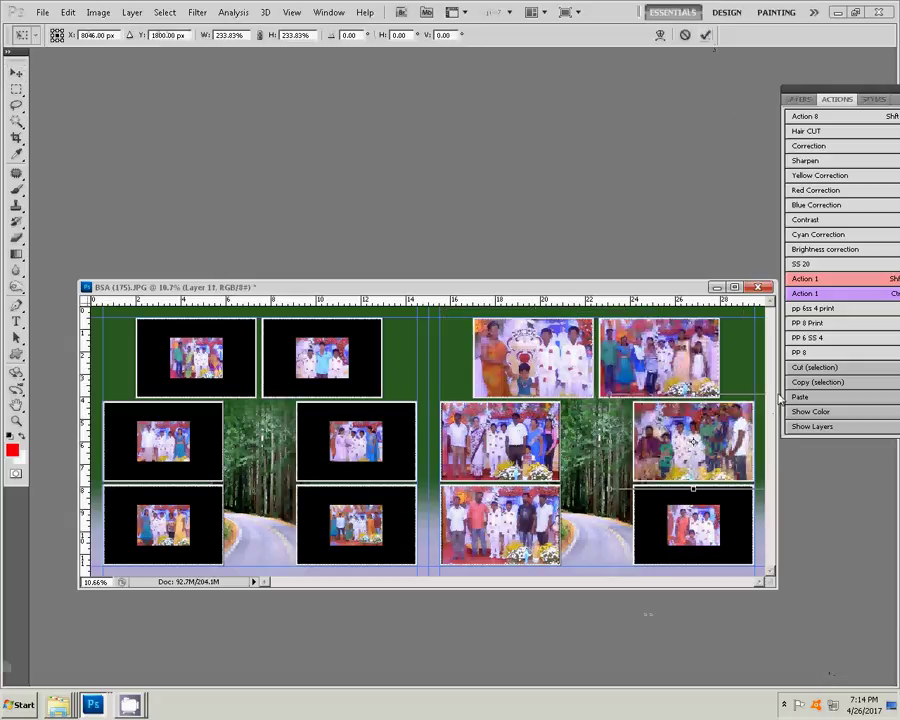
pyautogui.click(705, 36)
pyautogui.click(728, 510)
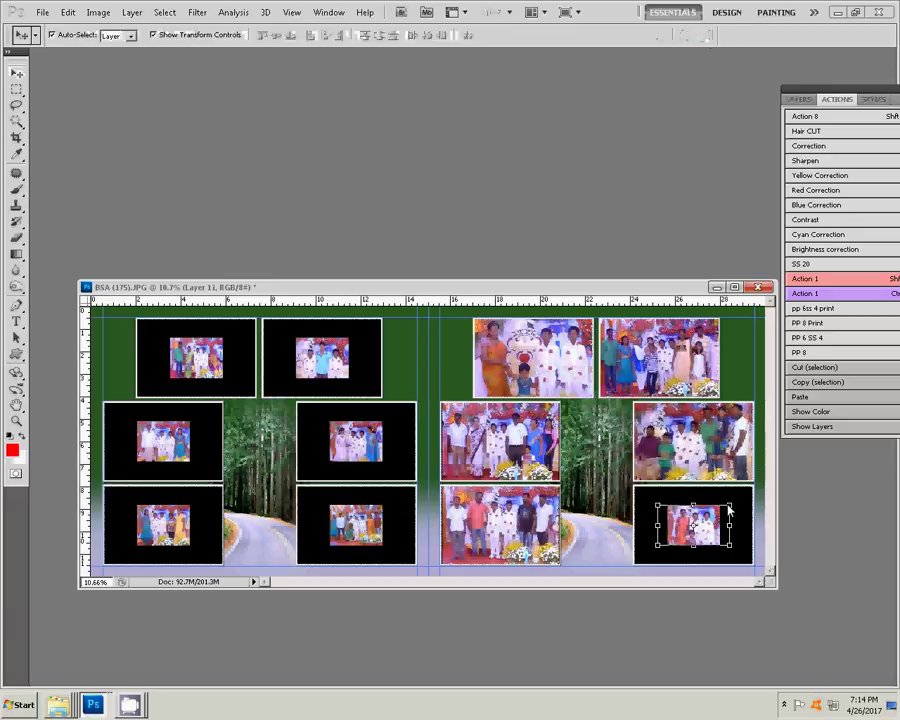
pyautogui.moveTo(730, 506); pyautogui.dragTo(777, 479)
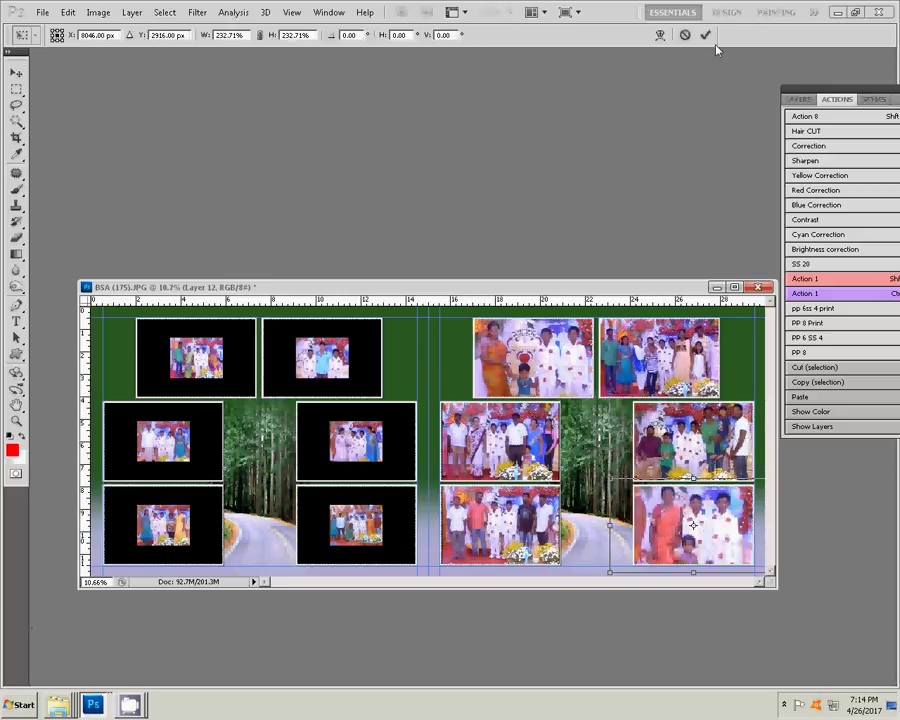
pyautogui.click(705, 35)
# - Enlarge the left page's top-middle and middle-right photos to fill their frames
pyautogui.click(357, 345)
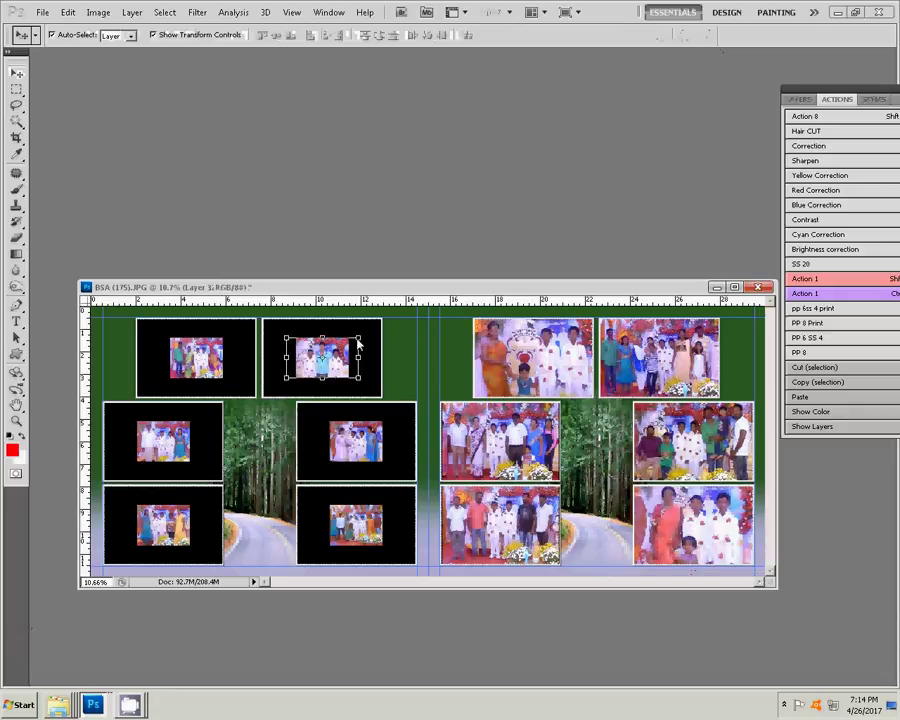
pyautogui.hotkey('ctrl', 't')
pyautogui.moveTo(358, 338); pyautogui.dragTo(408, 316)
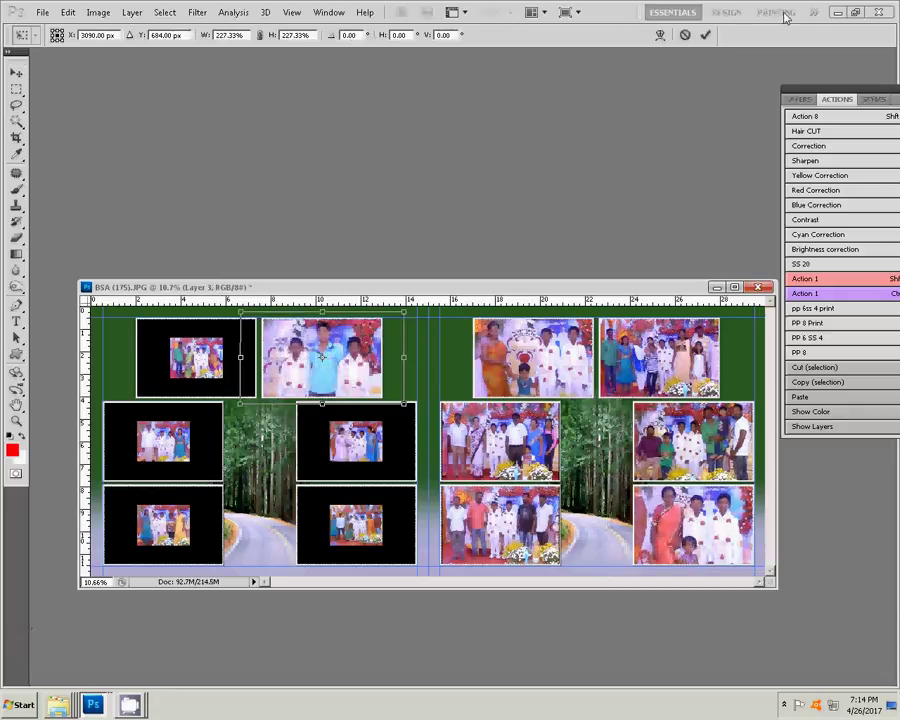
pyautogui.click(705, 35)
pyautogui.click(363, 447)
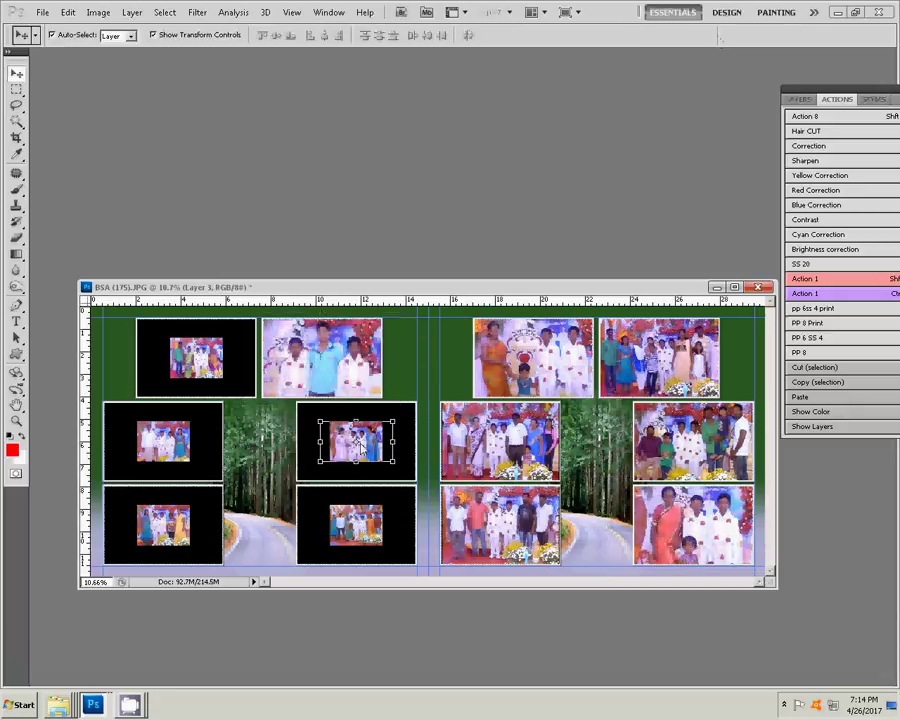
pyautogui.hotkey('ctrl', 't')
pyautogui.moveTo(393, 421)
pyautogui.mouseDown()
pyautogui.moveTo(436, 405)
pyautogui.moveTo(439, 395)
pyautogui.mouseUp()
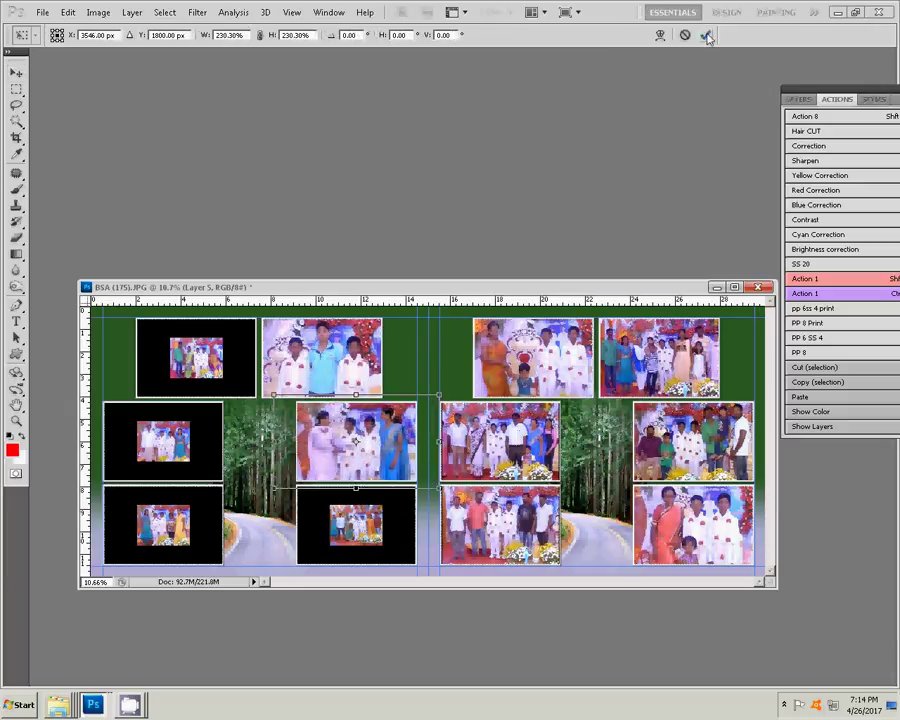
pyautogui.click(706, 36)
# - Enlarge the left page's lower-middle and lower-left photos, nudging the lower-left one down
pyautogui.click(320, 541)
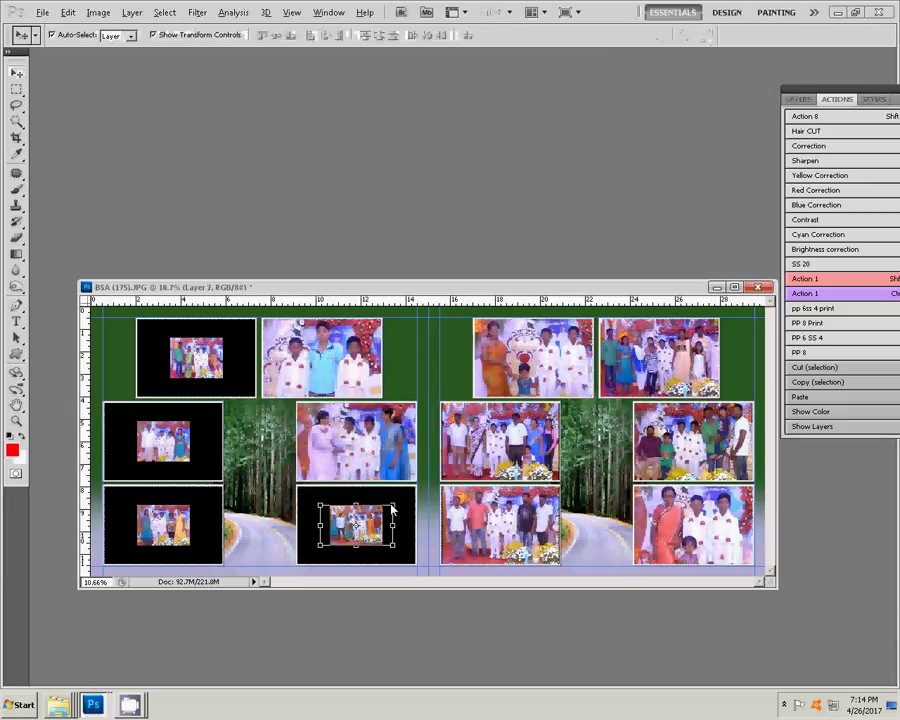
pyautogui.moveTo(391, 510); pyautogui.dragTo(437, 481)
pyautogui.click(707, 37)
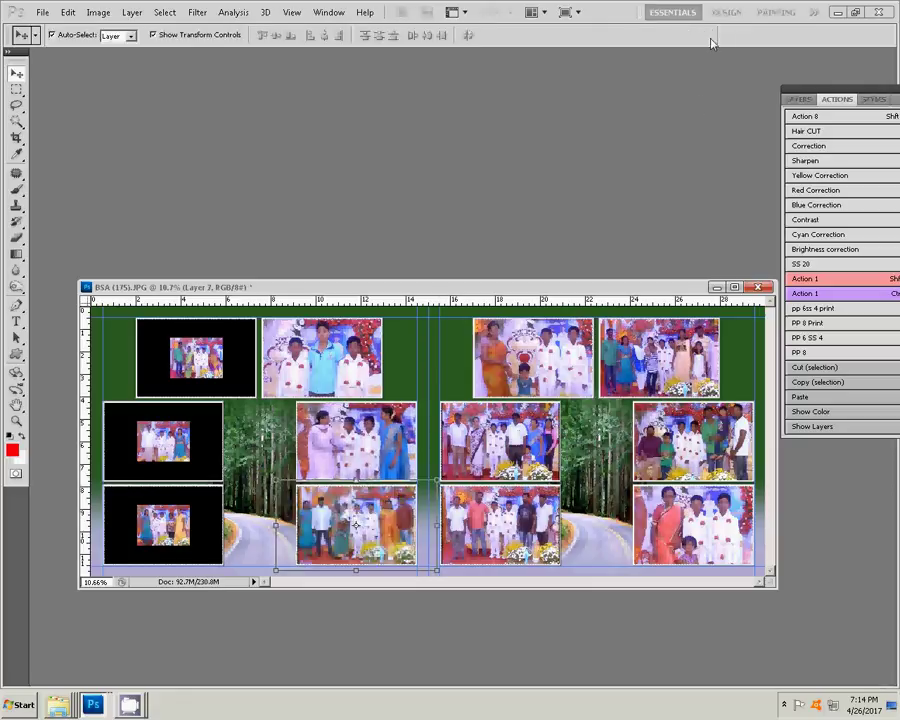
pyautogui.click(195, 515)
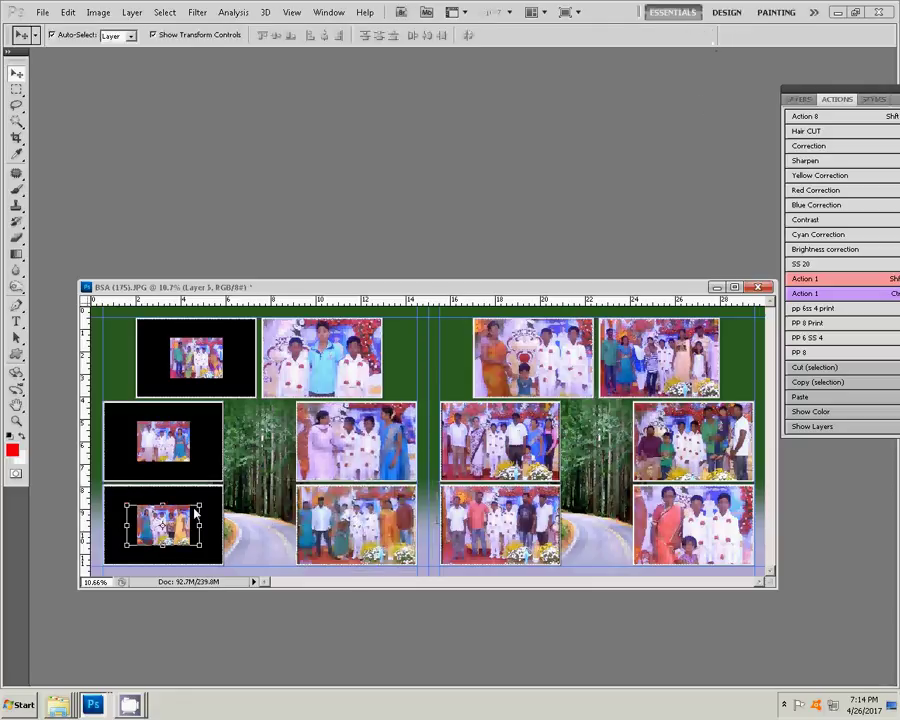
pyautogui.hotkey('ctrl', 't')
pyautogui.moveTo(199, 507)
pyautogui.mouseDown()
pyautogui.moveTo(238, 483)
pyautogui.moveTo(254, 490)
pyautogui.mouseUp()
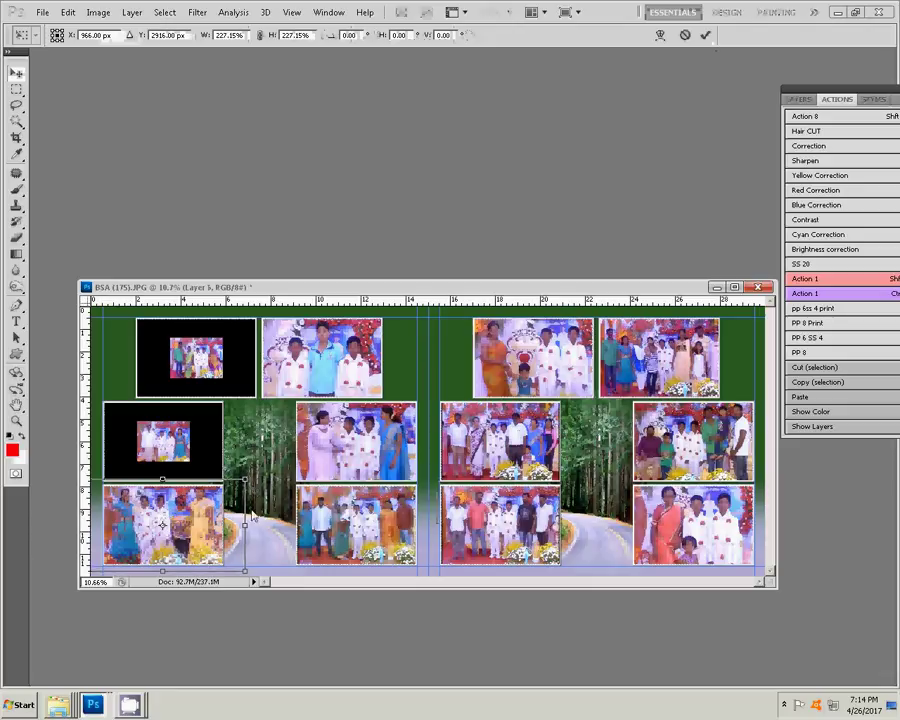
pyautogui.moveTo(252, 516); pyautogui.dragTo(253, 522)
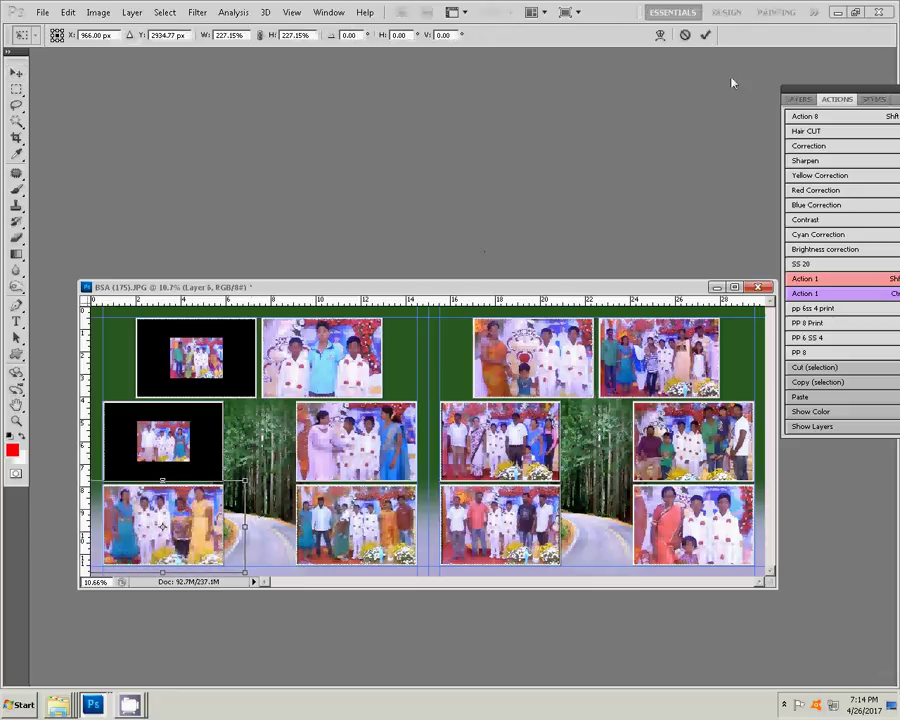
pyautogui.click(706, 36)
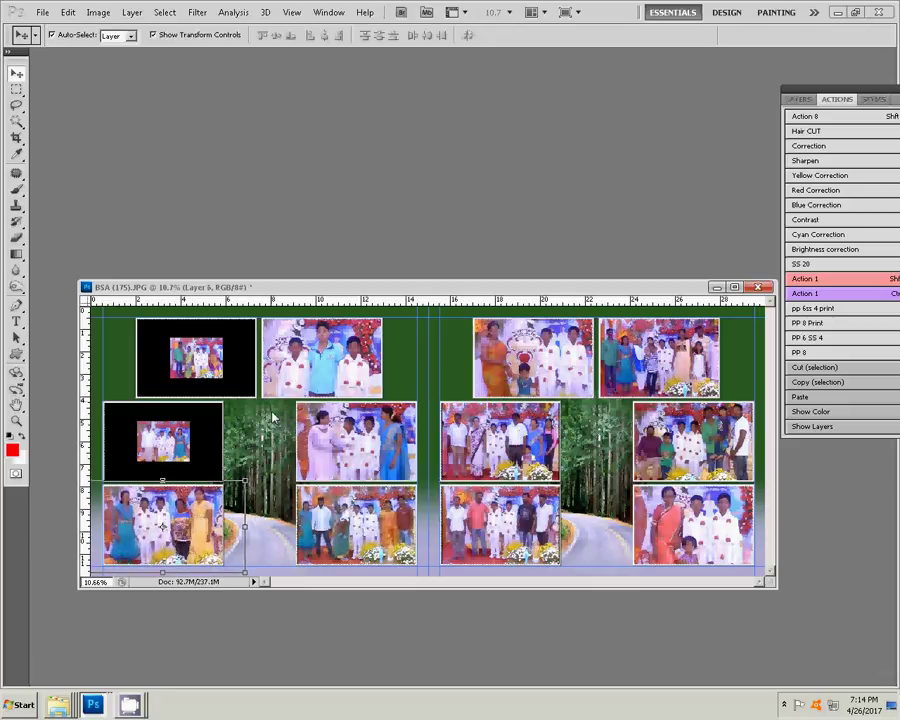
# - Enlarge the left page's middle-left photo and scale the top-left photo to 222%
pyautogui.hotkey('ctrl', 'v')
pyautogui.hotkey('ctrl', 't')
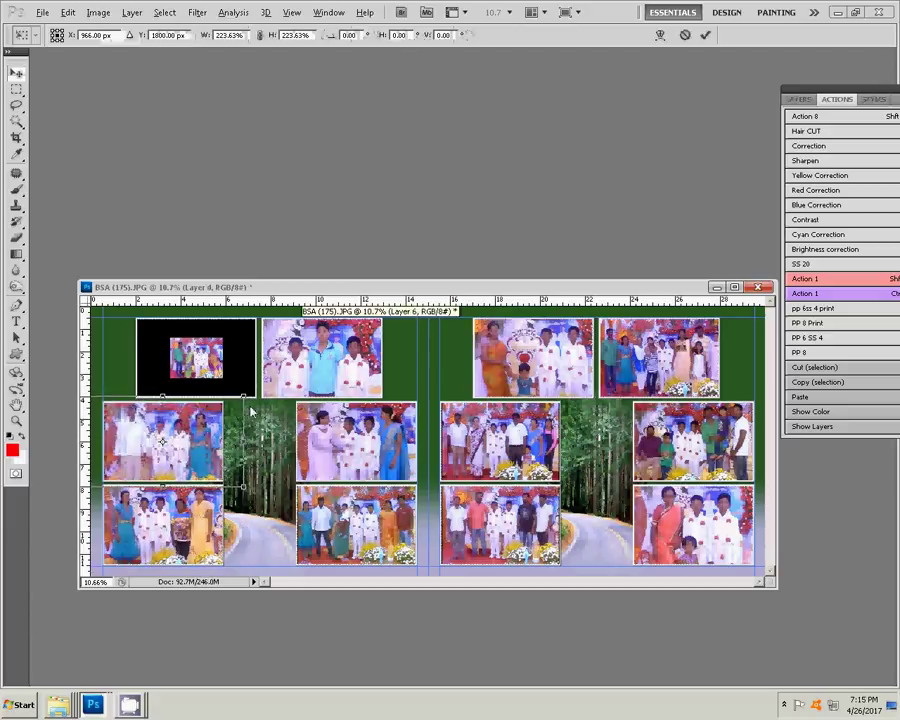
pyautogui.moveTo(250, 411); pyautogui.dragTo(254, 412)
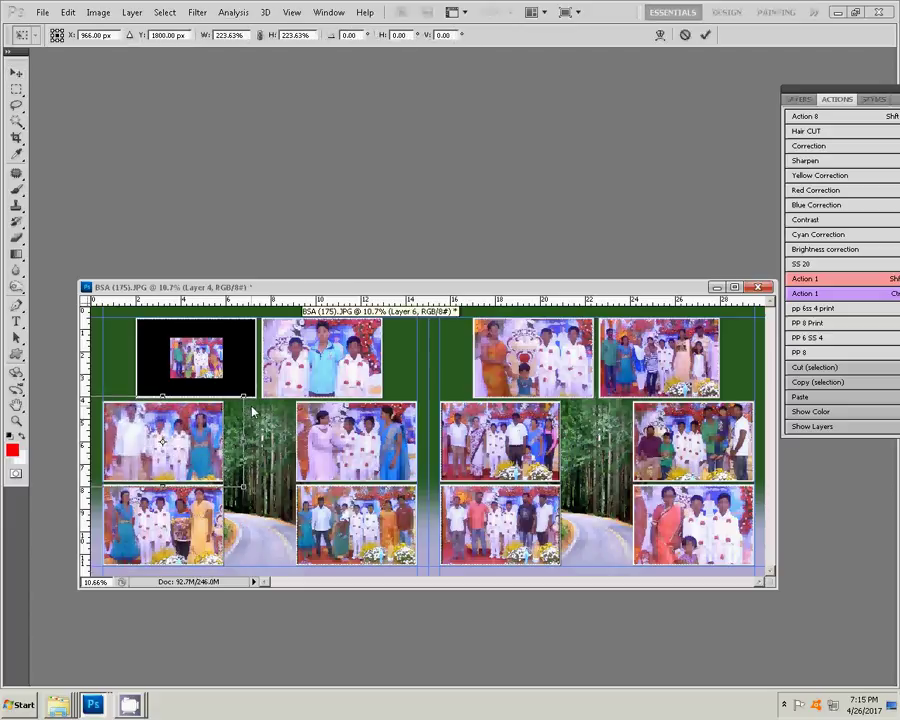
pyautogui.click(706, 35)
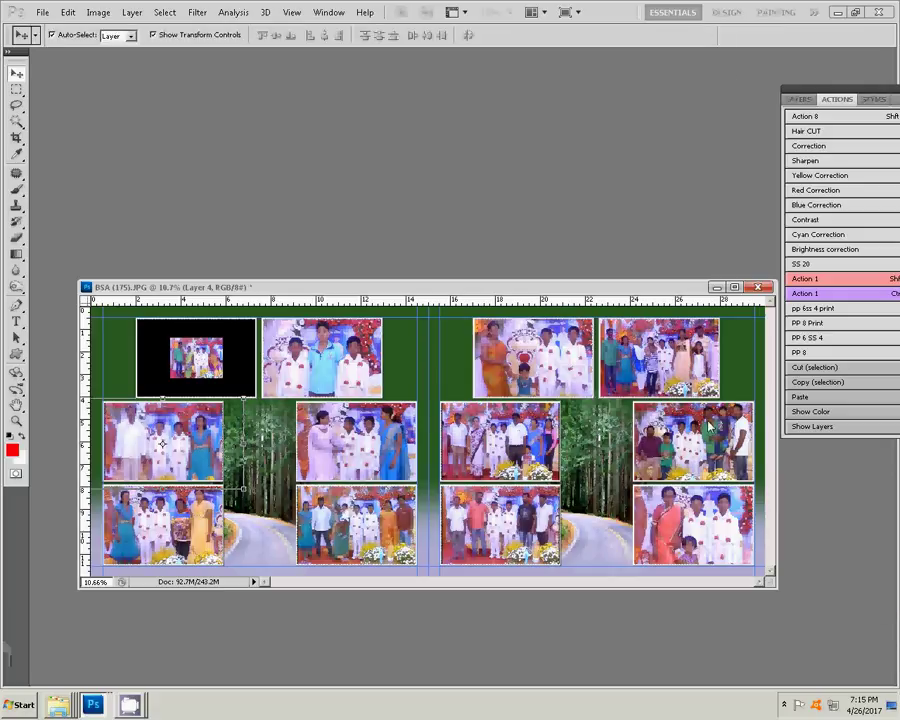
pyautogui.click(229, 342)
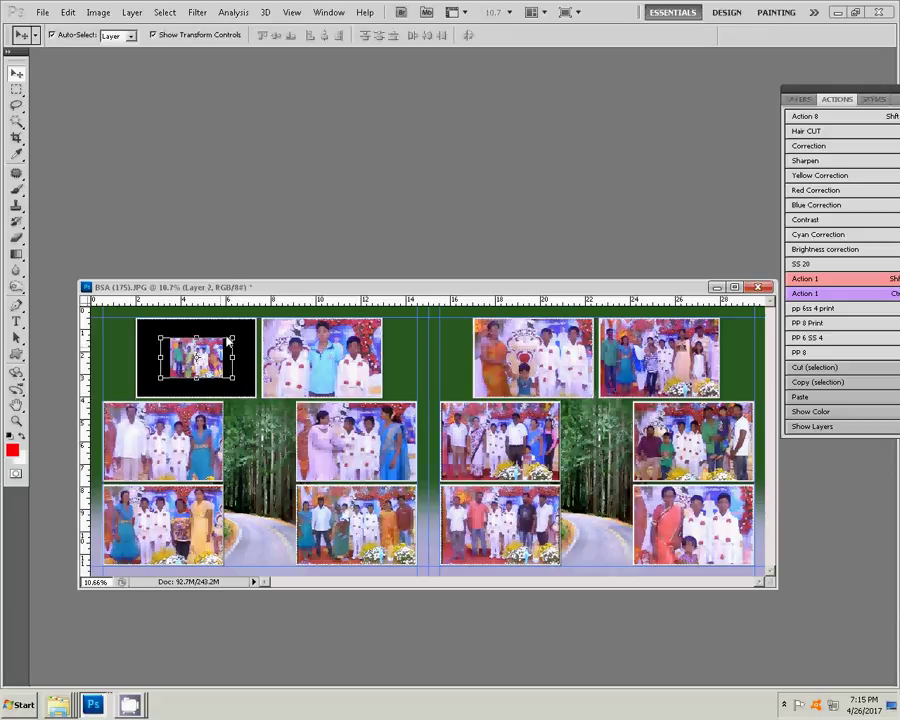
pyautogui.moveTo(229, 342); pyautogui.dragTo(276, 313)
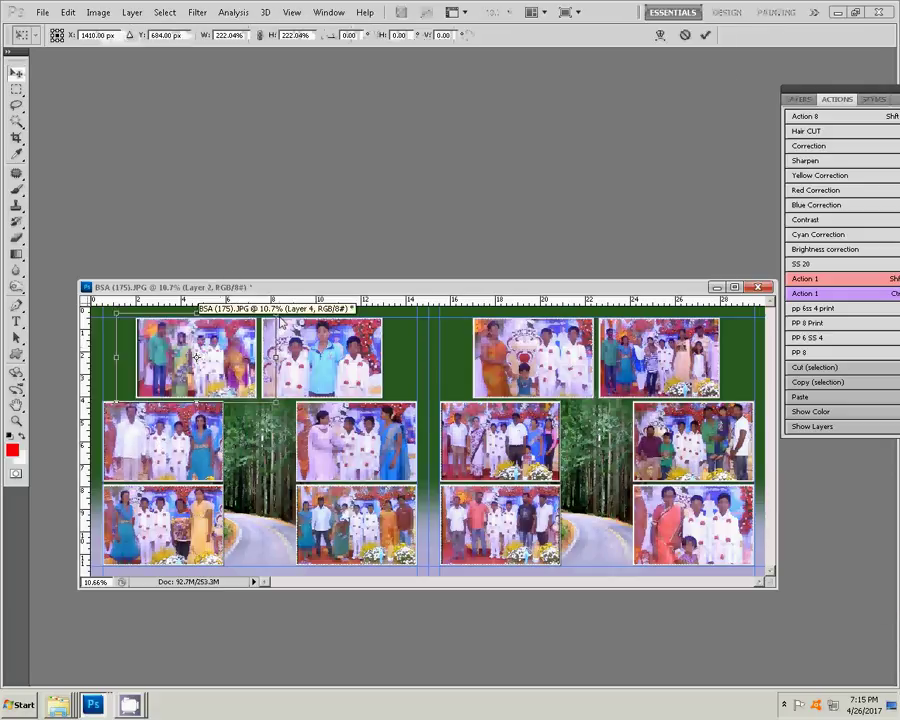
pyautogui.click(706, 35)
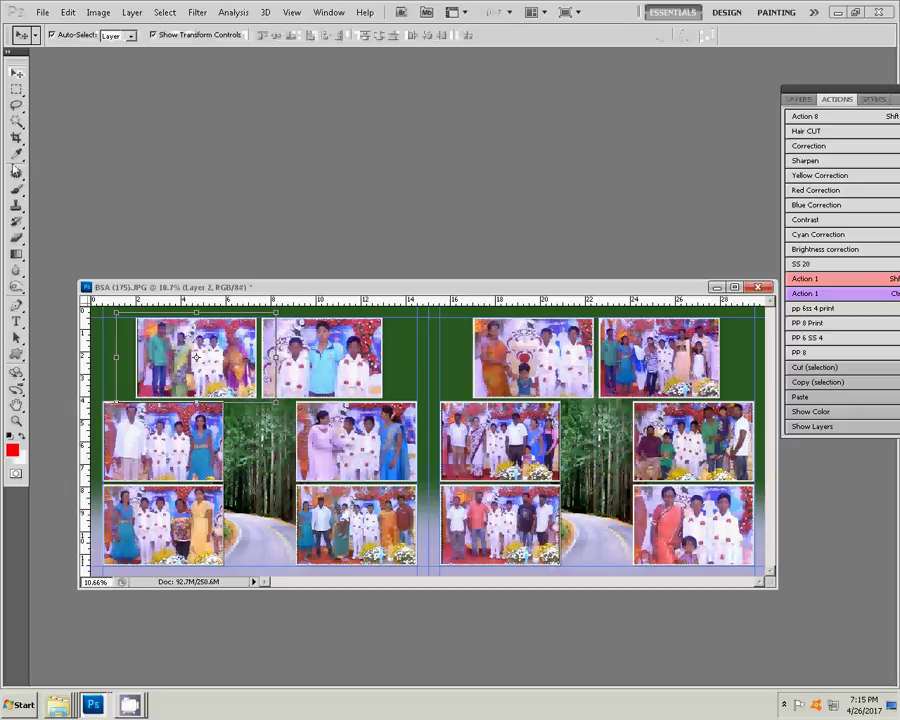
pyautogui.click(44, 14)
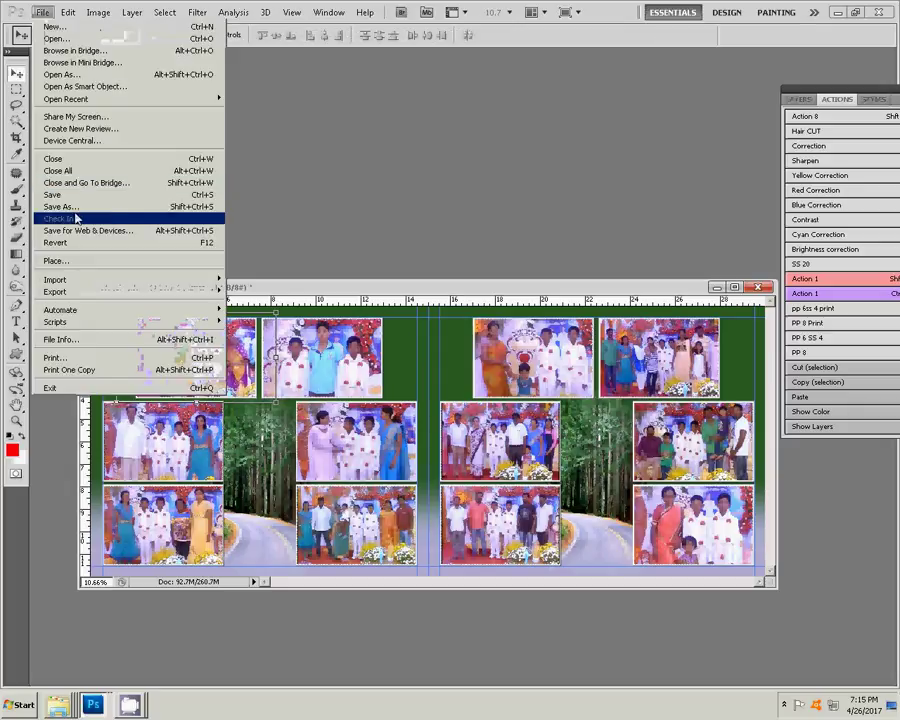
# - Save the spread as 16.psd in Local Disk (I:) > K 4, then close it
pyautogui.click(60, 150)
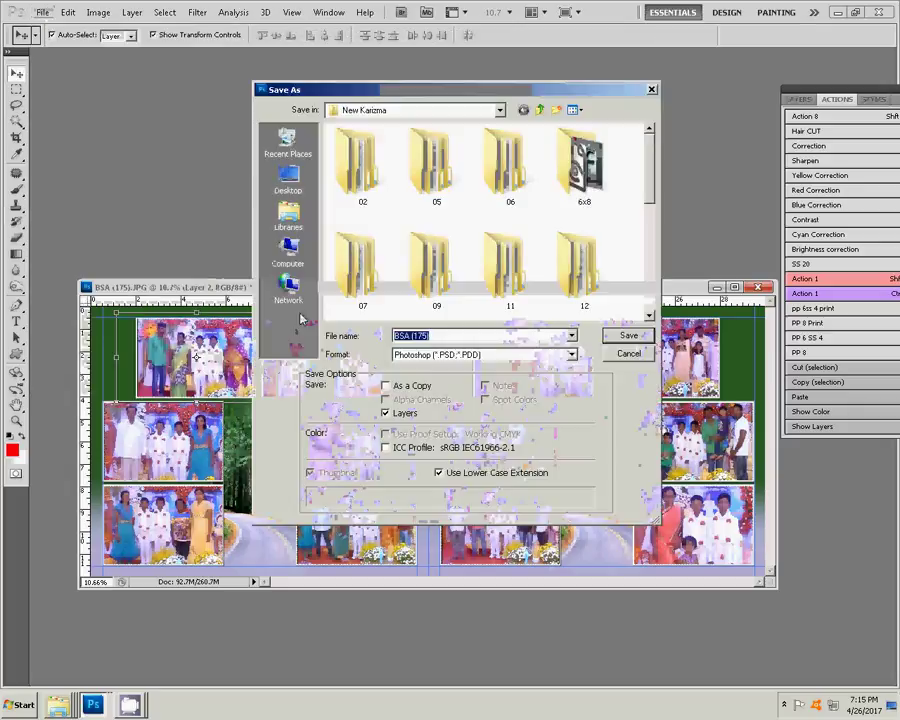
pyautogui.click(288, 250)
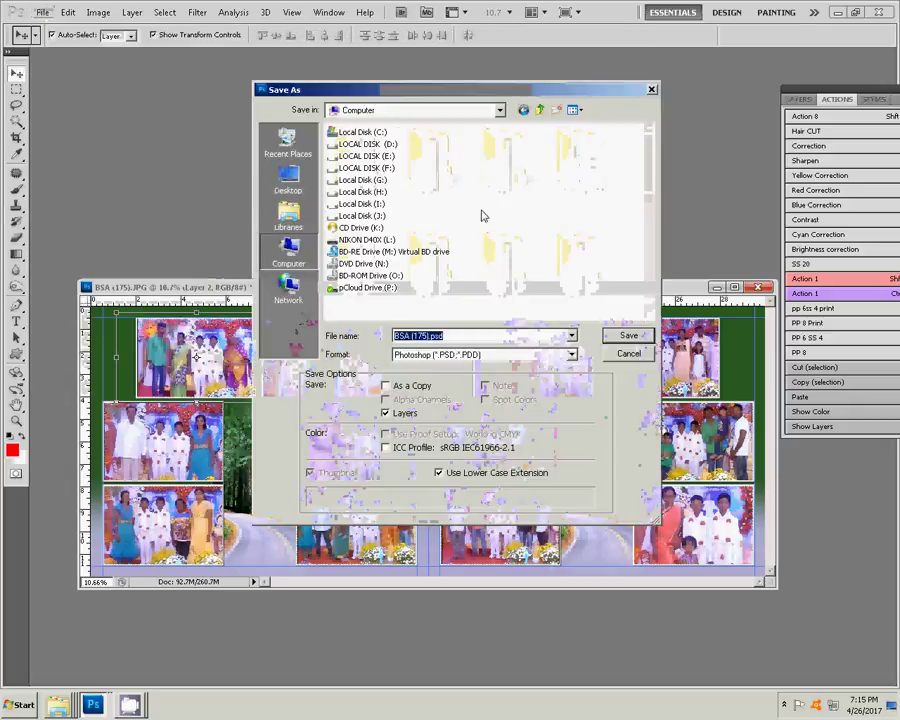
pyautogui.doubleClick(362, 203)
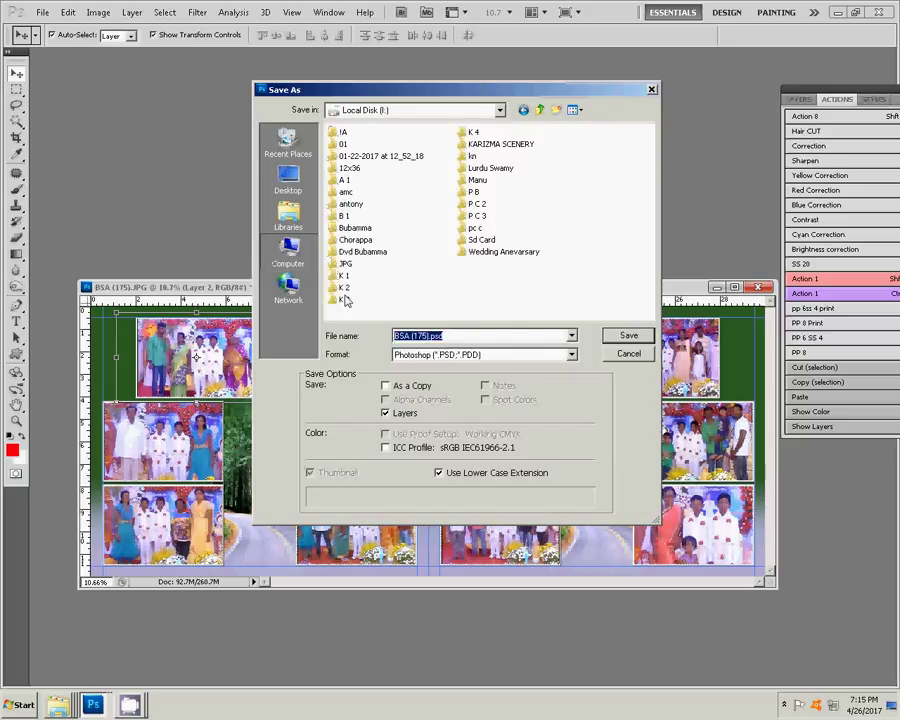
pyautogui.click(473, 132)
pyautogui.click(628, 335)
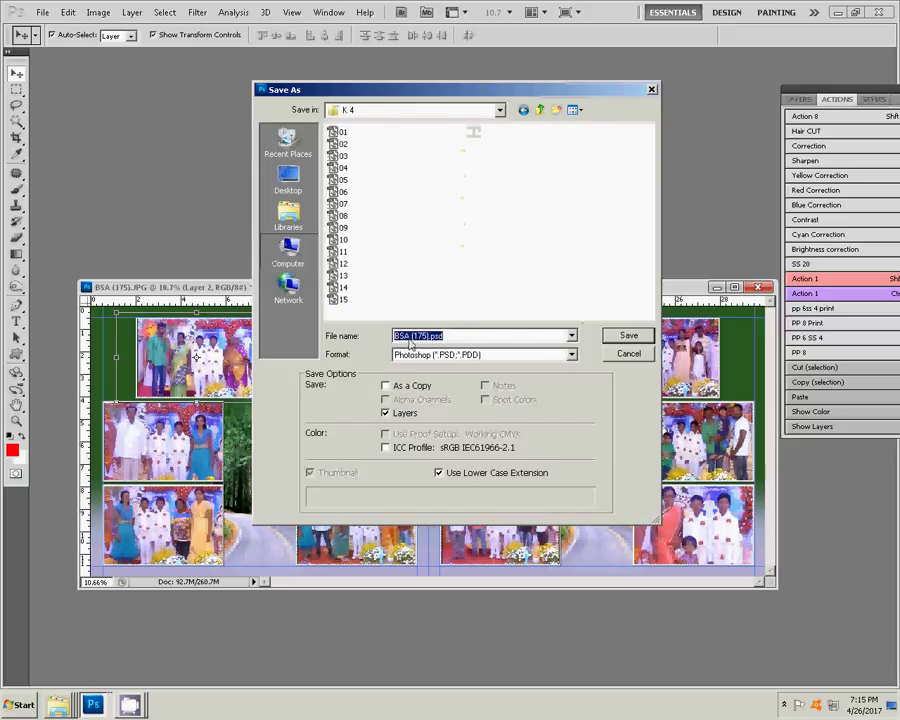
pyautogui.write('16')
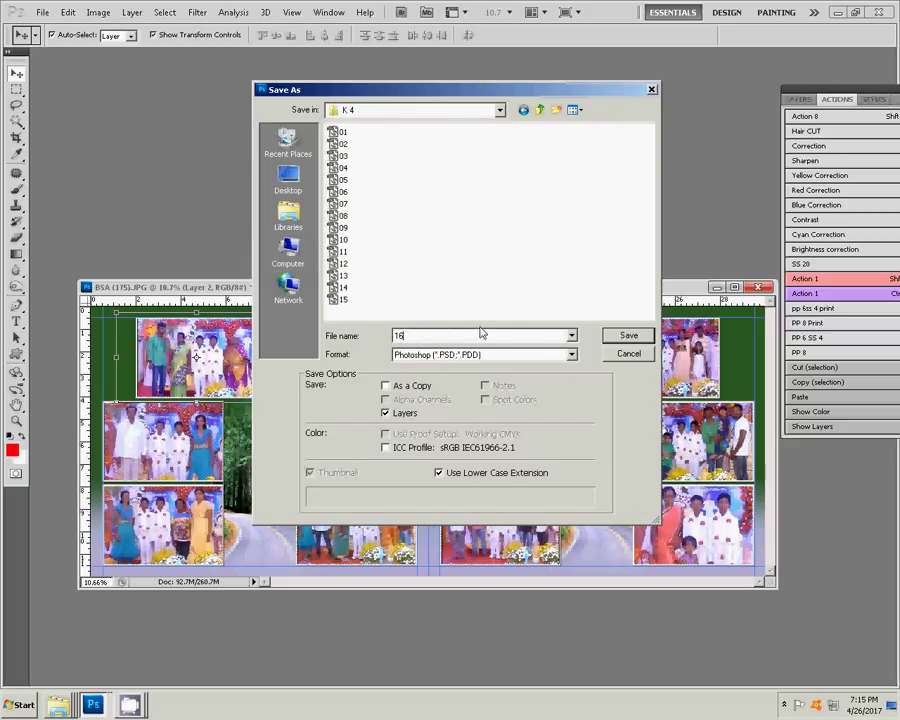
pyautogui.click(615, 339)
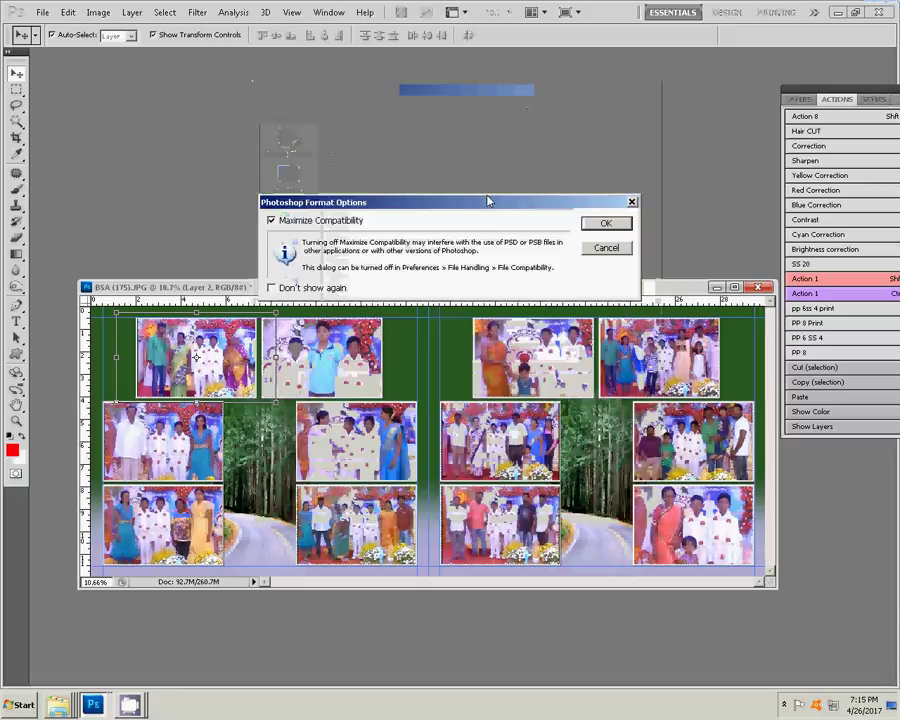
pyautogui.click(604, 226)
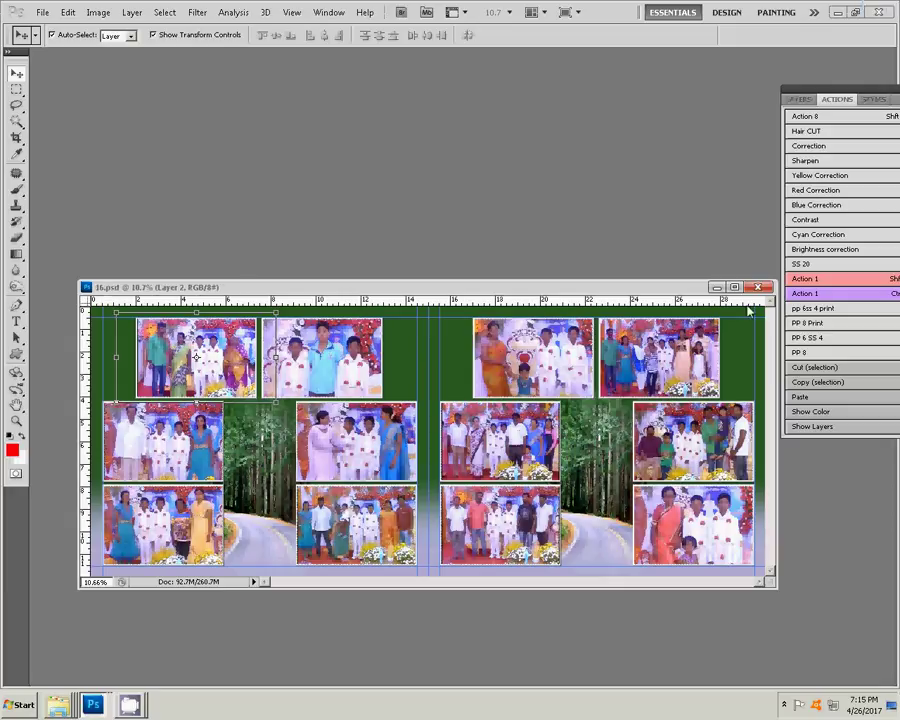
pyautogui.click(765, 290)
pyautogui.moveTo(129, 705)
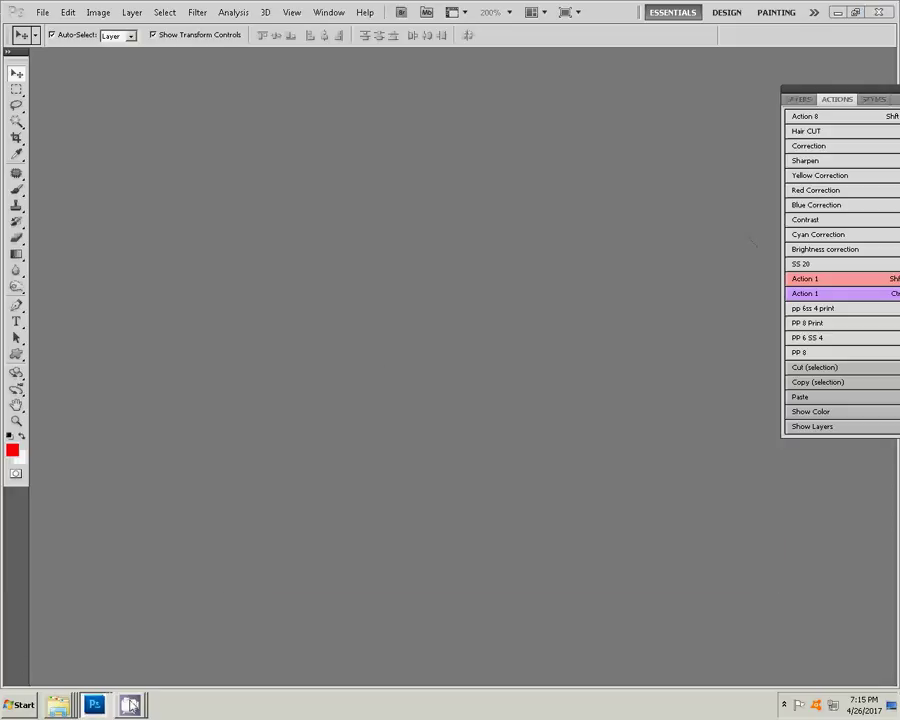